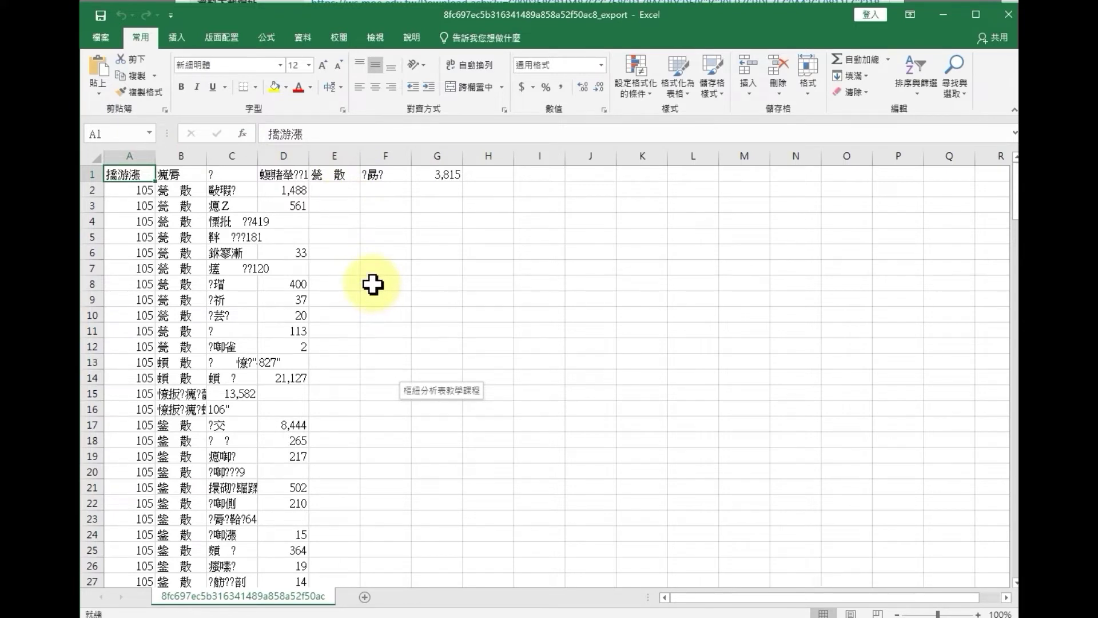
key("alt+Tab")
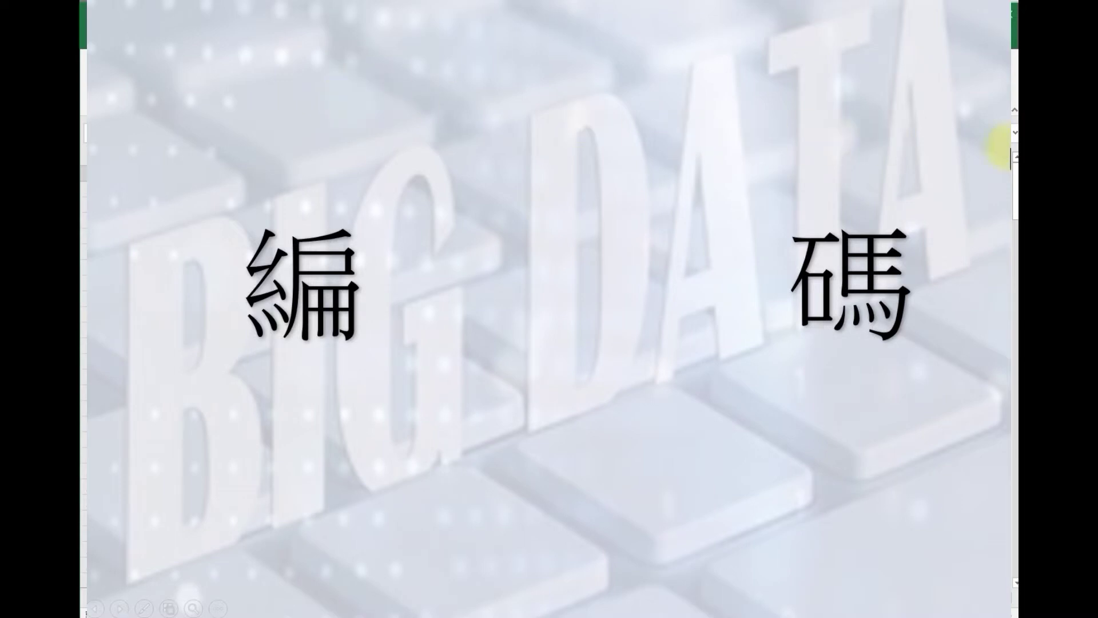
left_click(988, 150)
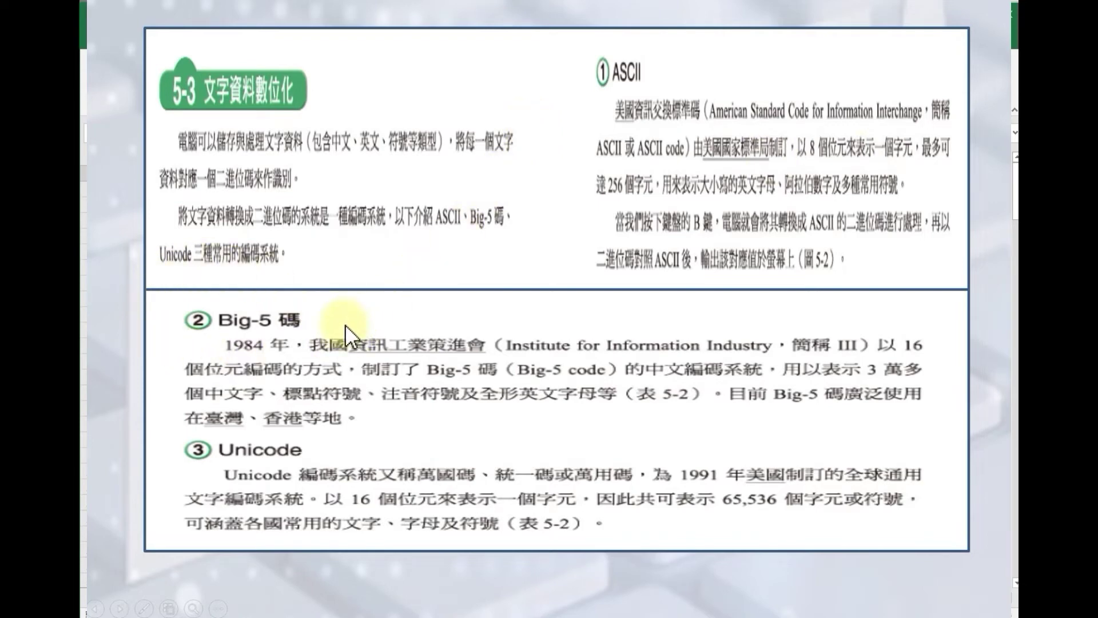
left_click(438, 369)
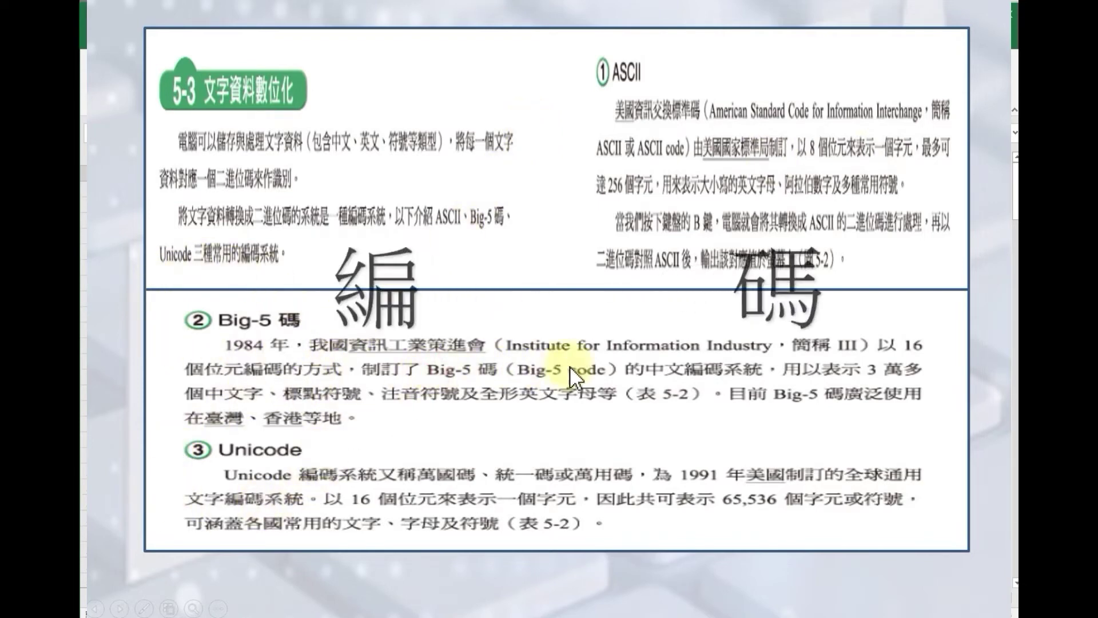
left_click(754, 359)
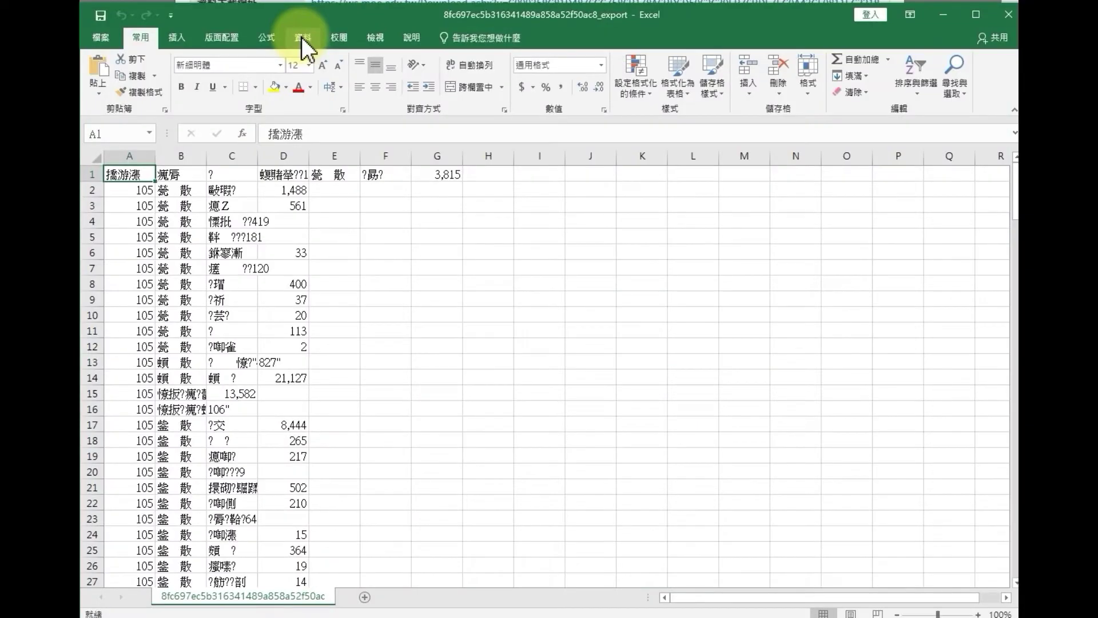
- Start a text/CSV import of the 8fc697ec5b316341489a858a52f50ac8_export.csv file from the 下載 folder
left_click(302, 37)
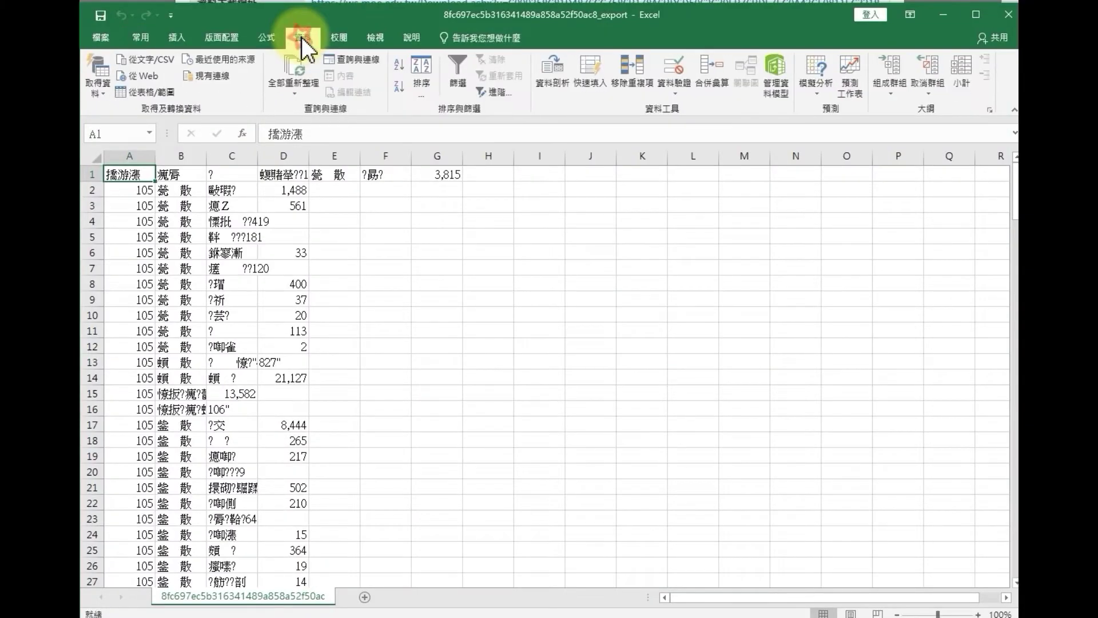
left_click(145, 58)
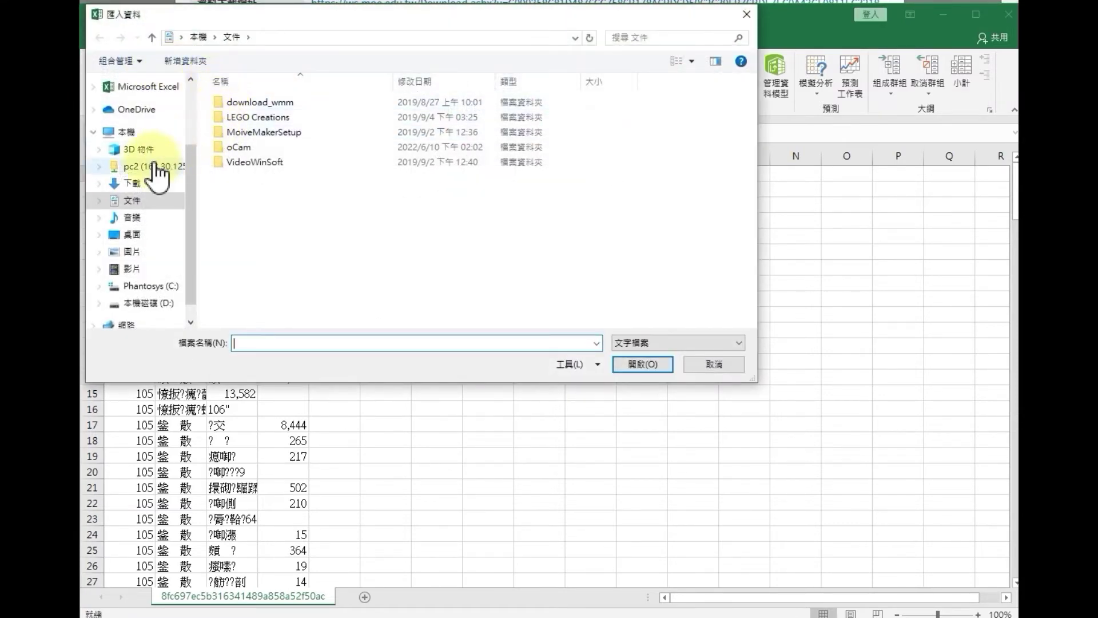
left_click(136, 183)
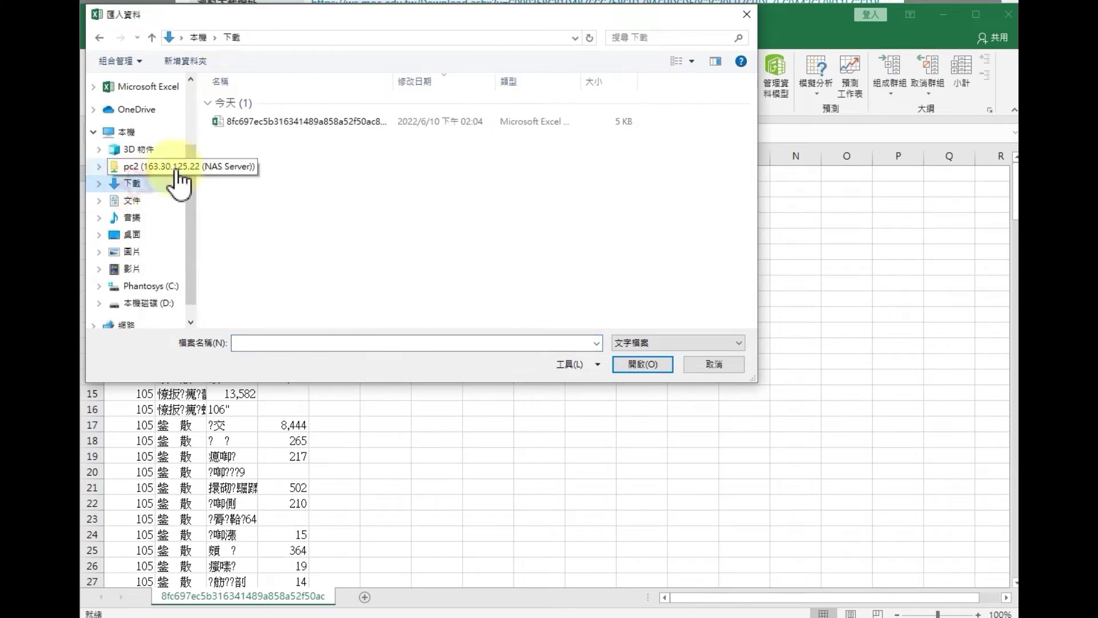
left_click(243, 122)
left_click(652, 366)
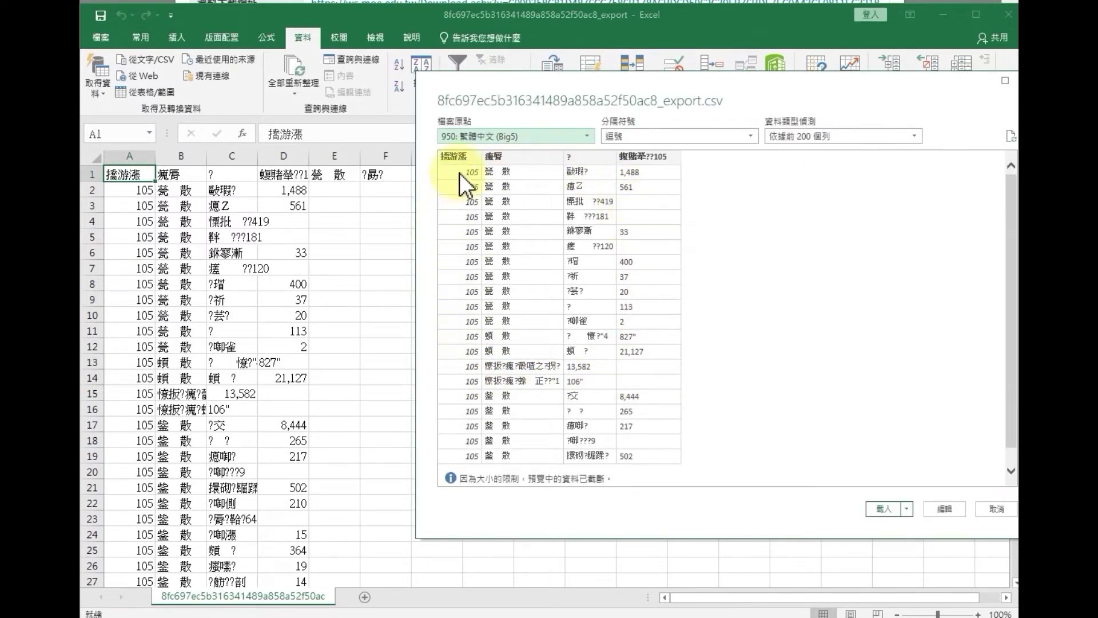
- Set the file origin encoding to 65001: Unicode (UTF-8) and load the data into the workbook
left_click(585, 136)
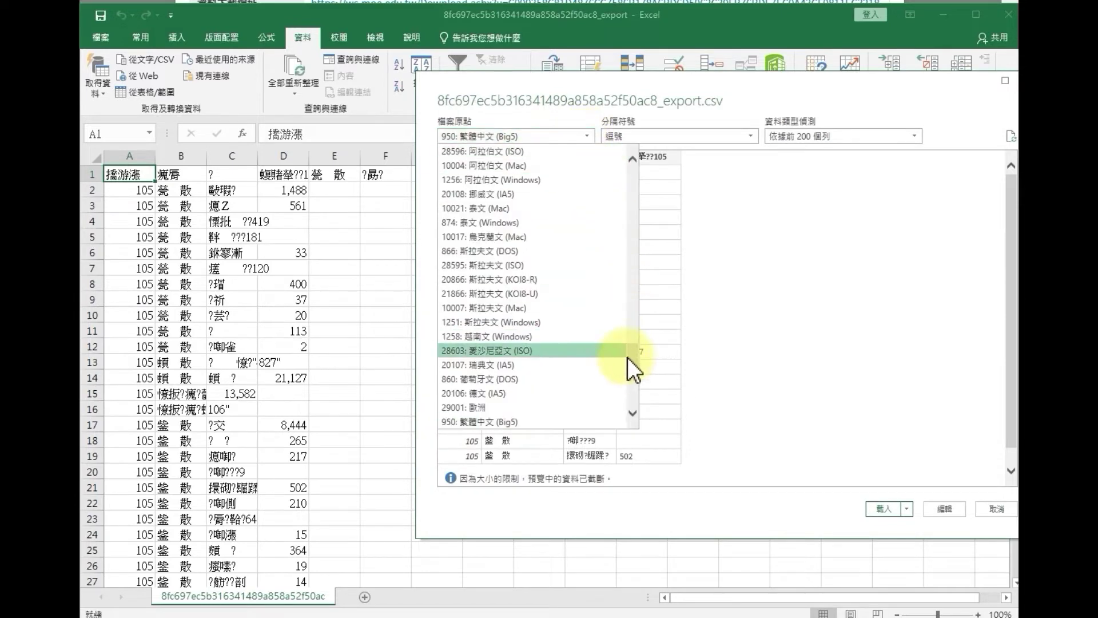
scroll(634, 359, "up", 1)
left_click_drag(634, 358, 629, 262)
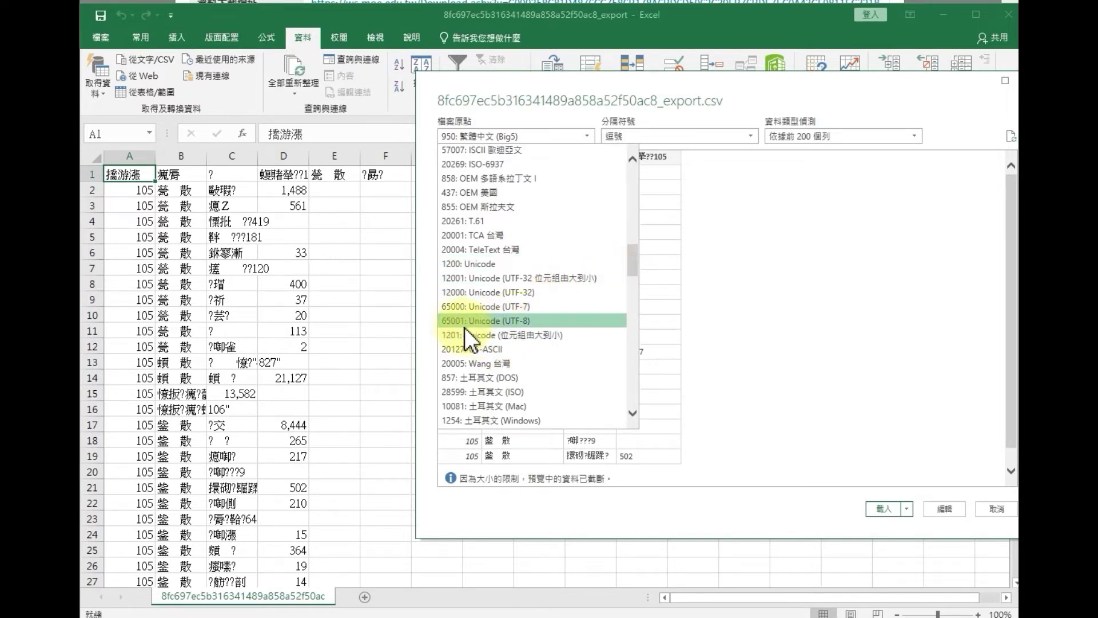
left_click(560, 323)
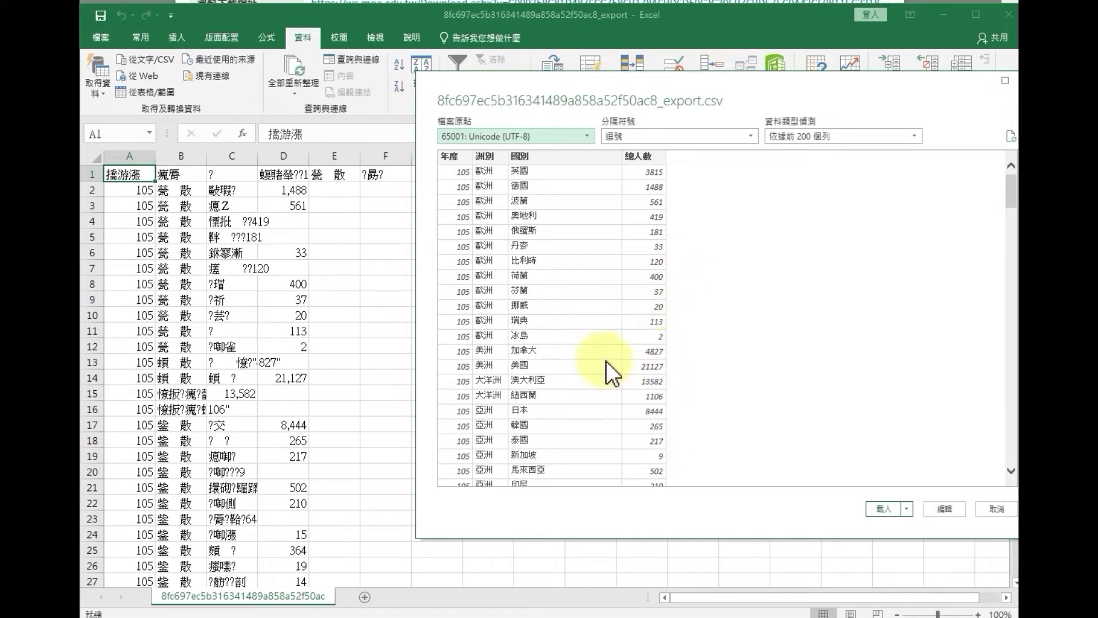
left_click(891, 508)
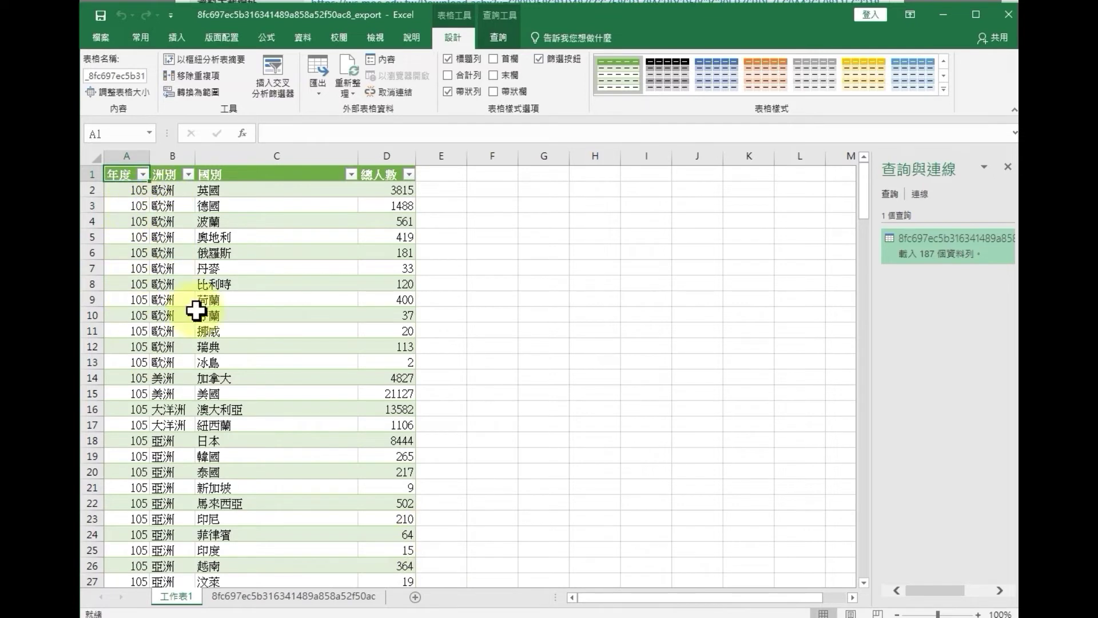
- Filter the 年度 column to show only year 109
left_click(143, 174)
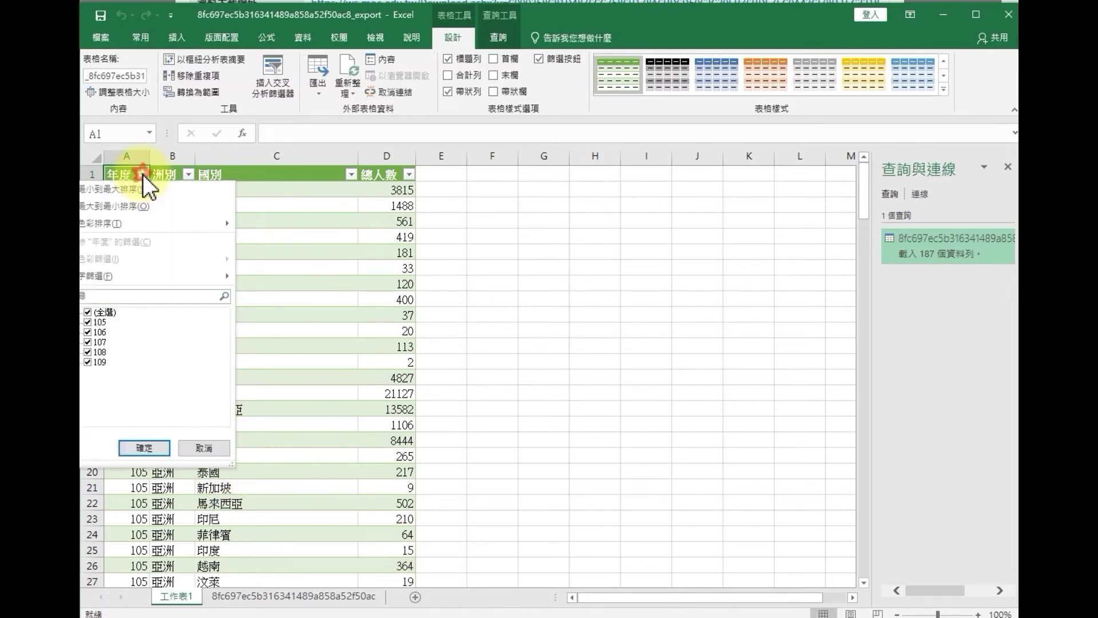
left_click(89, 313)
left_click(86, 362)
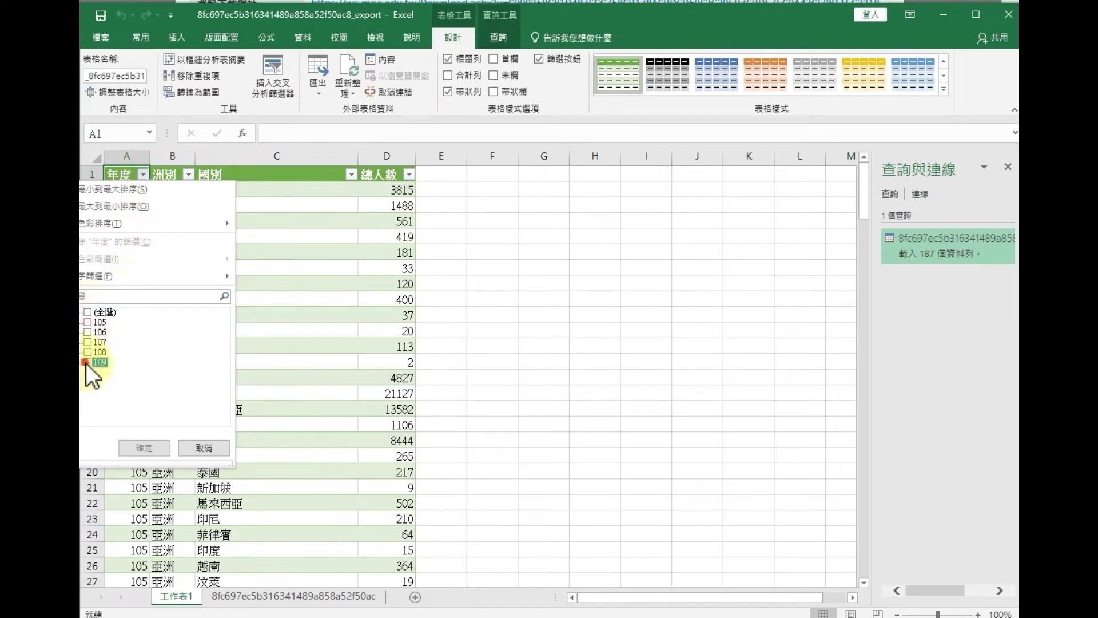
left_click(147, 448)
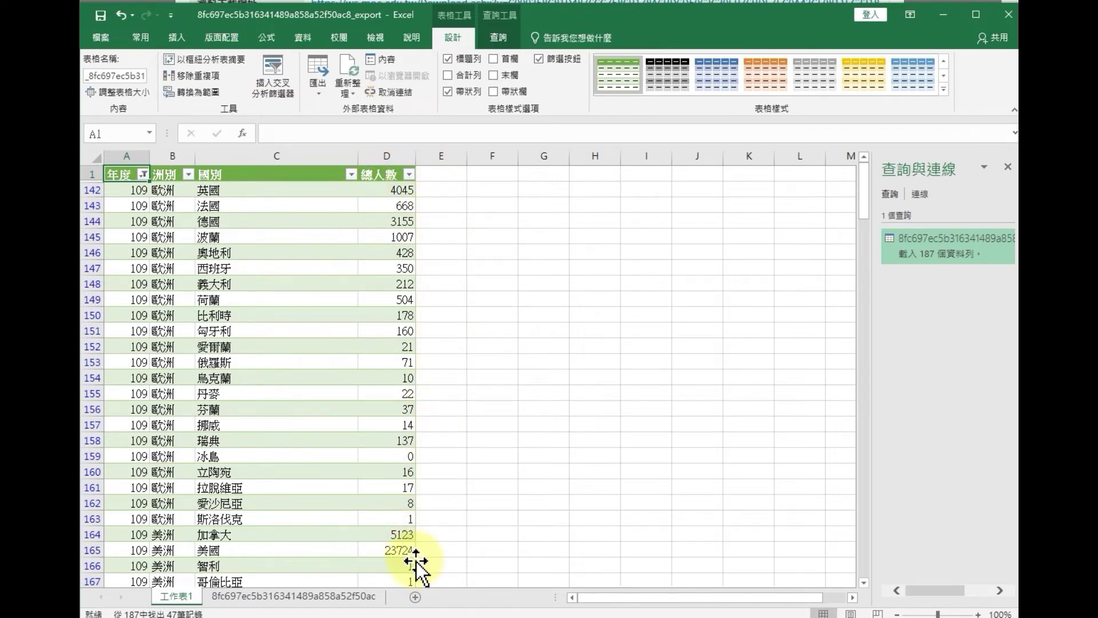
- Sort the filtered table by 總人數 from largest to smallest and check the list down to its end
left_click(409, 173)
mouse_move(374, 225)
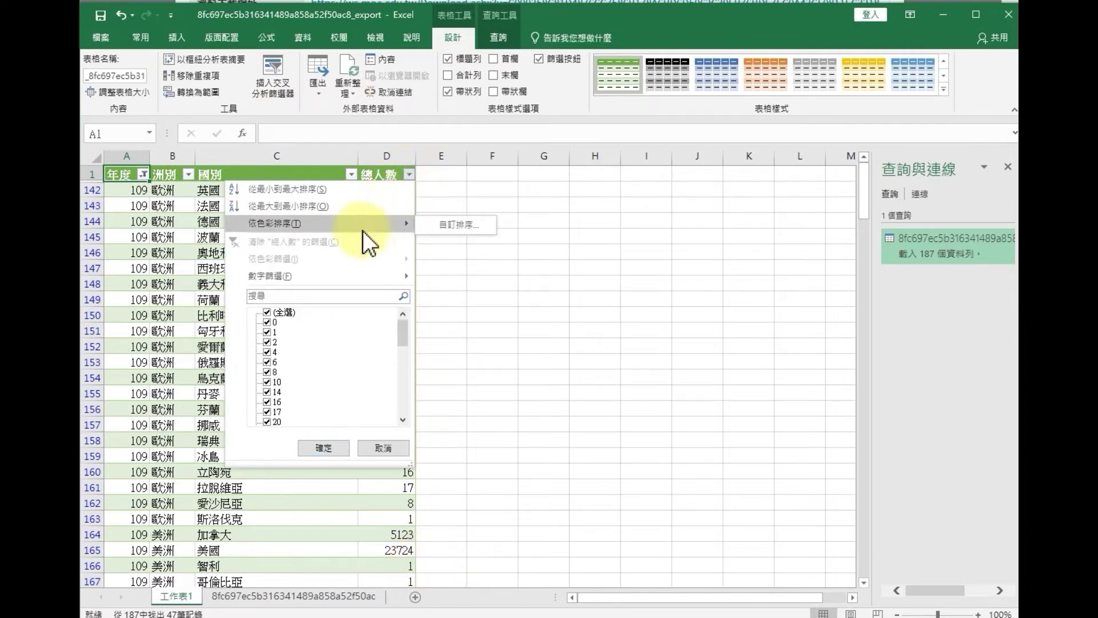
left_click(311, 210)
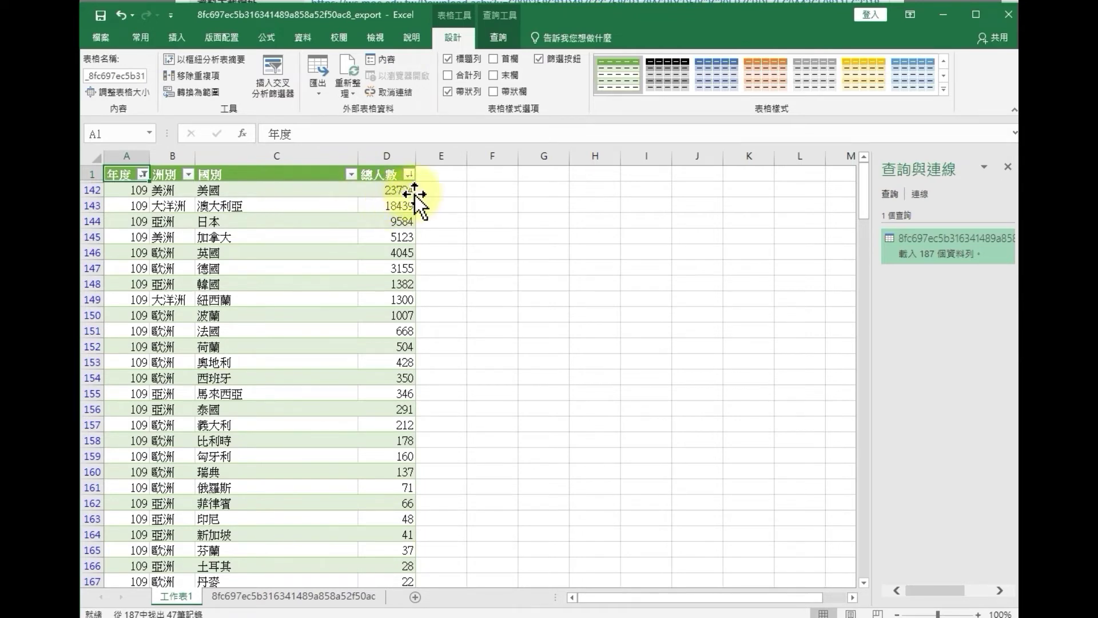
scroll(414, 194, "down", 9)
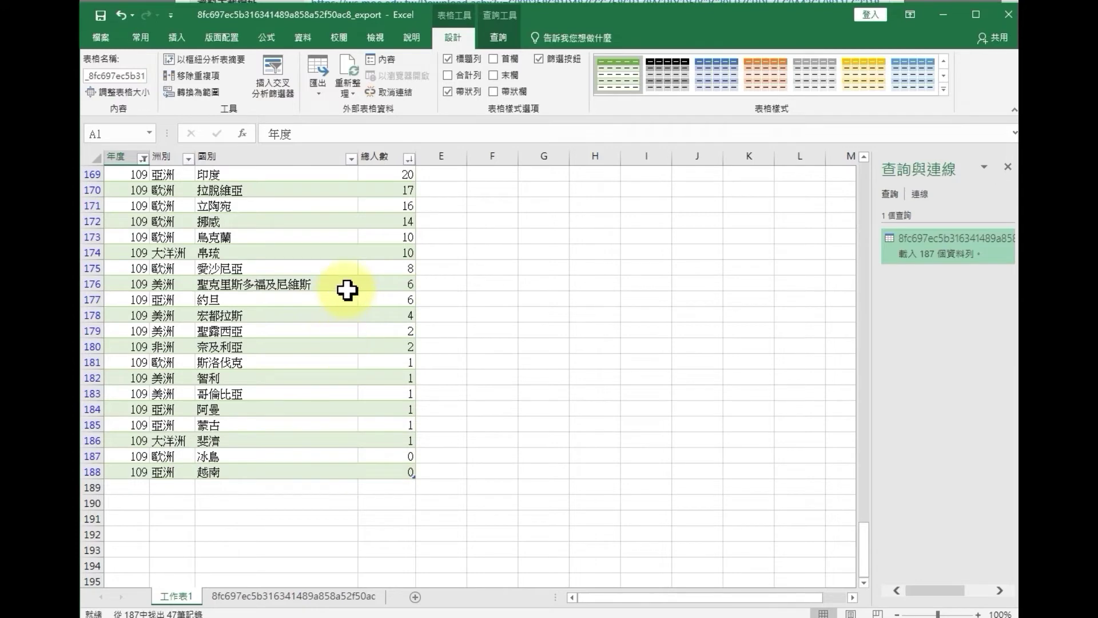
scroll(349, 287, "up", 3)
scroll(348, 288, "up", 6)
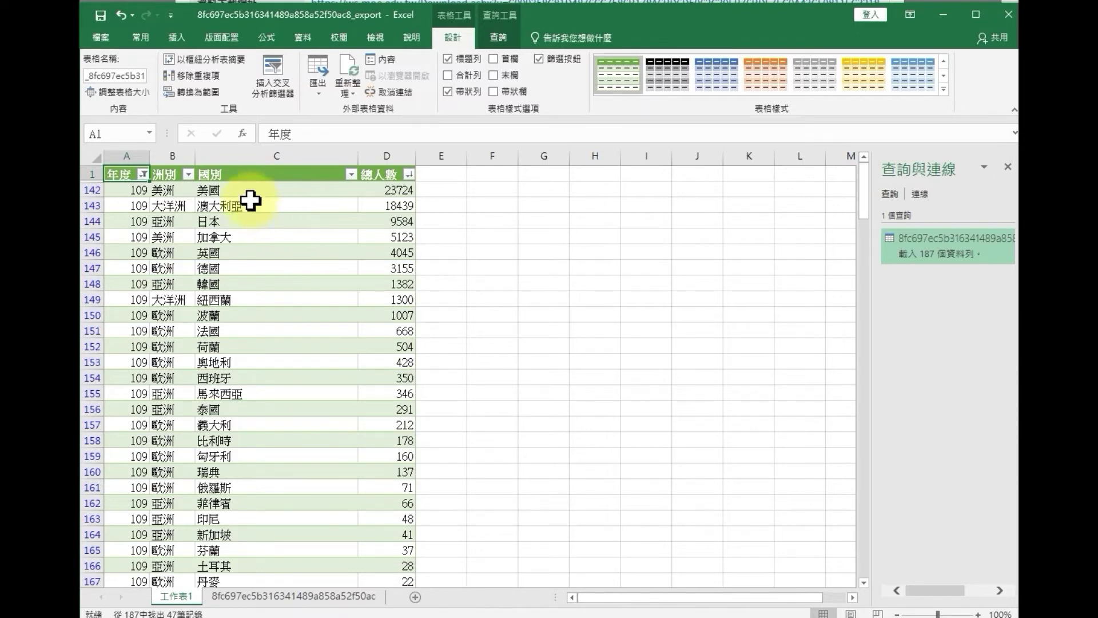
- Copy the 國別 and 總人數 columns of the filtered table, from the header row down to row 188
left_click(224, 173)
left_click_drag(268, 176, 368, 533)
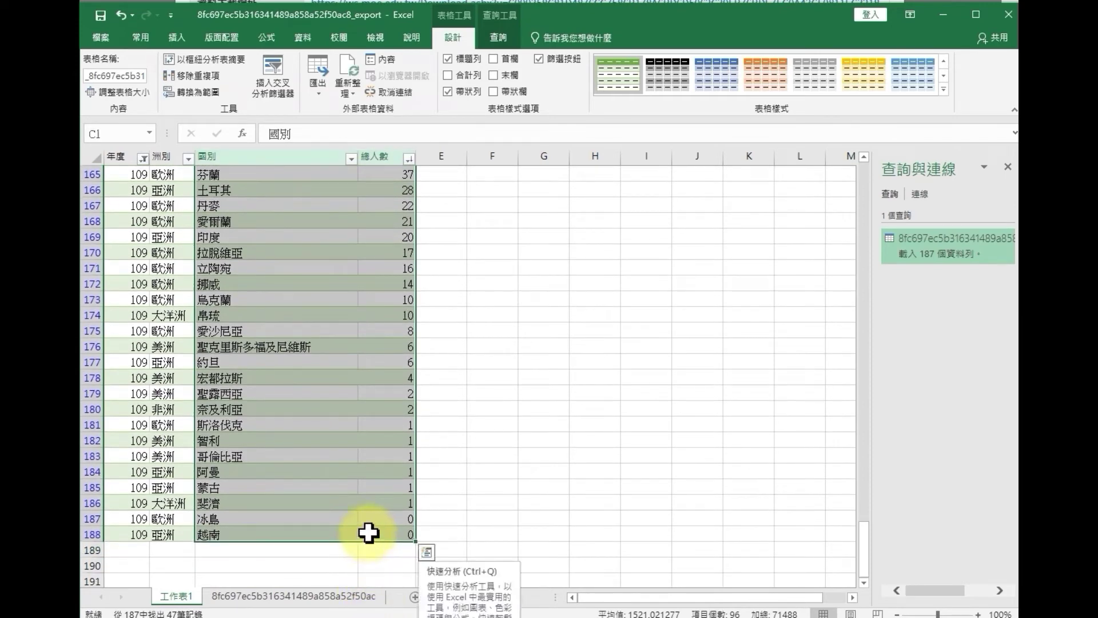
right_click(368, 533)
scroll(407, 220, "up", 2)
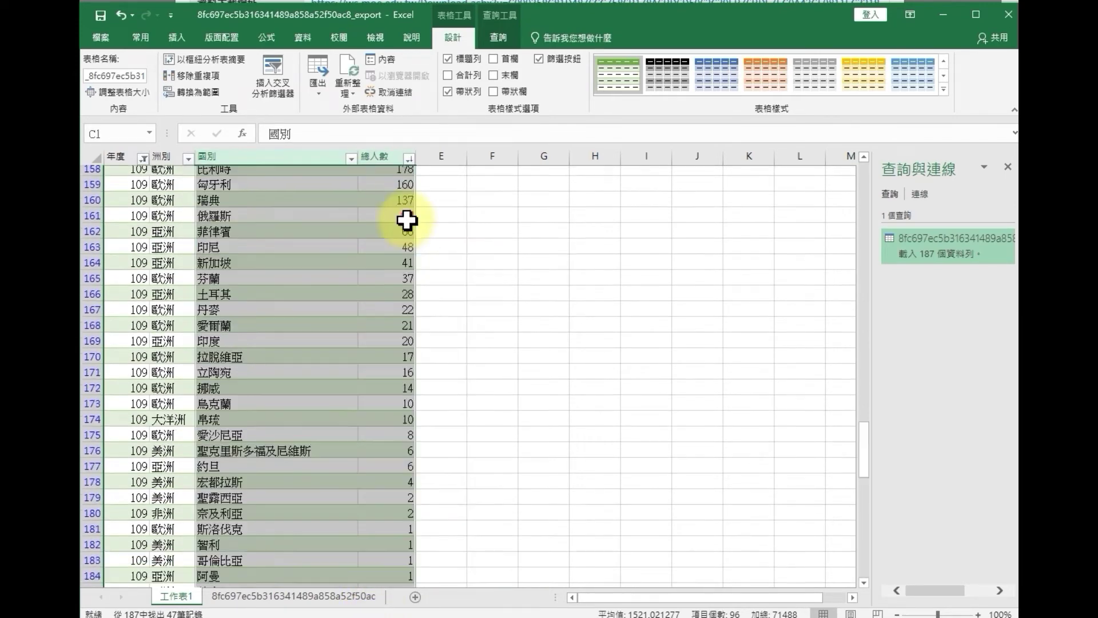
scroll(406, 219, "up", 5)
key("ctrl+c")
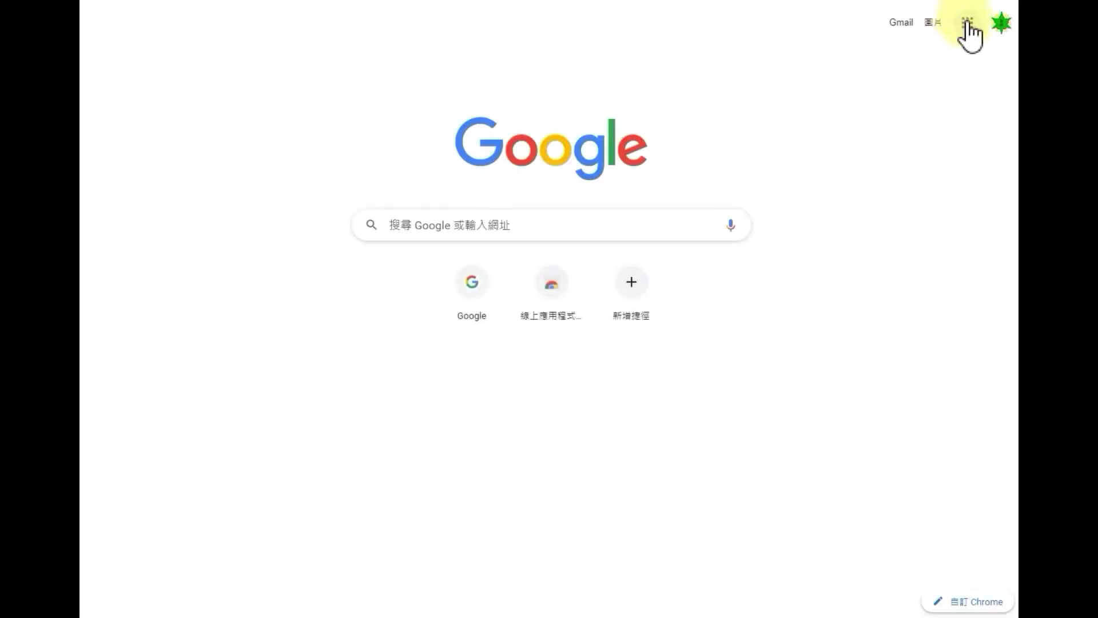
- Switch to Google Sheets in the browser and create a blank spreadsheet
left_click(967, 25)
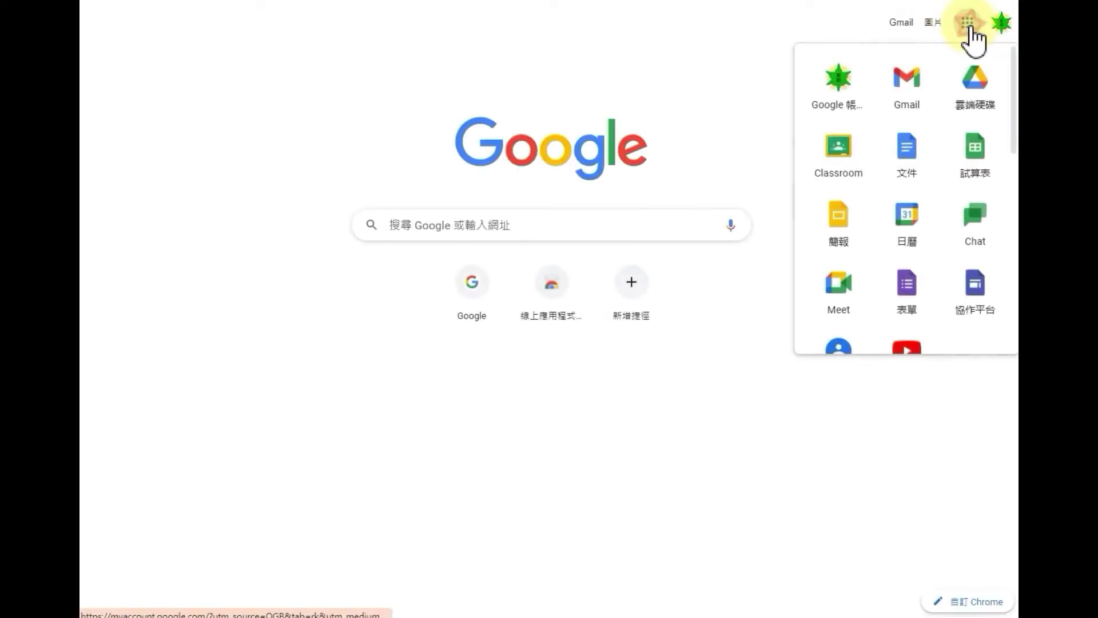
left_click(980, 150)
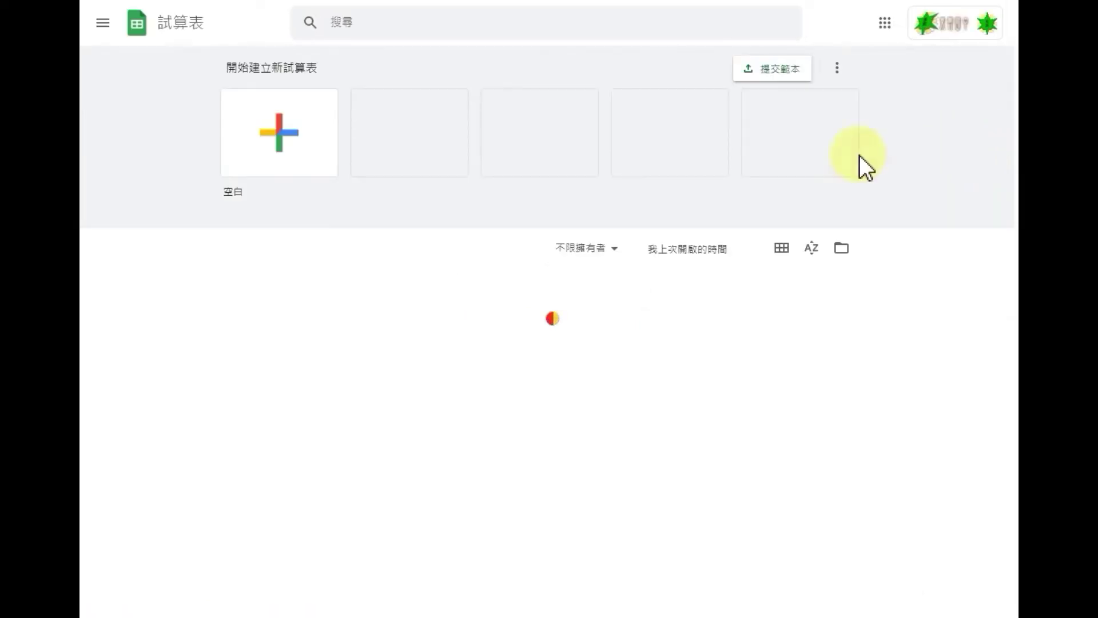
left_click(271, 124)
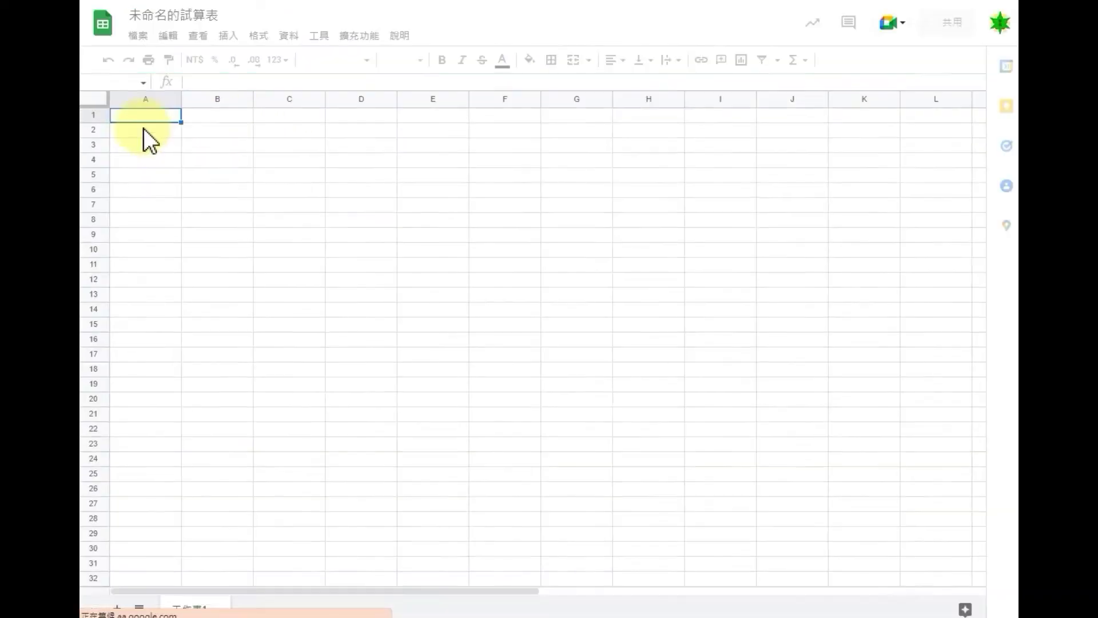
- Paste the copied country and total columns into the blank sheet starting at cell A1
left_click(127, 116)
right_click(128, 116)
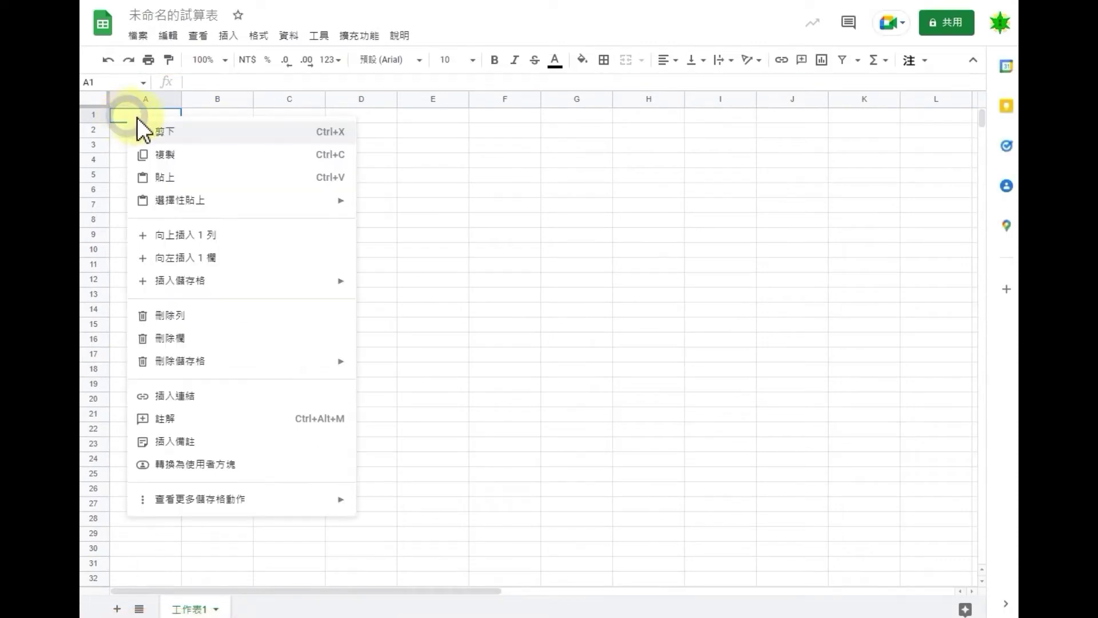
left_click(176, 181)
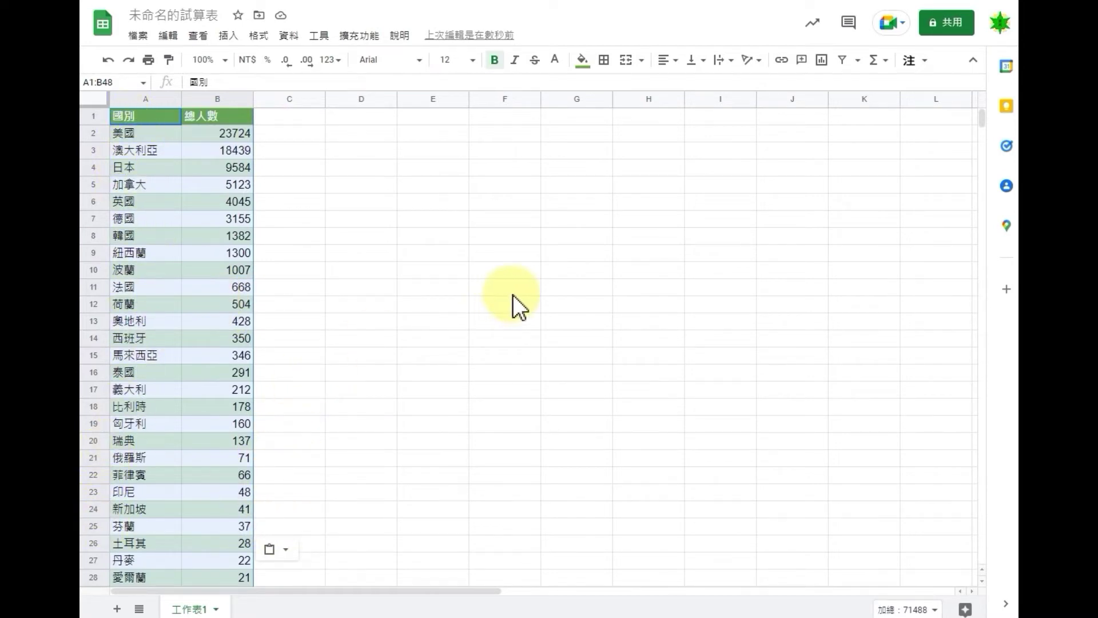
scroll(513, 295, "down", 3)
scroll(526, 290, "up", 3)
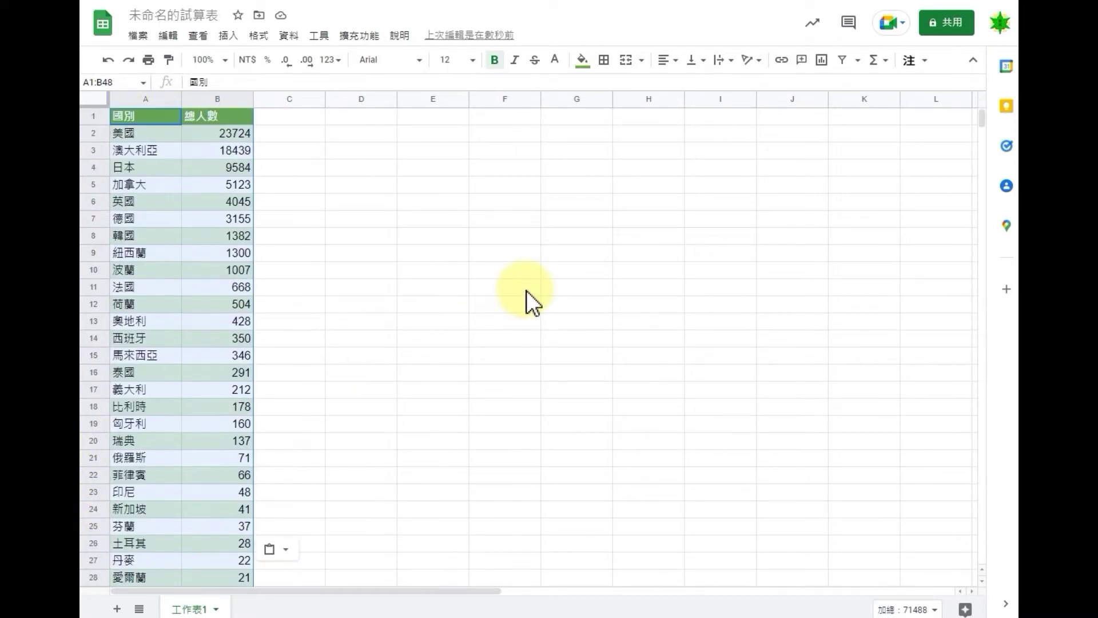
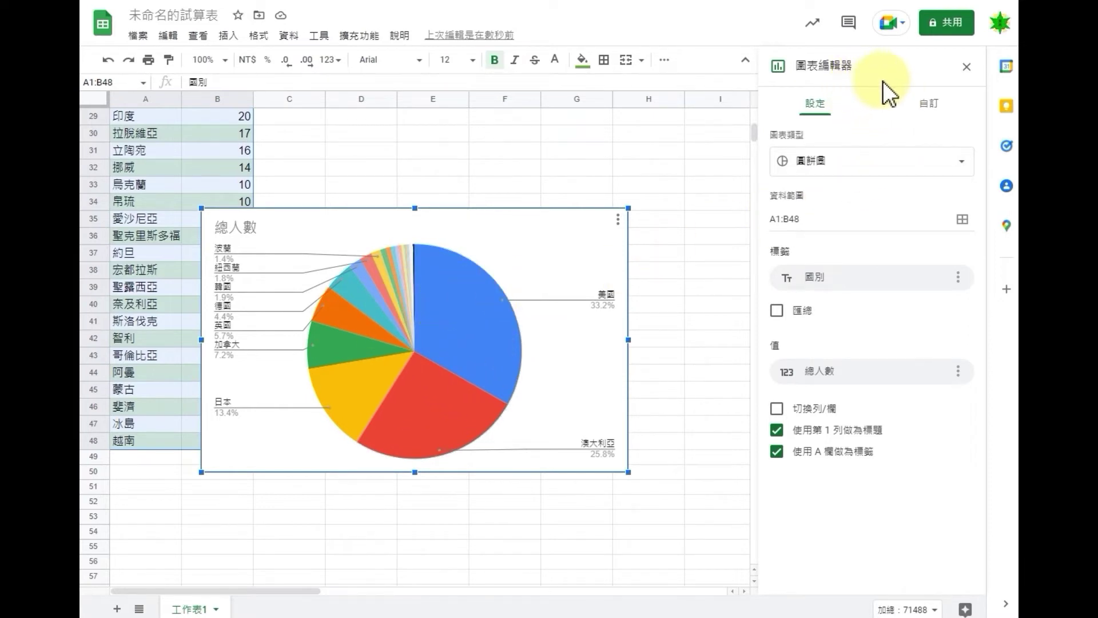
- Change the pie chart's type to the geo chart with markers (附有標記的地理圖)
left_click(962, 164)
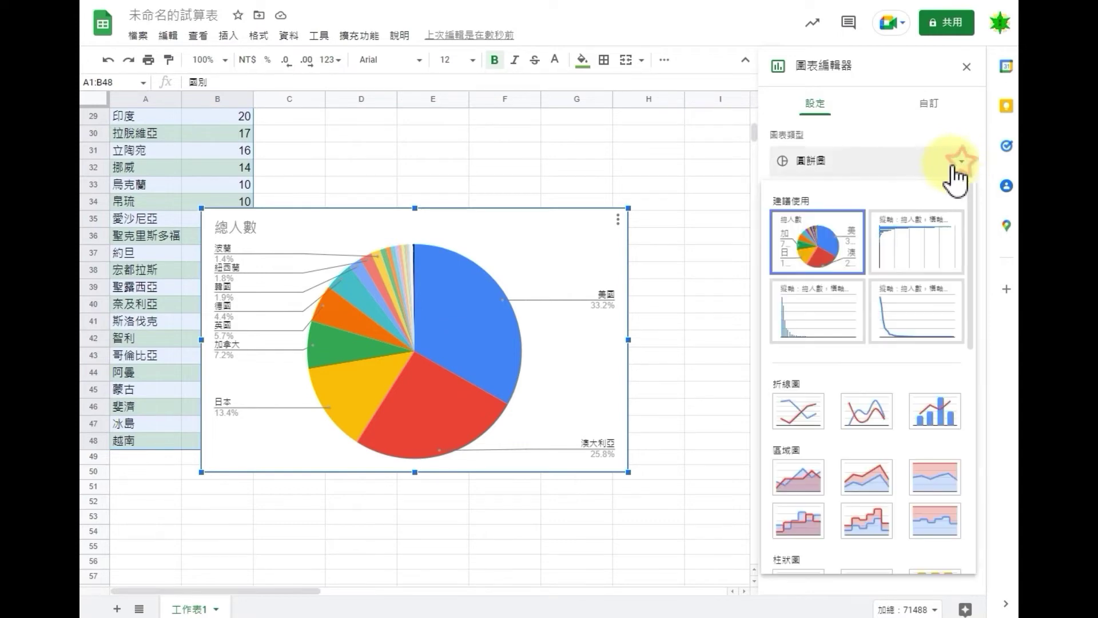
scroll(912, 200, "down", 3)
scroll(916, 226, "down", 5)
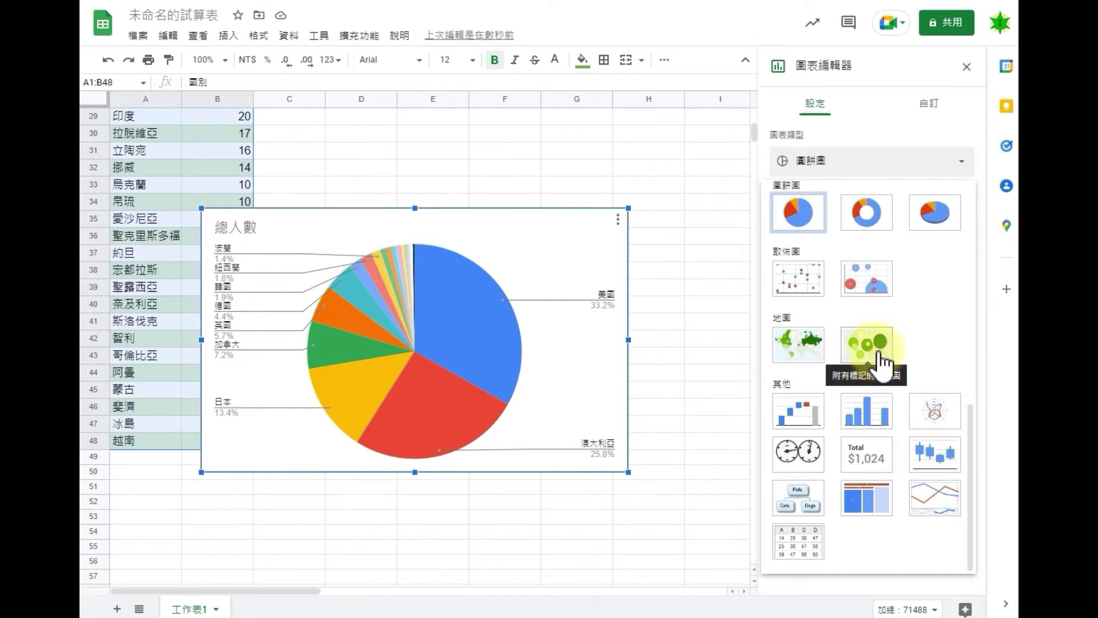
left_click(881, 352)
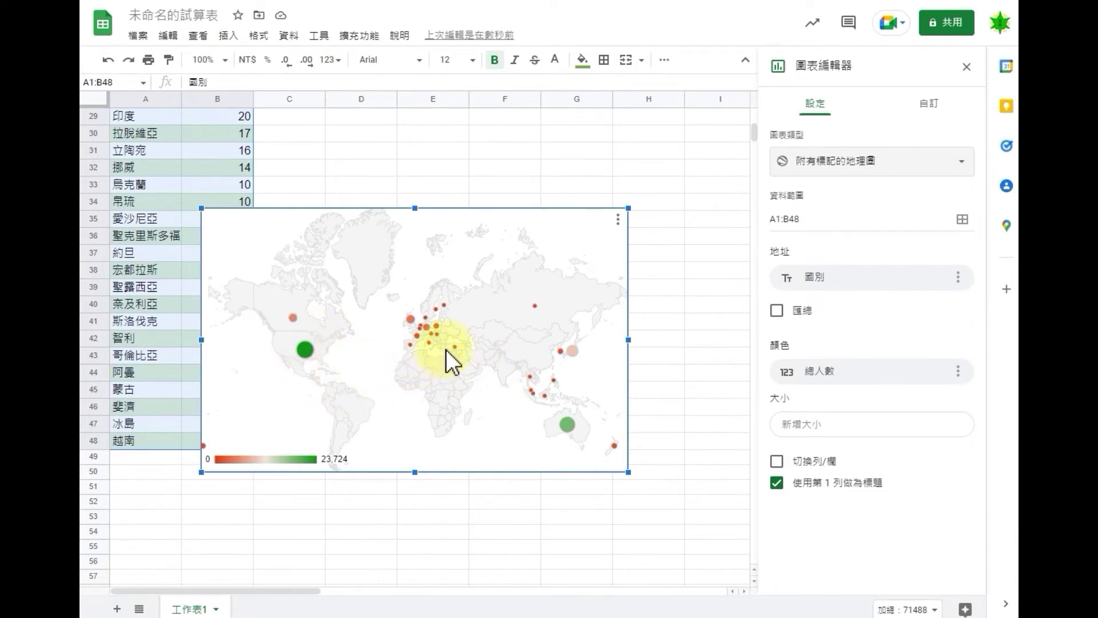
- Enlarge the map chart so that it extends up to row 31 and across into column I
mouse_move(455, 348)
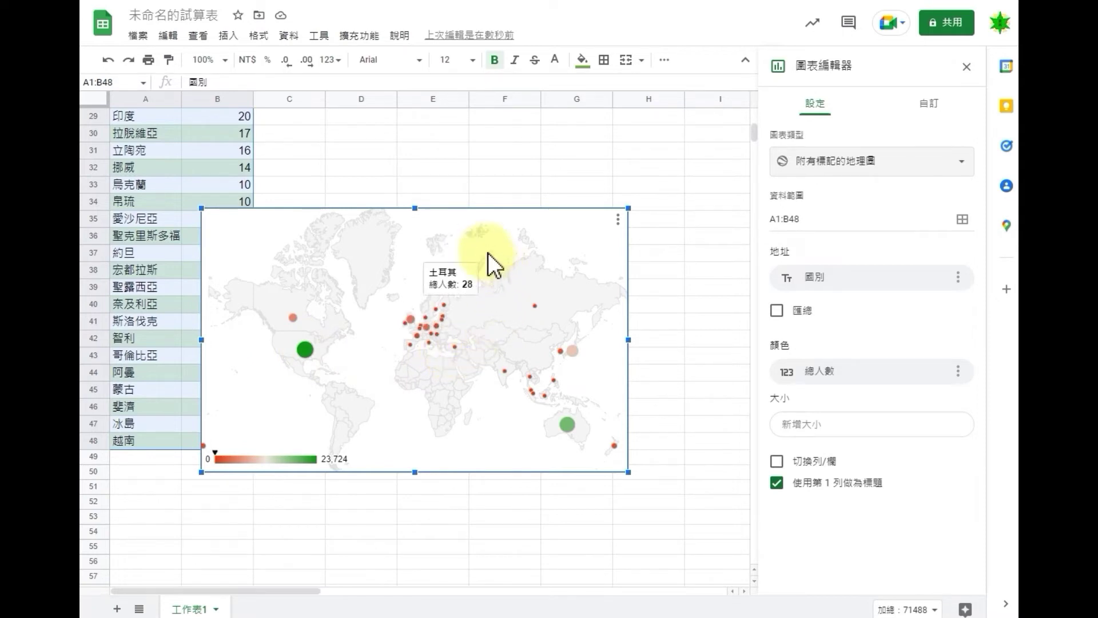
left_click_drag(628, 208, 679, 149)
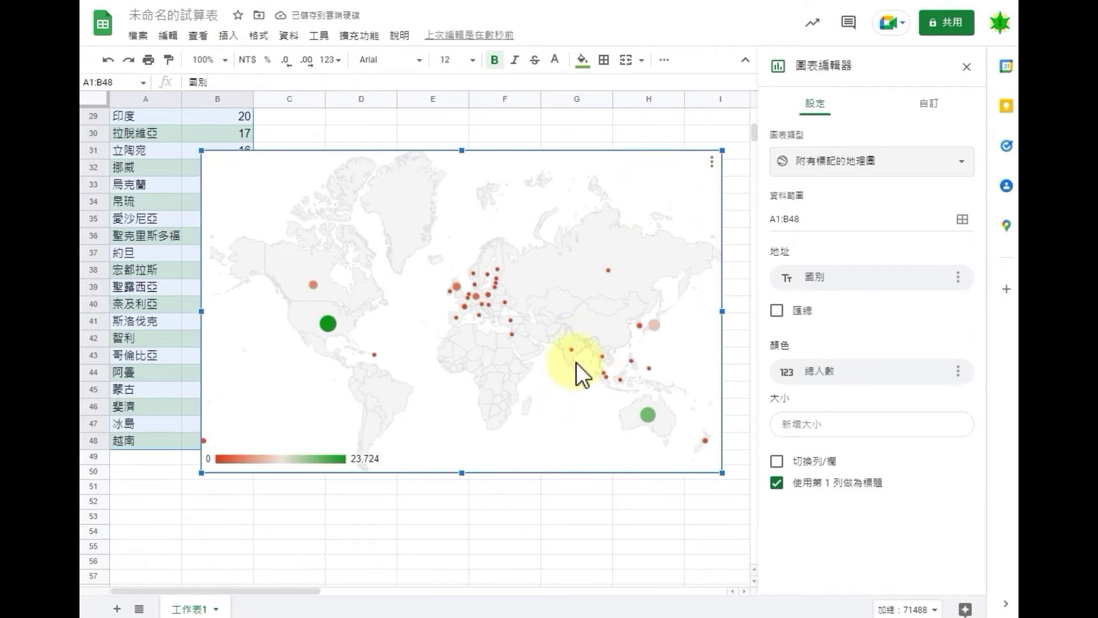
mouse_move(572, 352)
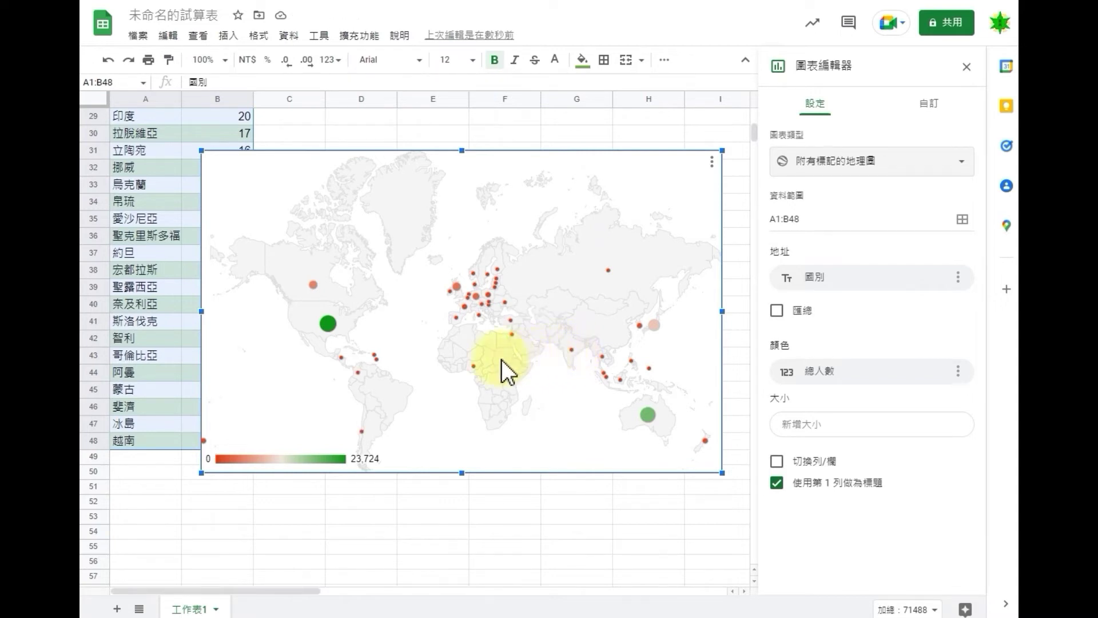
- Inspect the map's country markers and set the chart's midpoint value (中間值) colour to blue
mouse_move(472, 366)
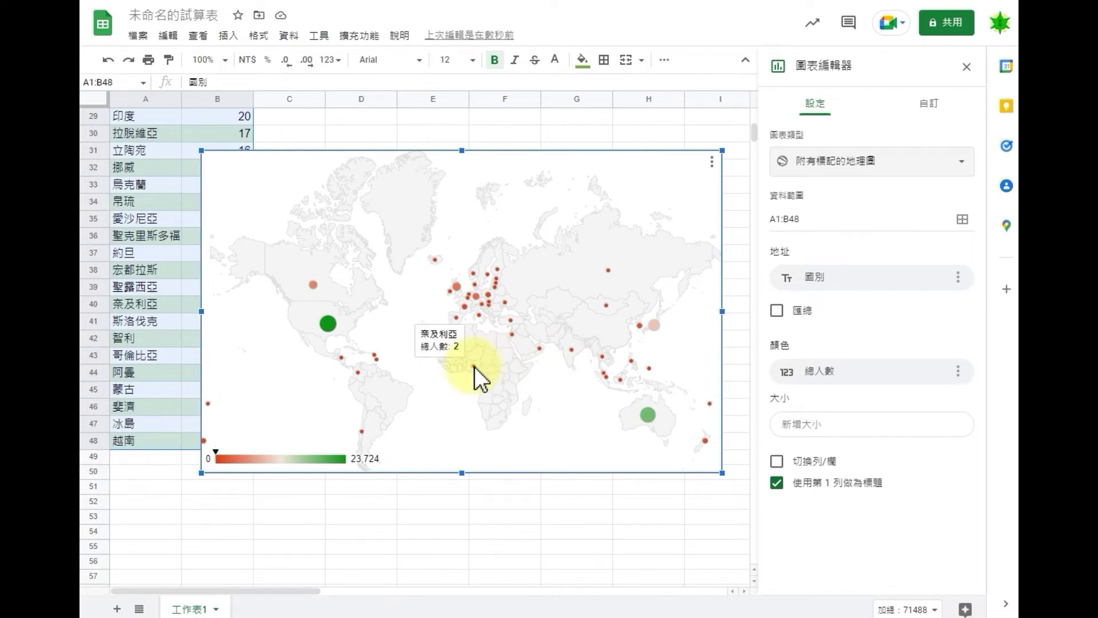
mouse_move(333, 332)
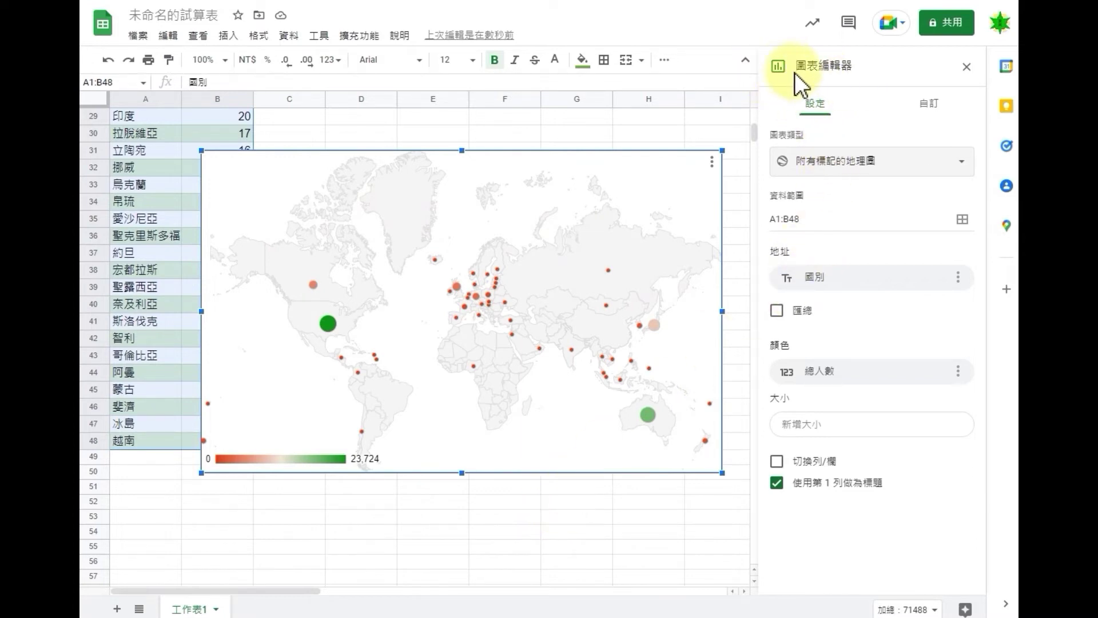
left_click(929, 103)
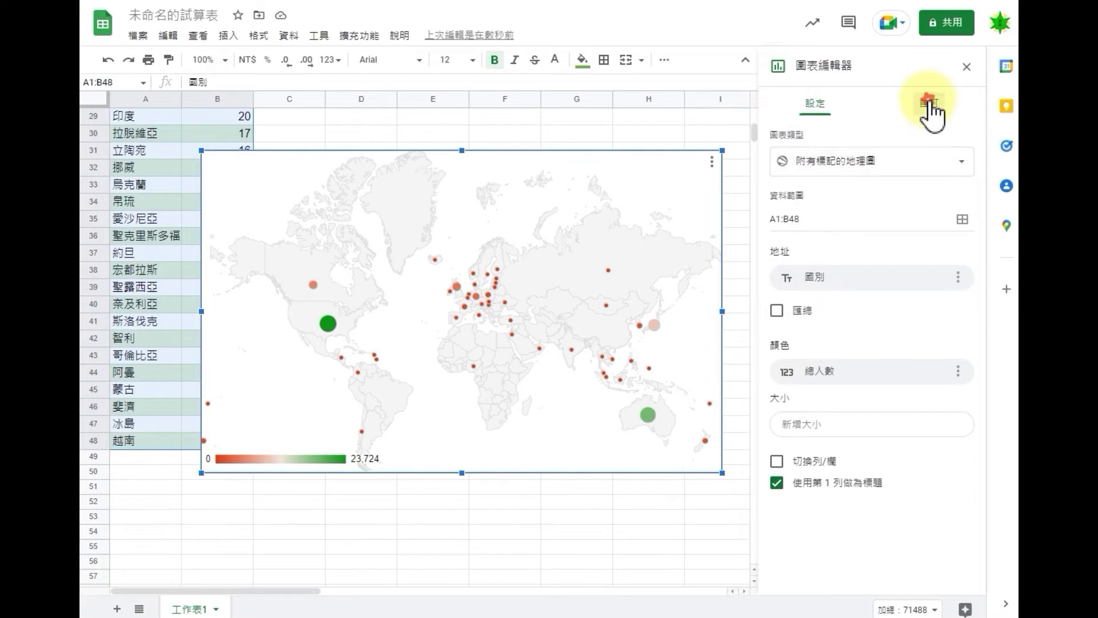
left_click(780, 182)
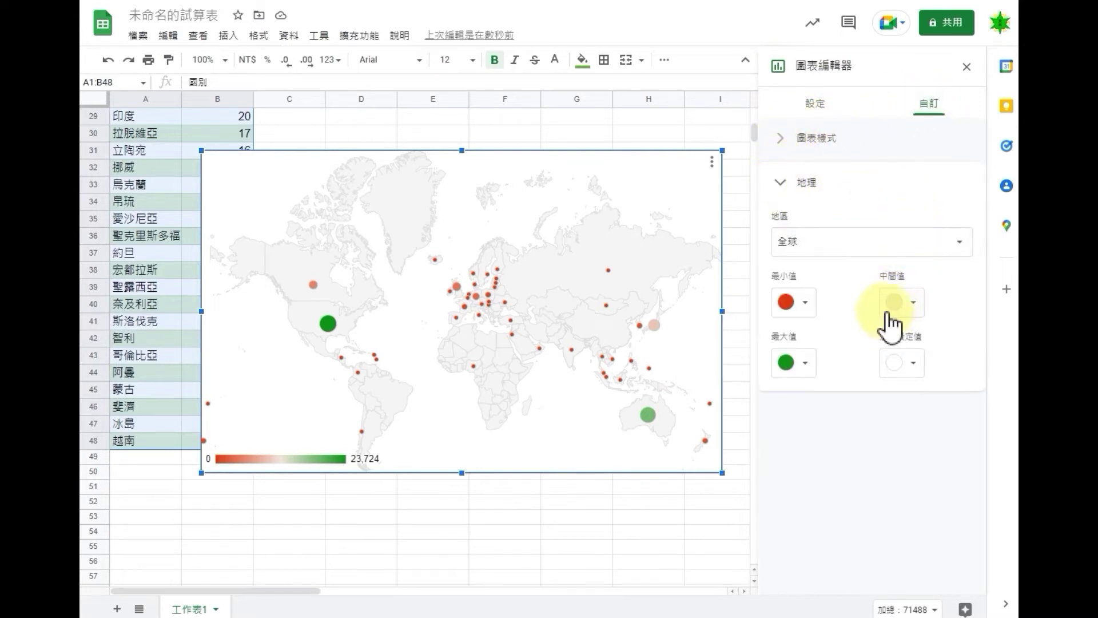
left_click(912, 302)
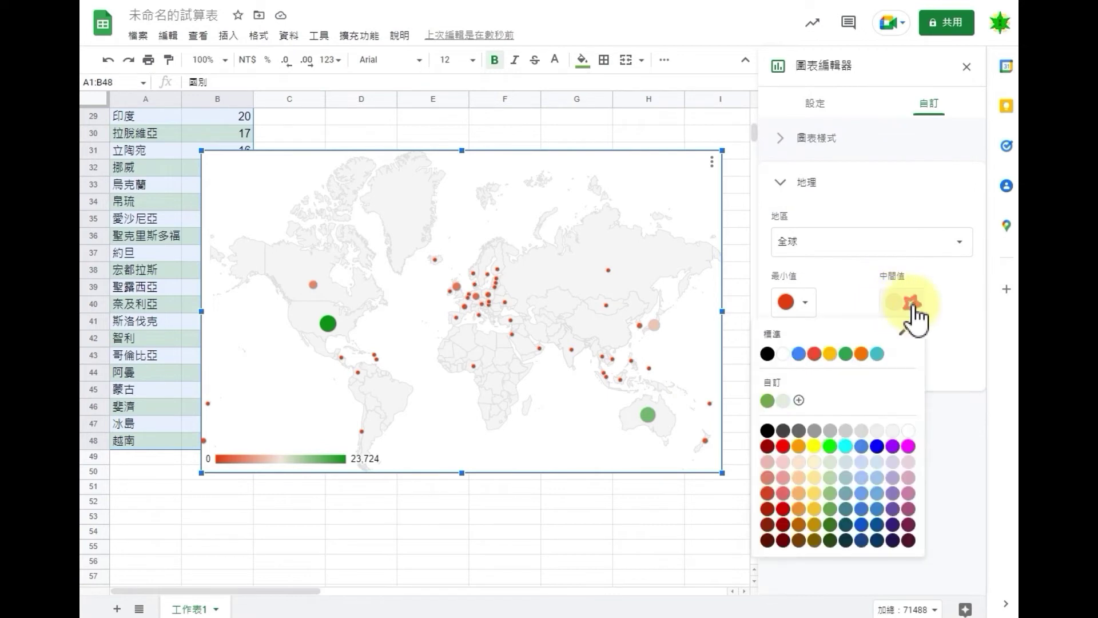
left_click(877, 447)
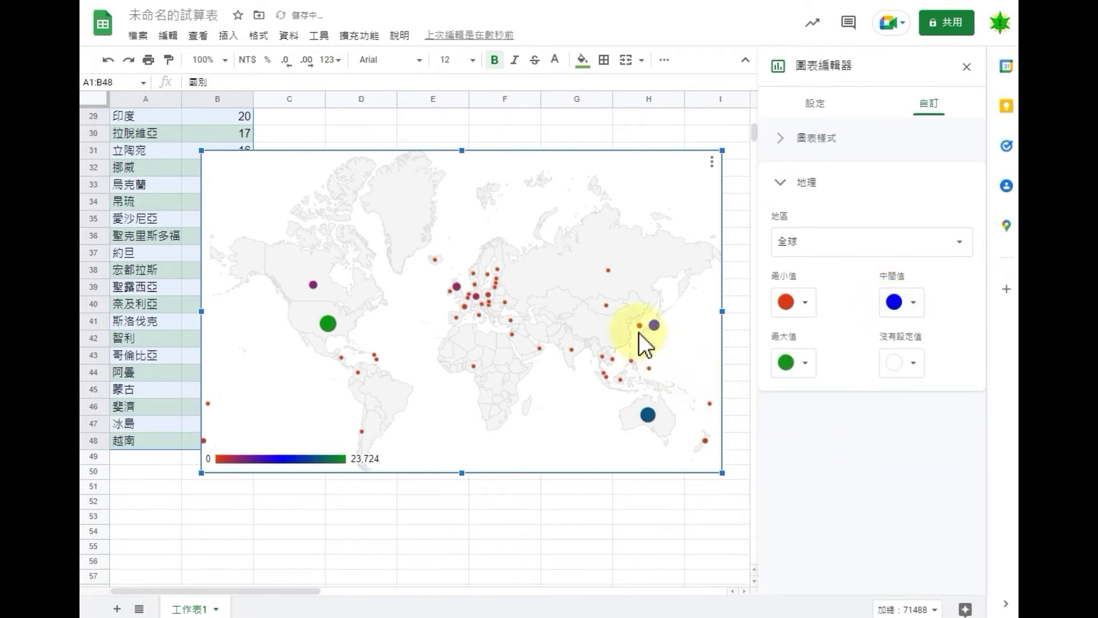
- Inspect the recoloured markers, restrict the map's region to 北美洲, and check the United States marker
mouse_move(654, 326)
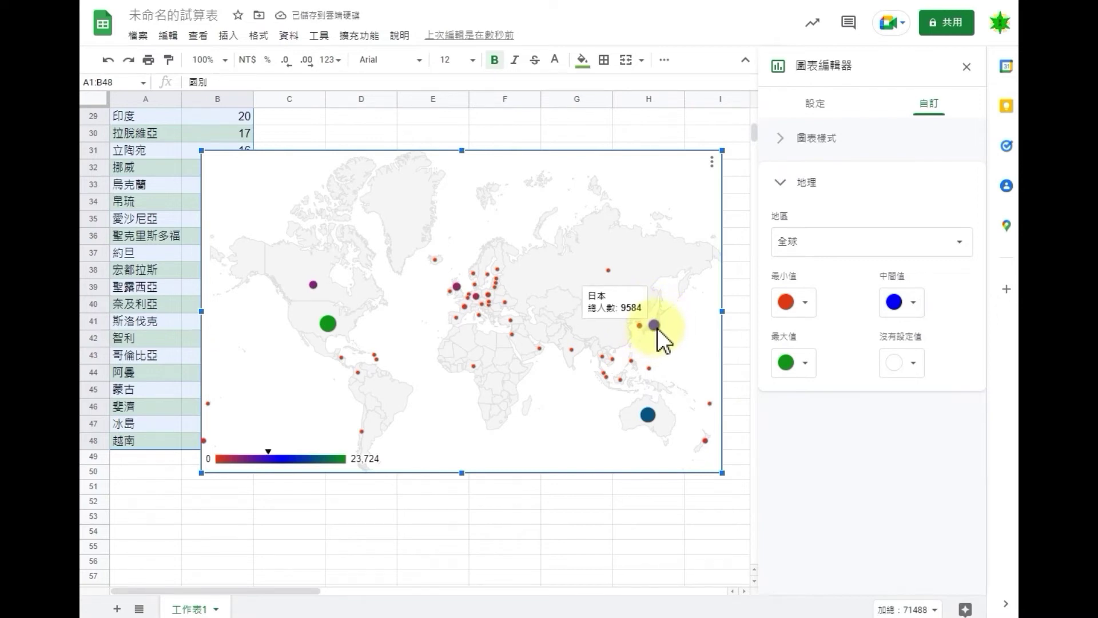
mouse_move(647, 413)
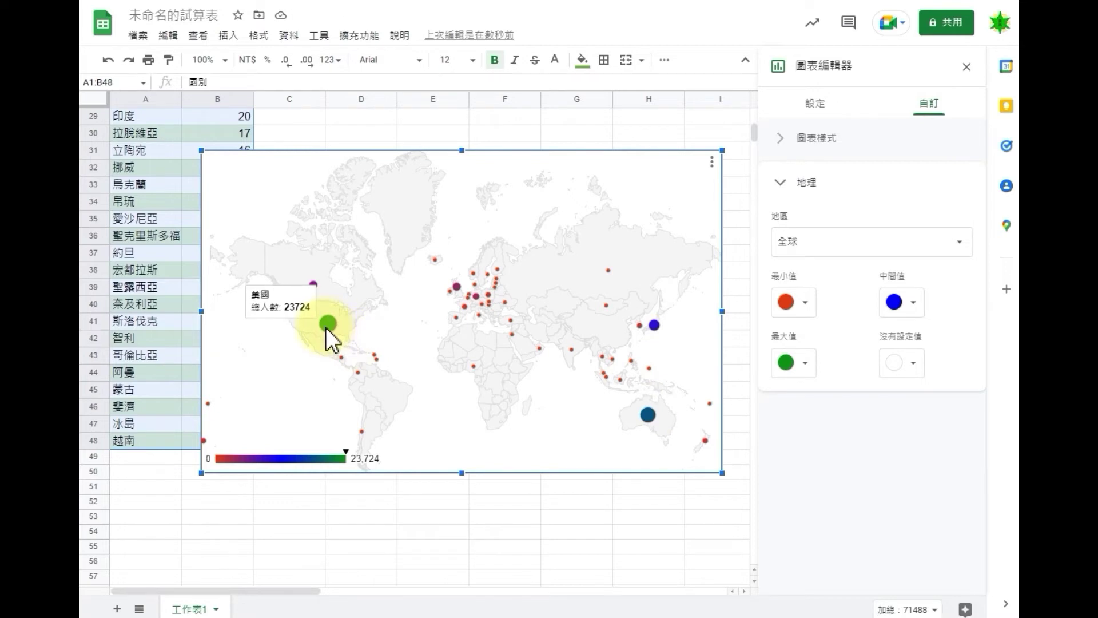
mouse_move(478, 298)
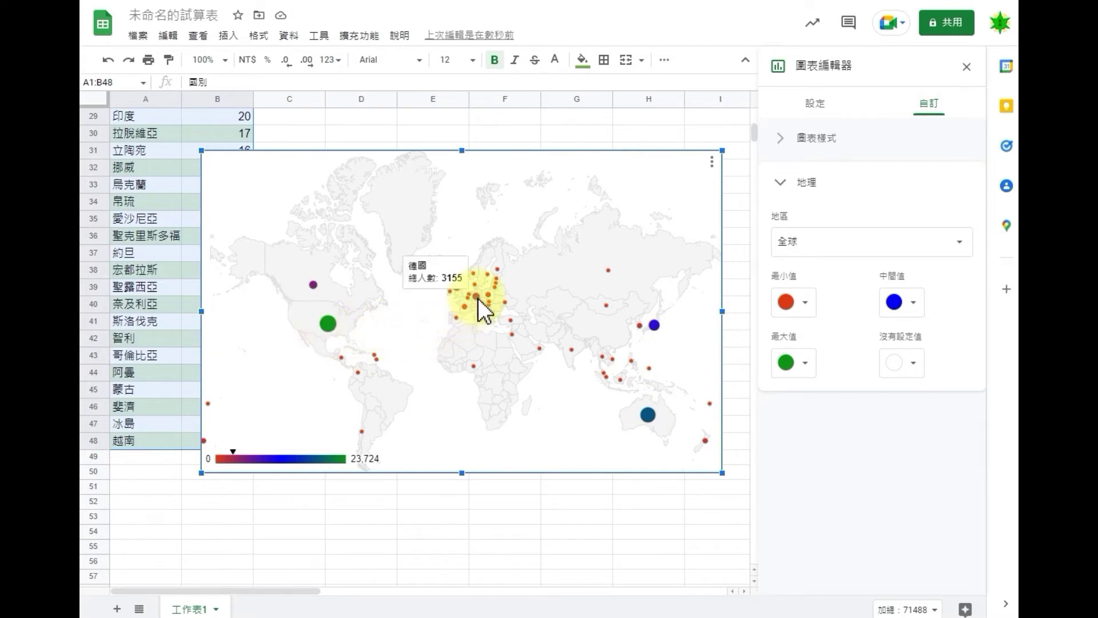
mouse_move(513, 334)
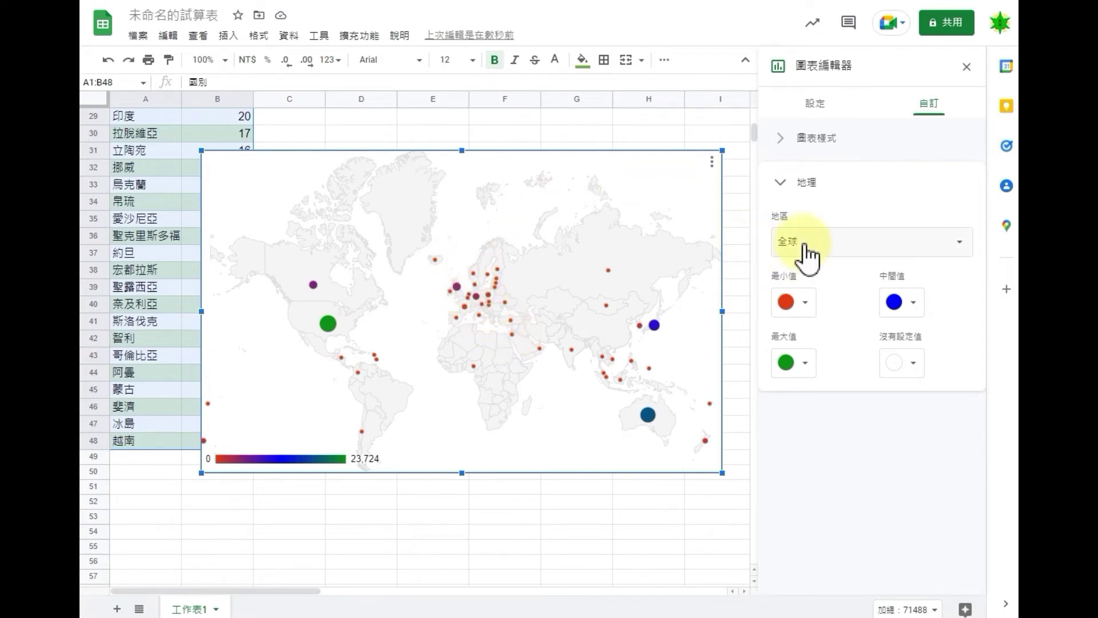
left_click(963, 258)
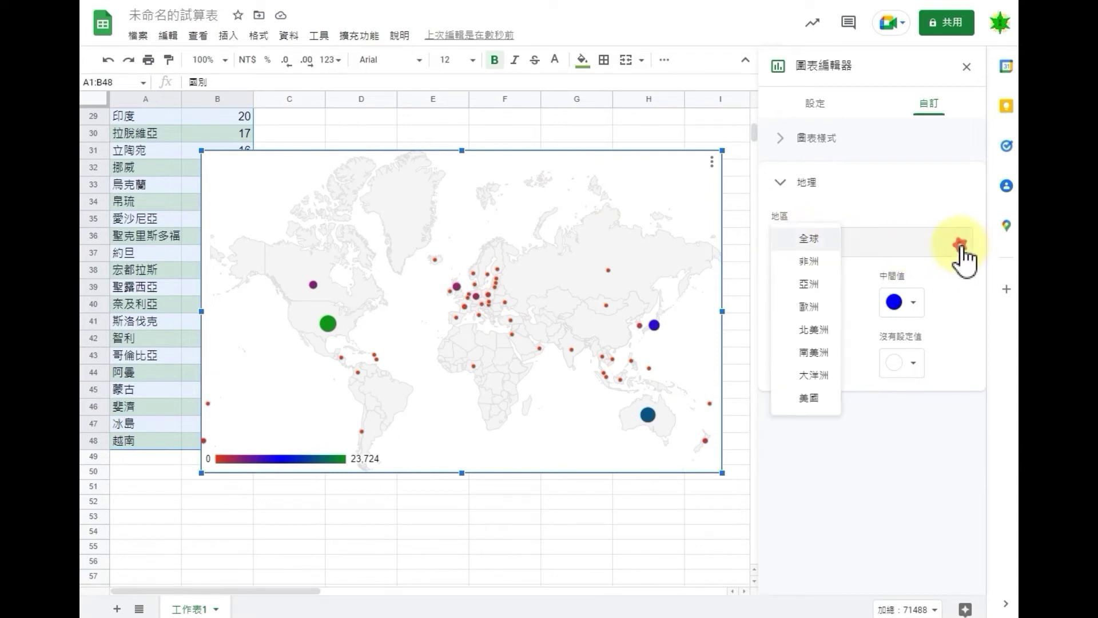
left_click(812, 335)
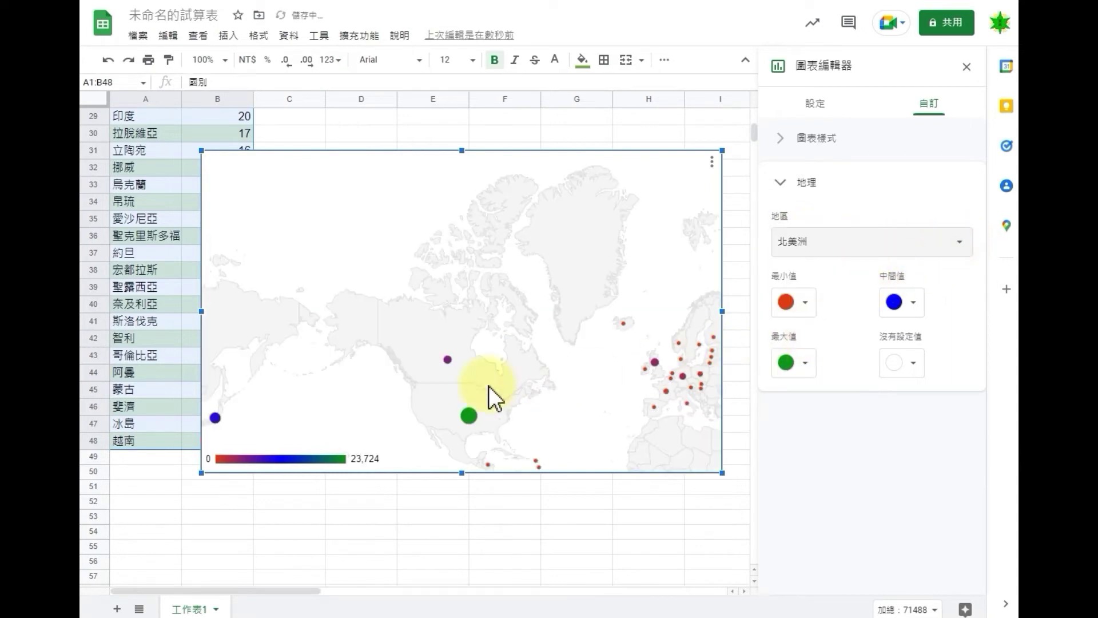
mouse_move(469, 416)
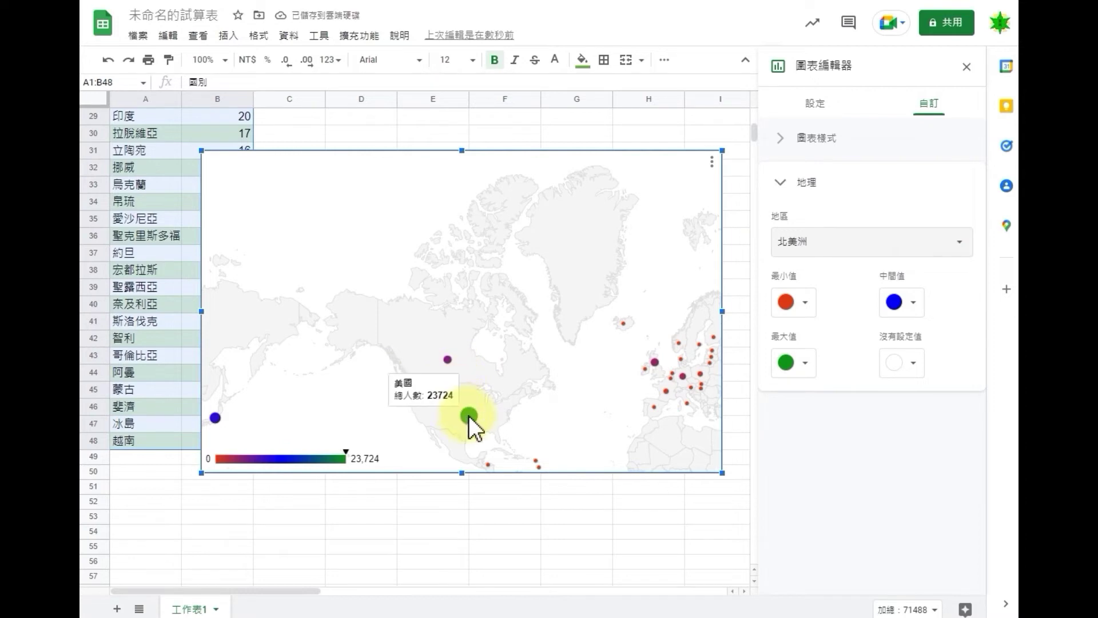
- Switch the map's region to 亞洲 to inspect its markers and return the region to 全球
left_click(961, 246)
left_click(823, 193)
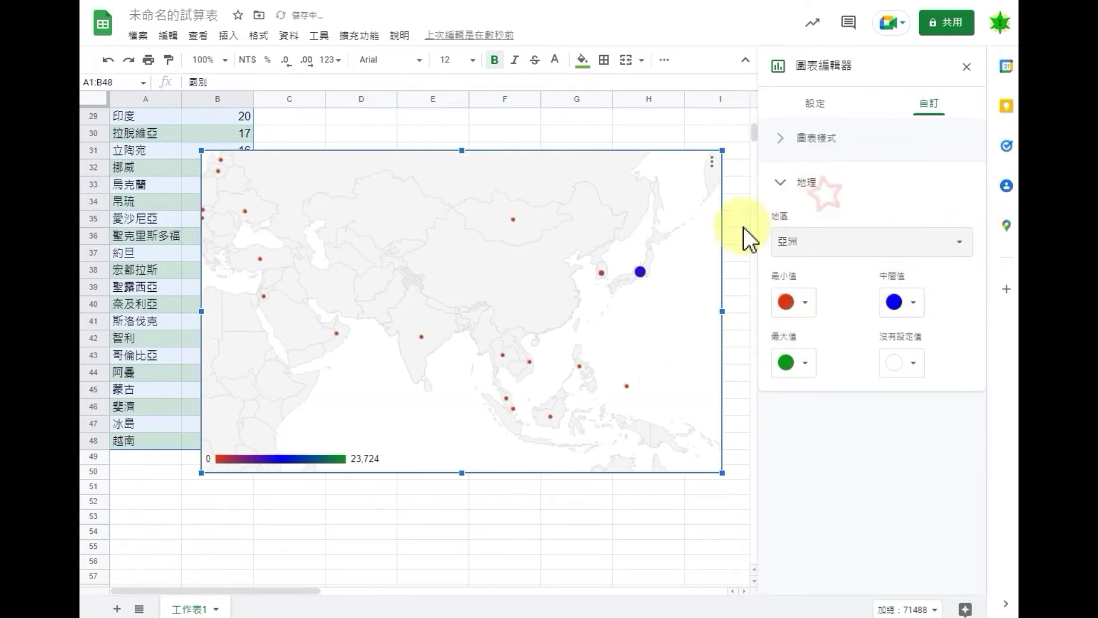
mouse_move(532, 363)
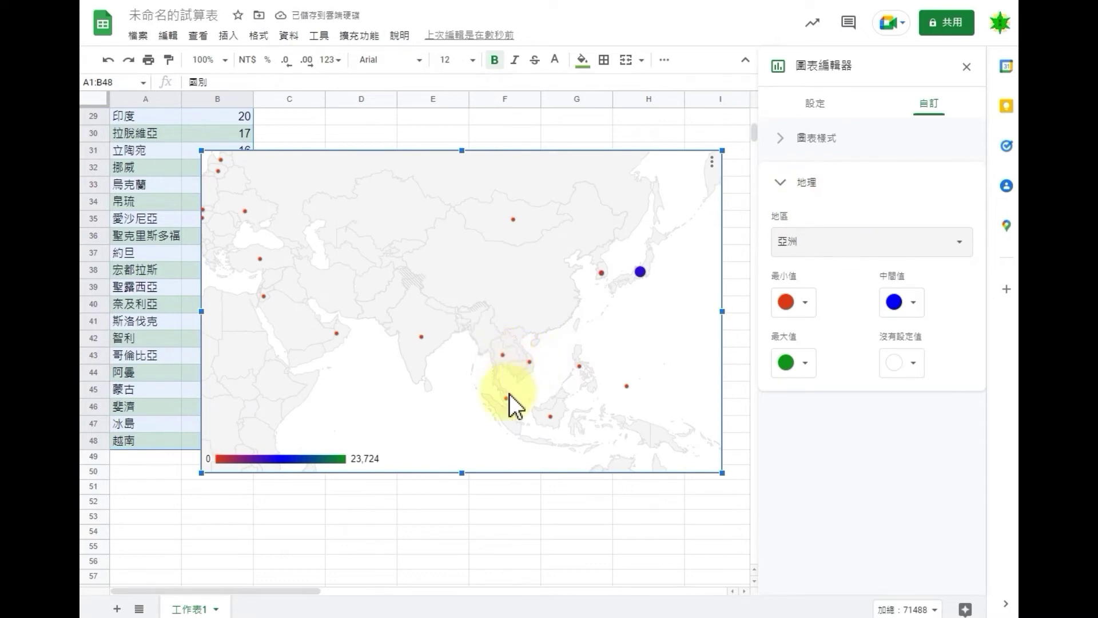
mouse_move(506, 398)
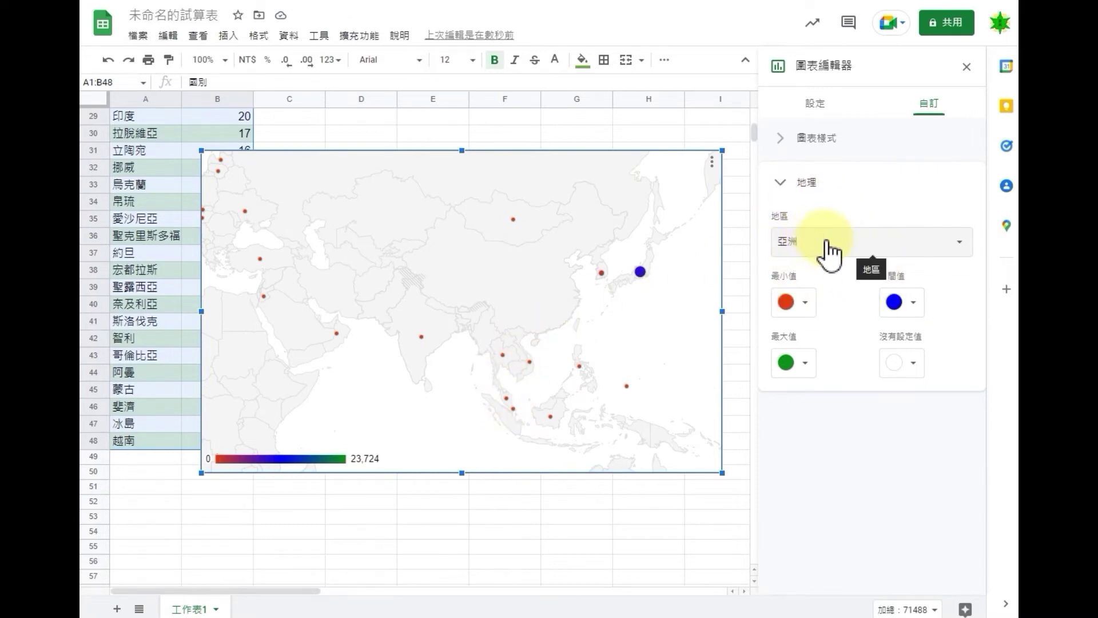
left_click(957, 252)
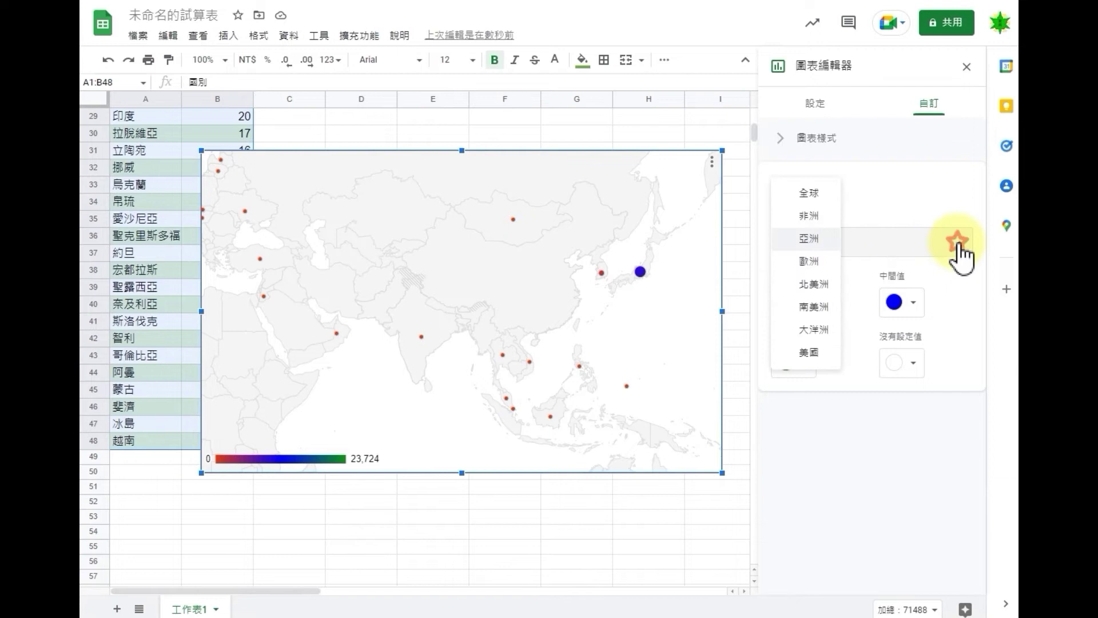
left_click(818, 194)
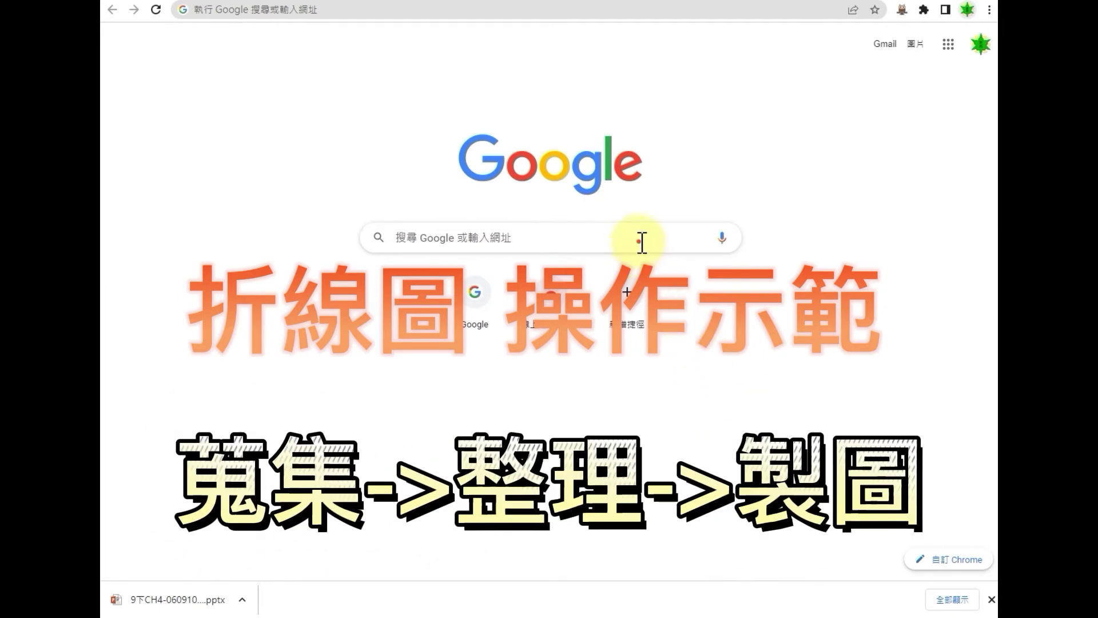
- Search Google for 氣象觀測資料 and open the 觀測資料查詢系統V7.2 result
left_click(642, 242)
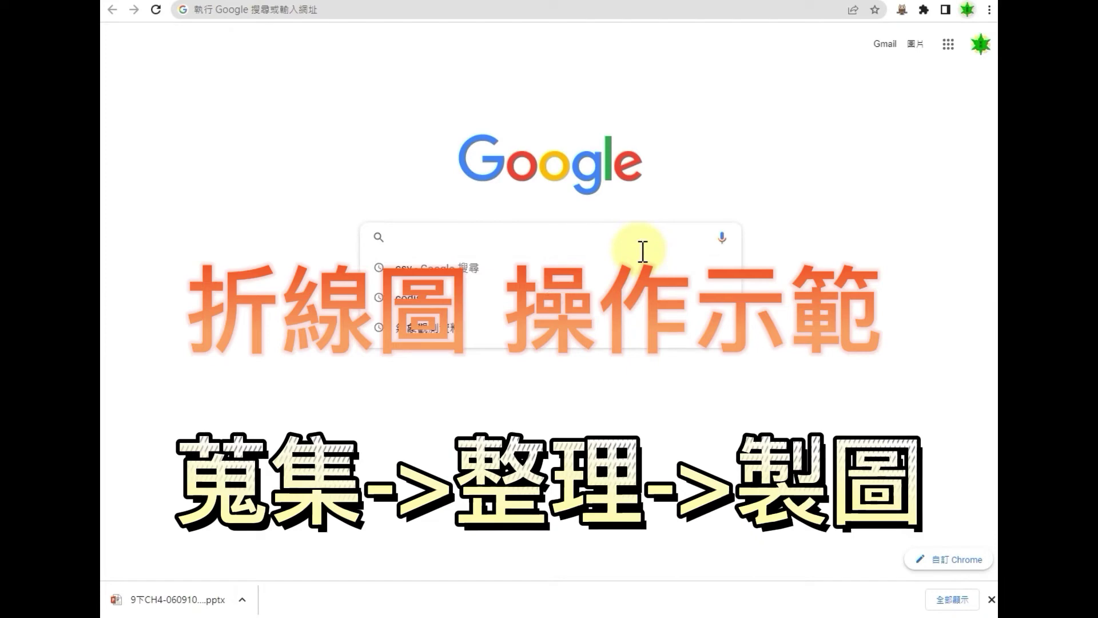
left_click(490, 332)
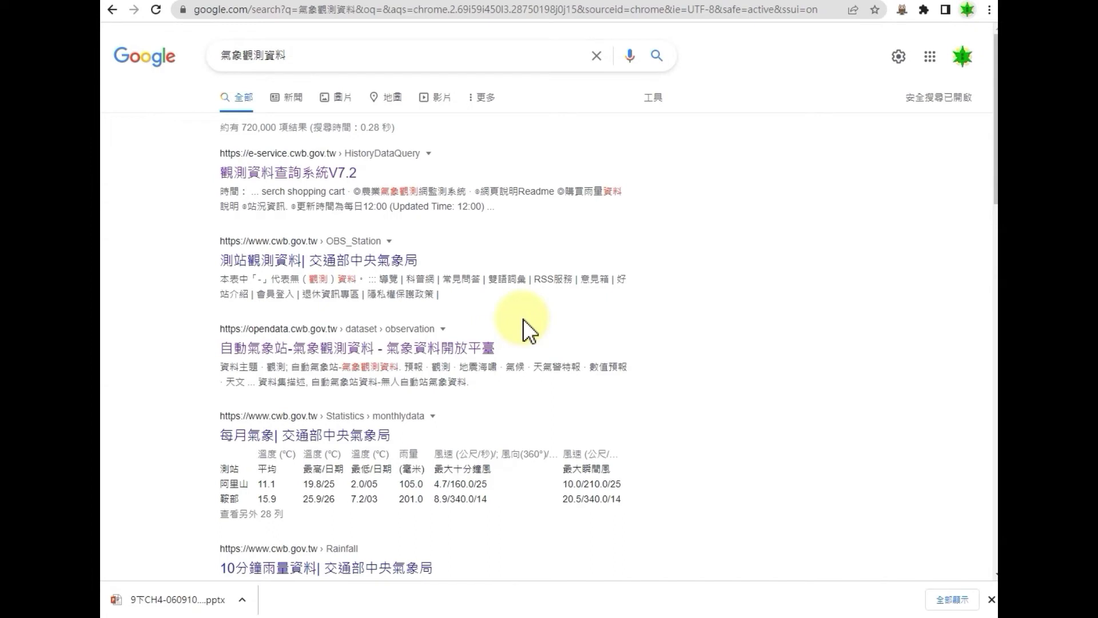
left_click(329, 177)
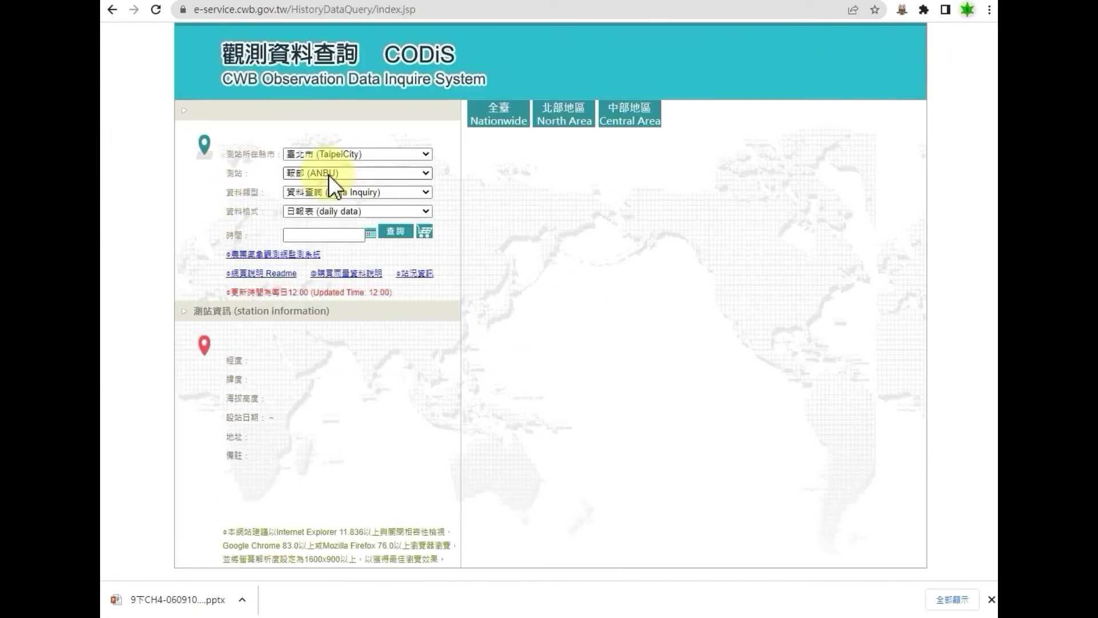
- Select the 大屯山 (Datunshan) station in Taipei City and set the data format to 年報表 (yearly data)
left_click(425, 172)
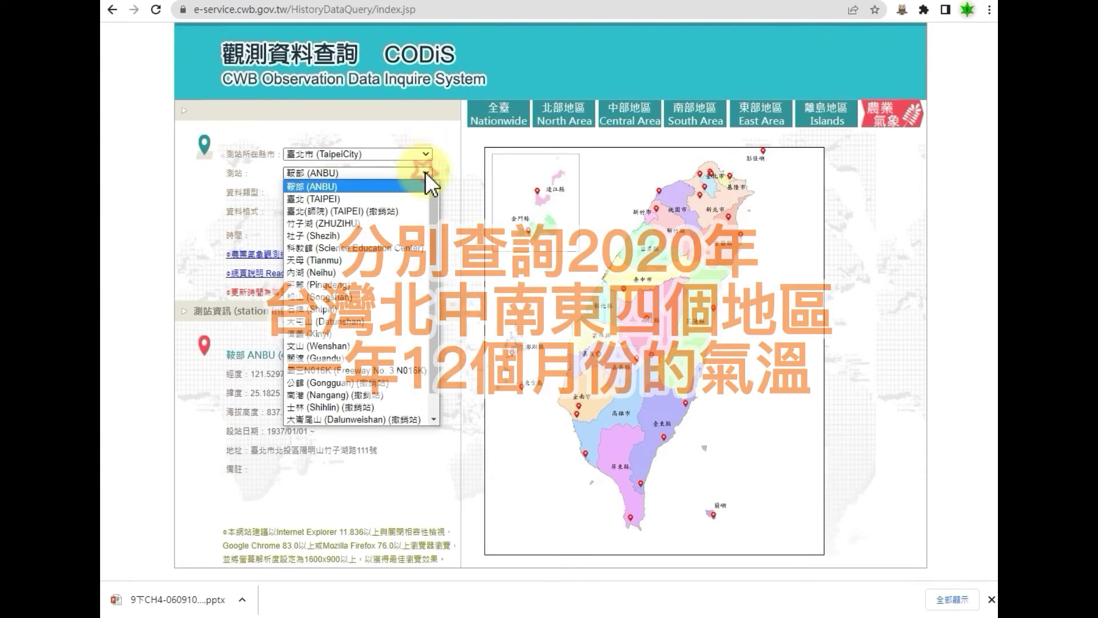
left_click(402, 322)
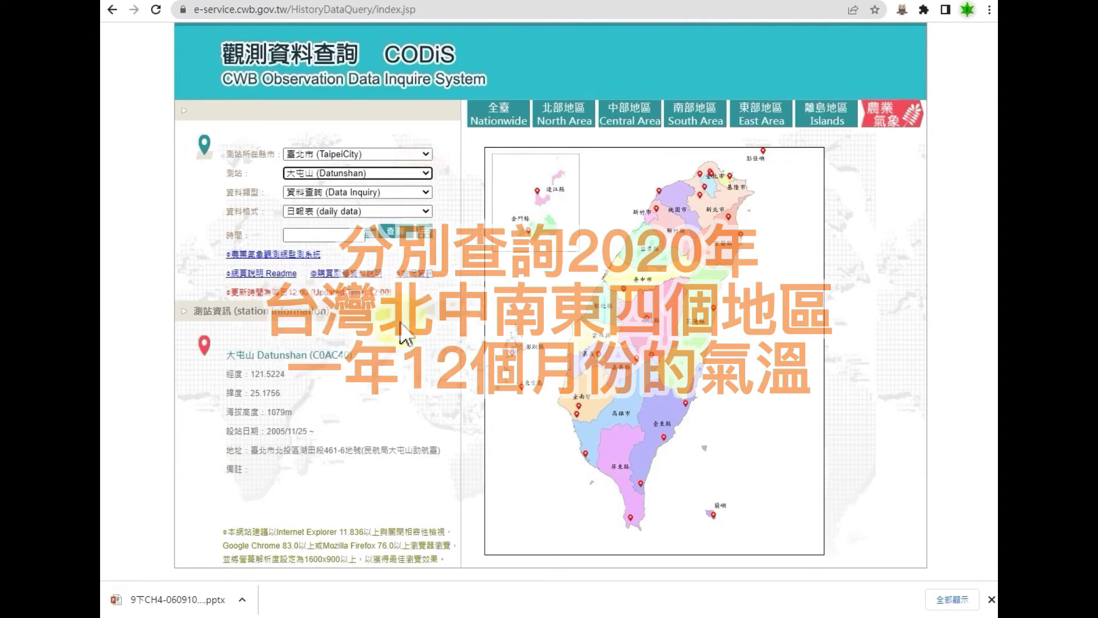
left_click(424, 211)
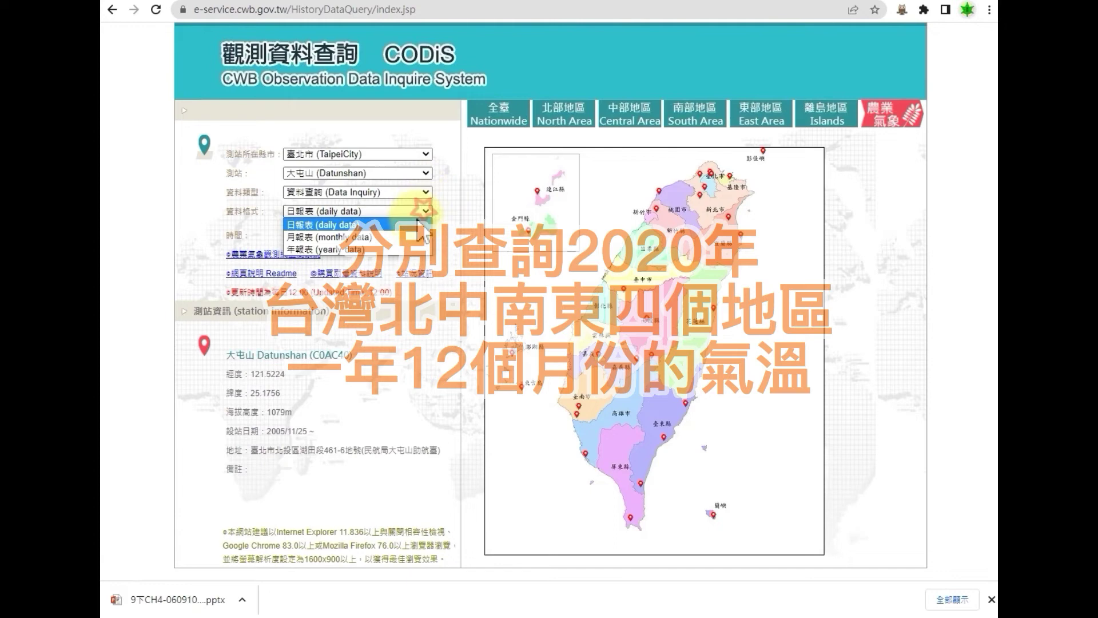
left_click(409, 257)
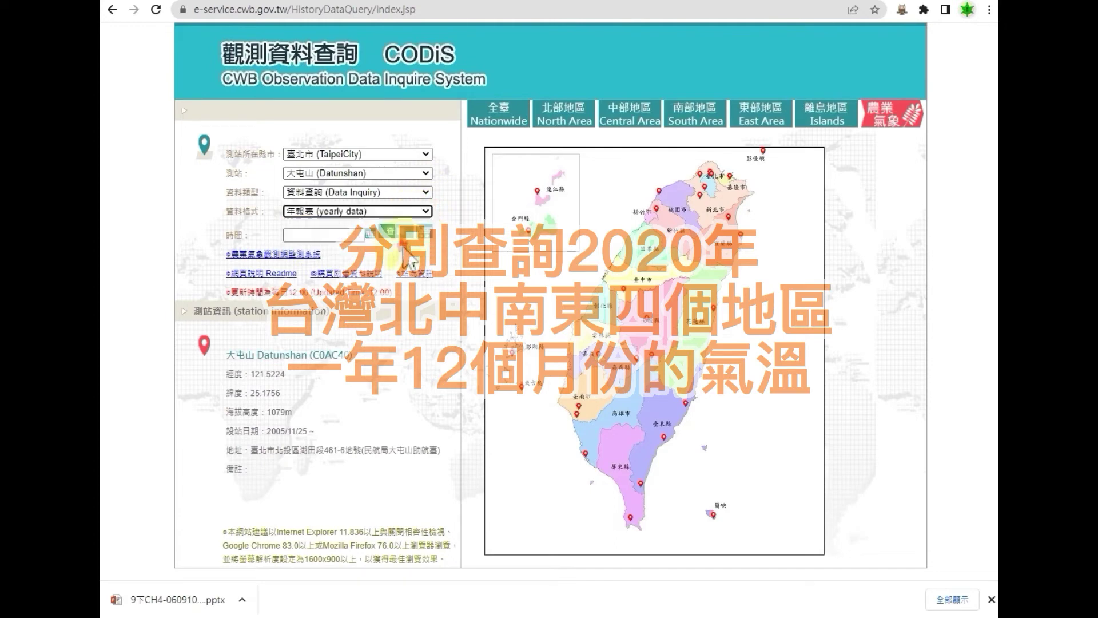
- Set the observation time to 2020 and run the query for the station's yearly report
left_click(366, 235)
left_click(412, 259)
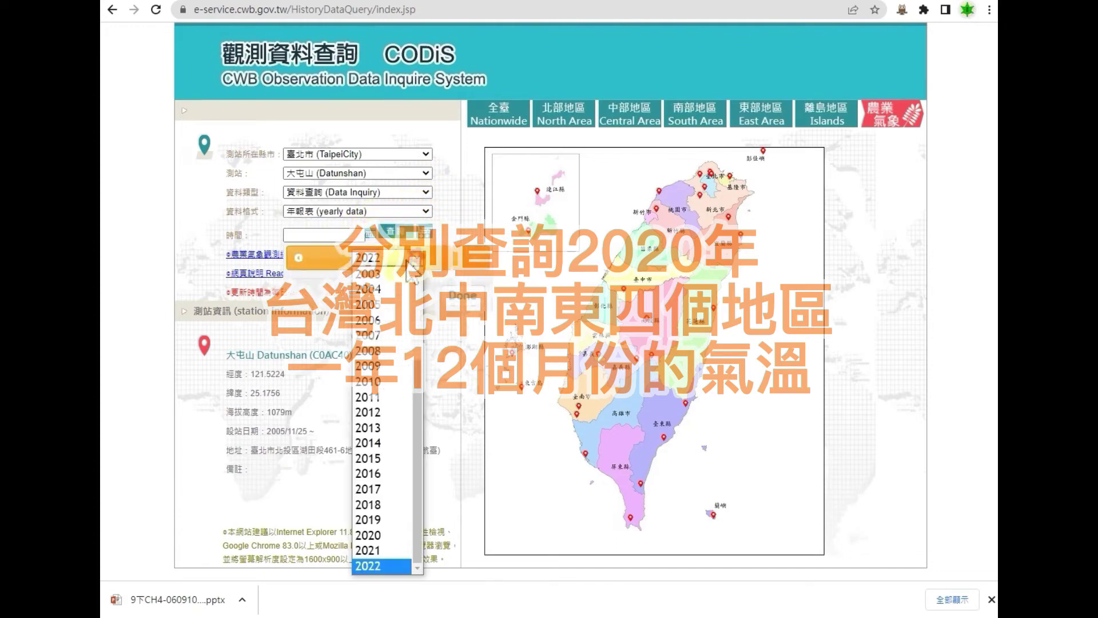
left_click(404, 537)
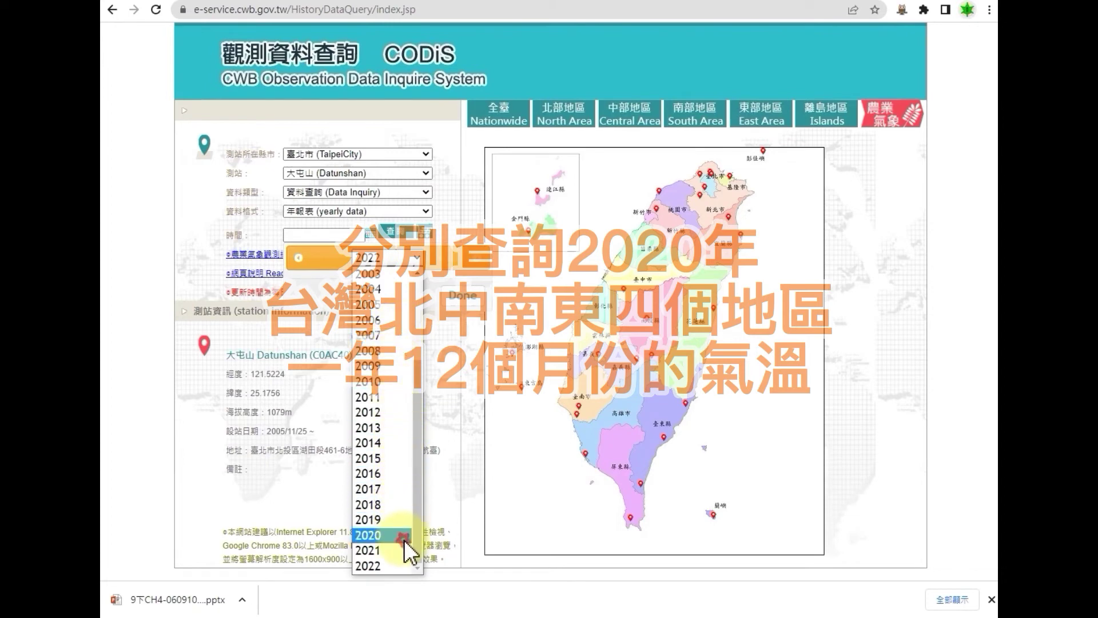
left_click(456, 295)
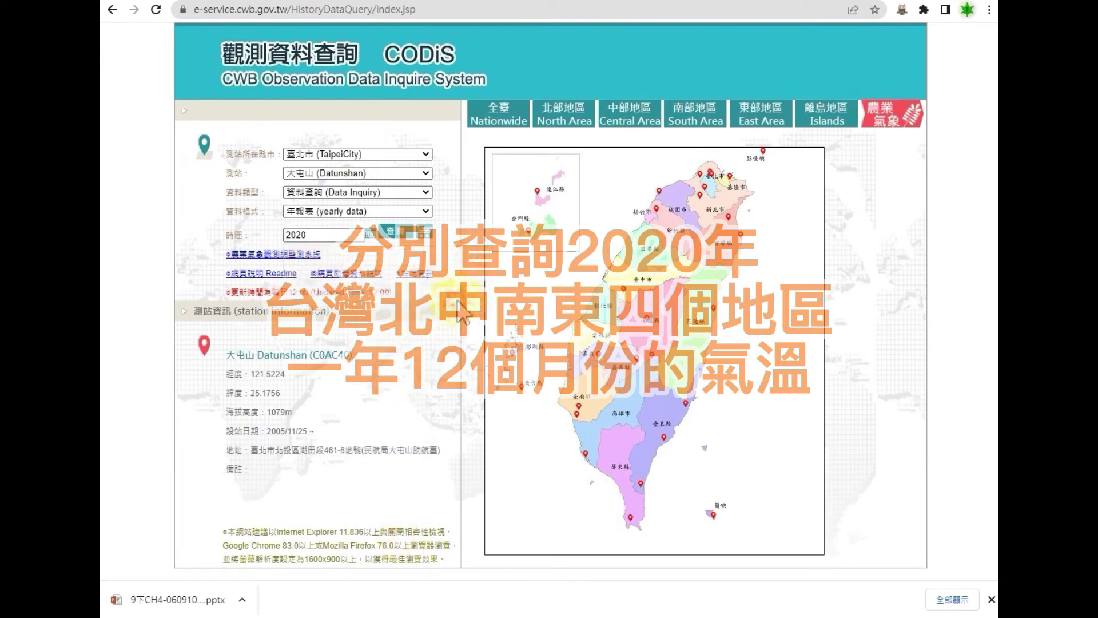
left_click(402, 233)
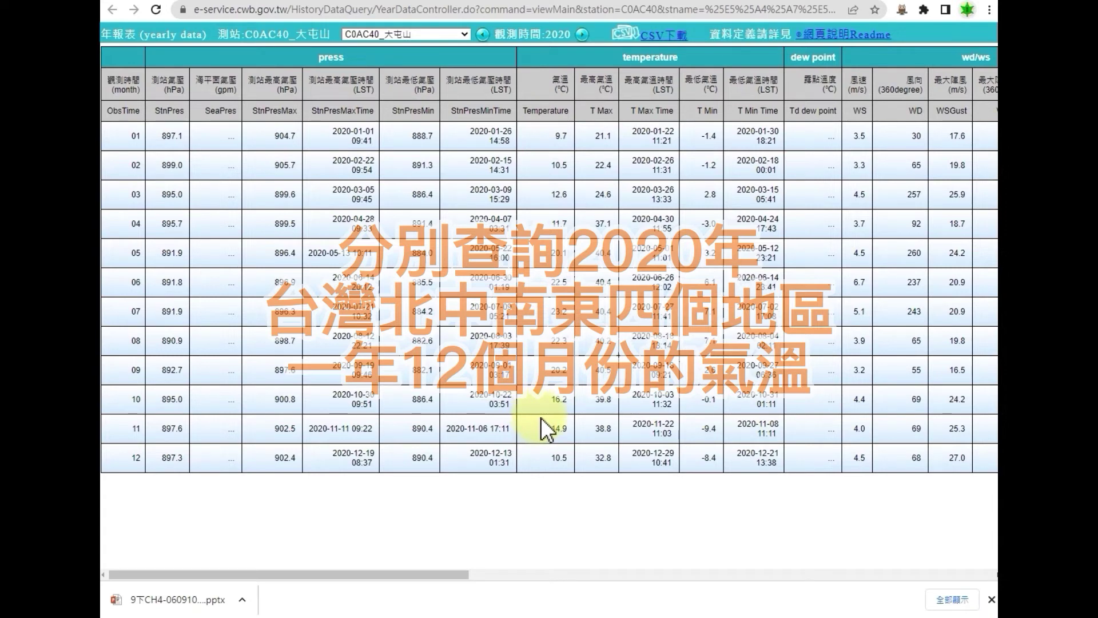
- Download the station's 2020 yearly report as a CSV and open C0AC40-2020.csv in Excel
left_click(677, 41)
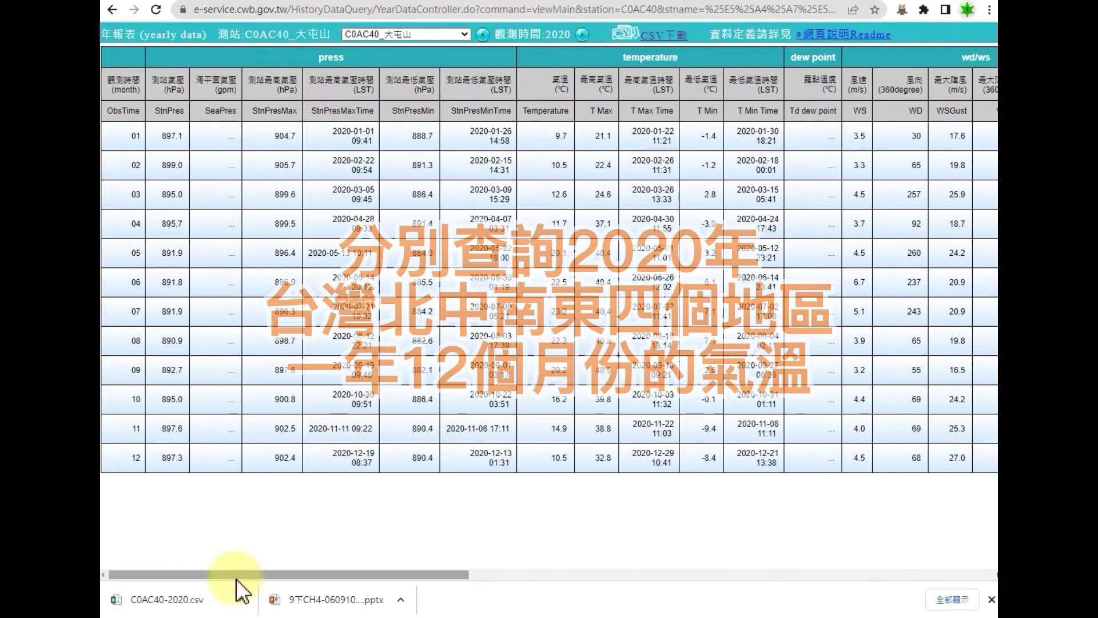
left_click(242, 600)
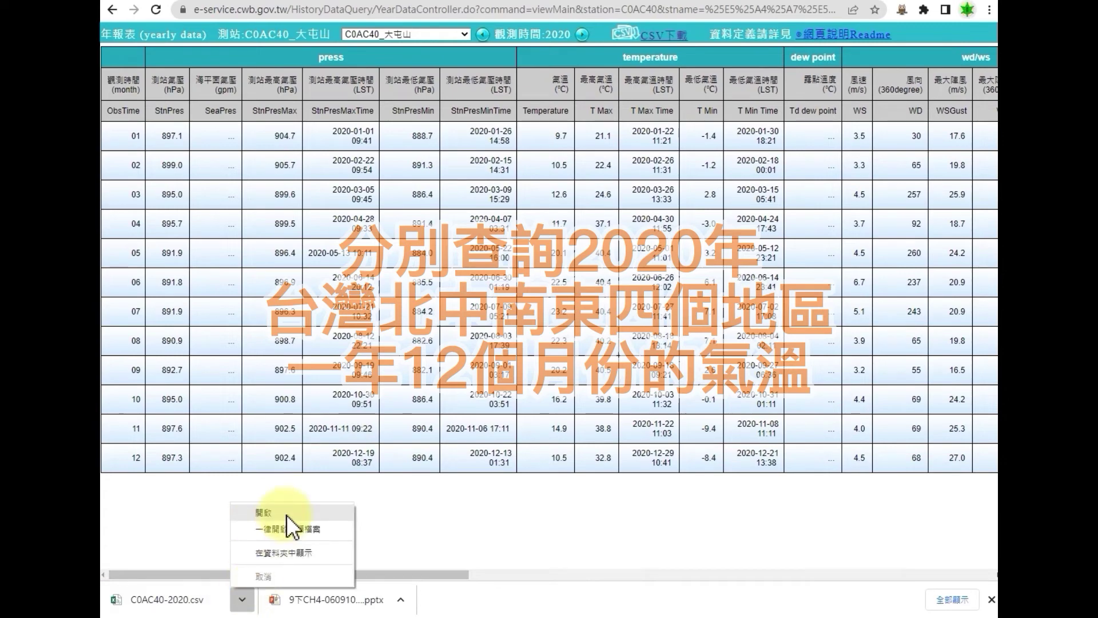
left_click(286, 515)
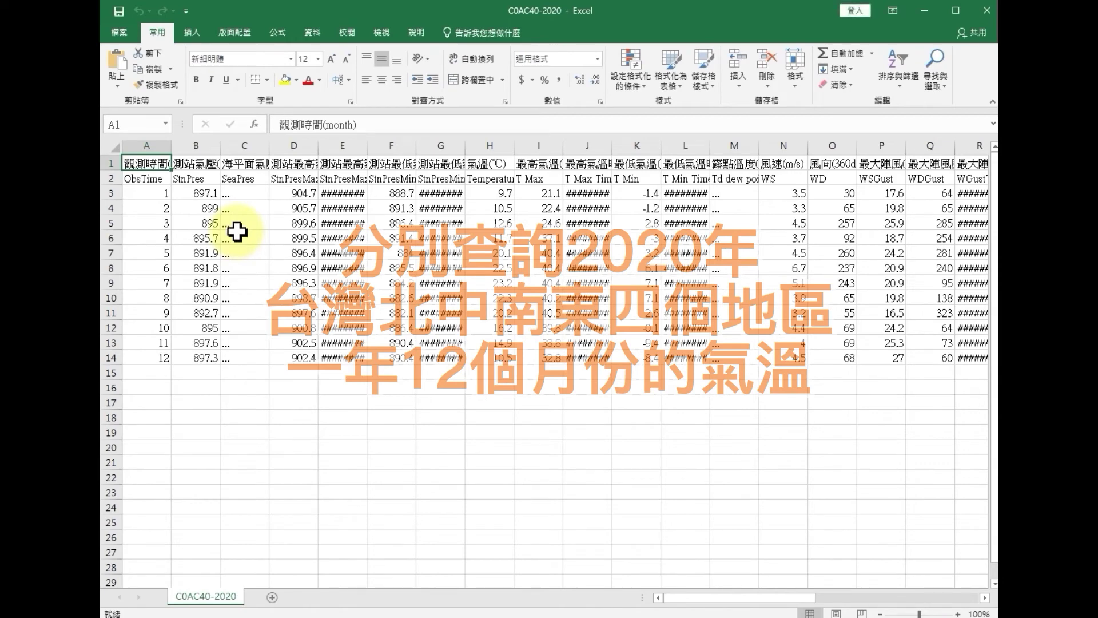
- Change the temperature header in H1 of the C0AC40-2020 sheet to 北部大屯山
left_click(481, 163)
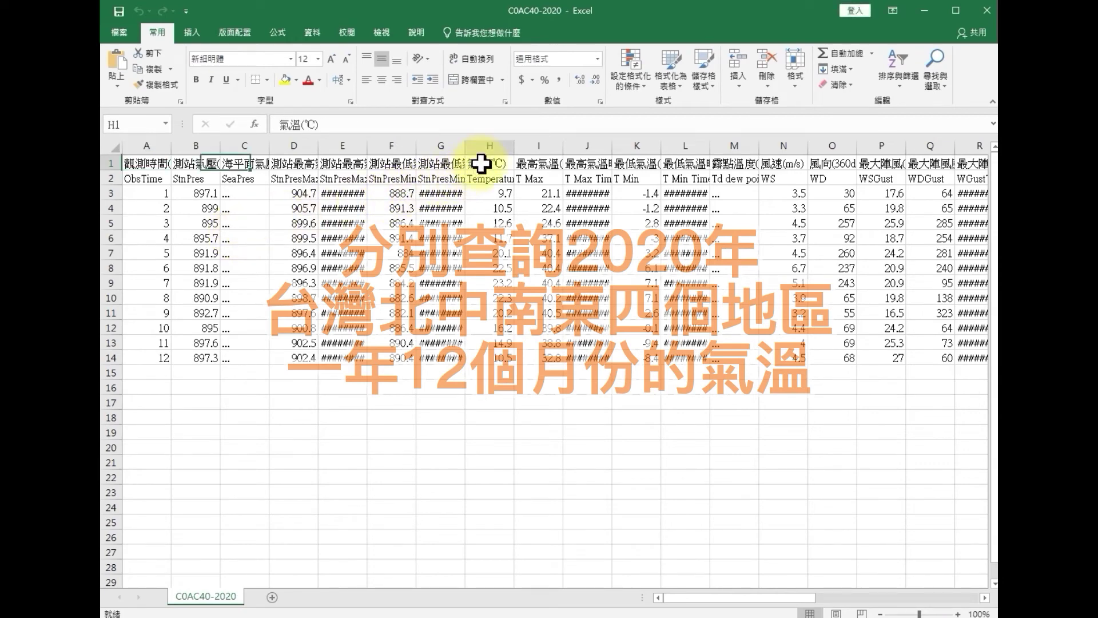
left_click(283, 123)
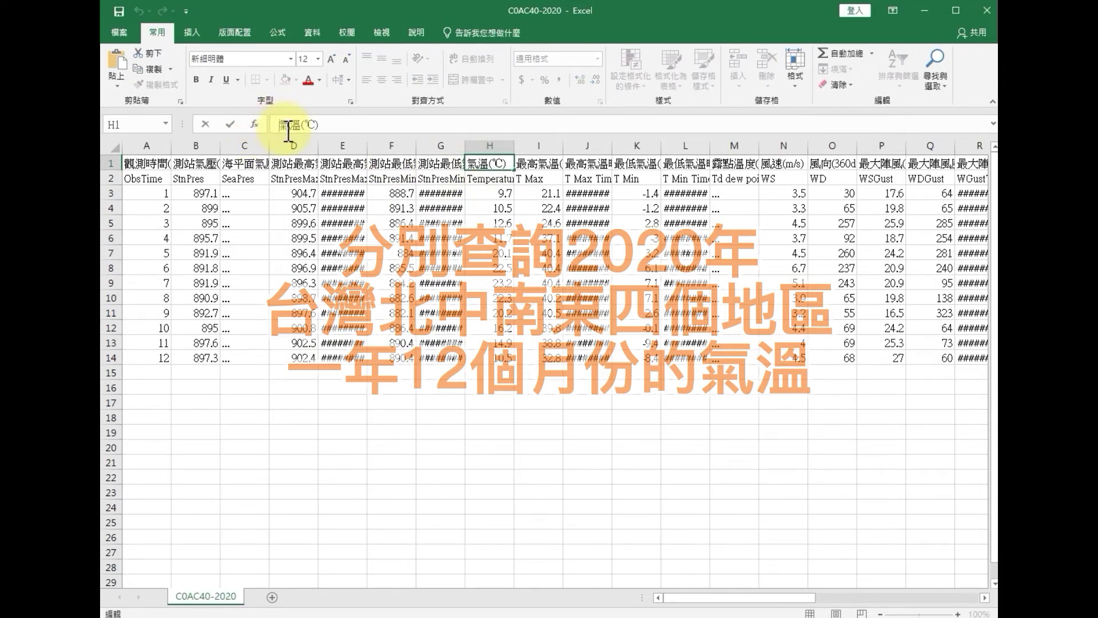
type("北")
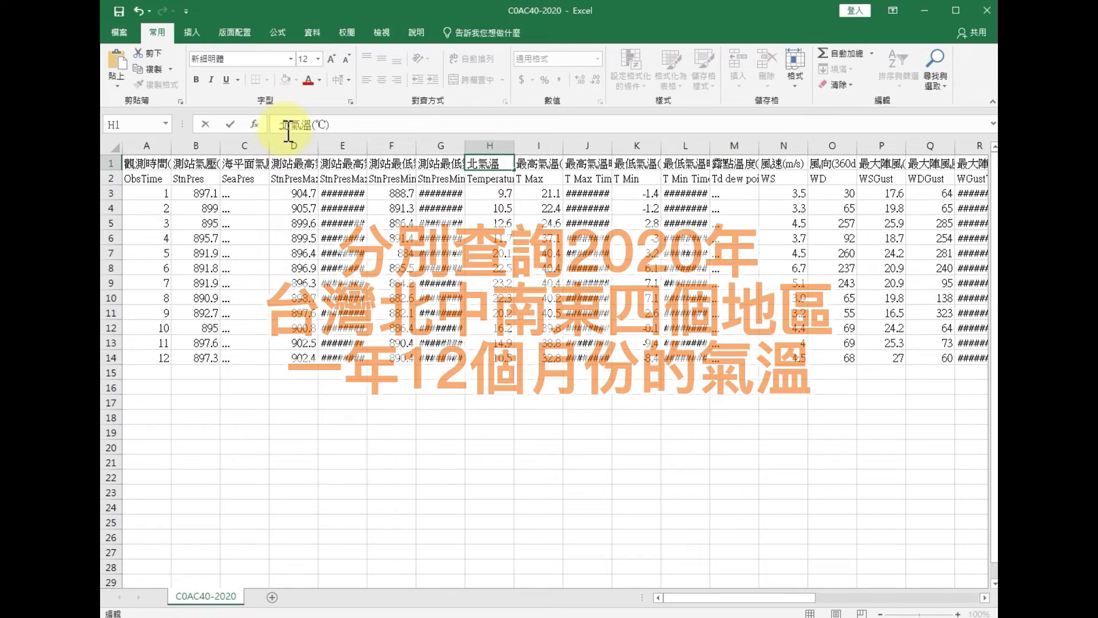
type("部")
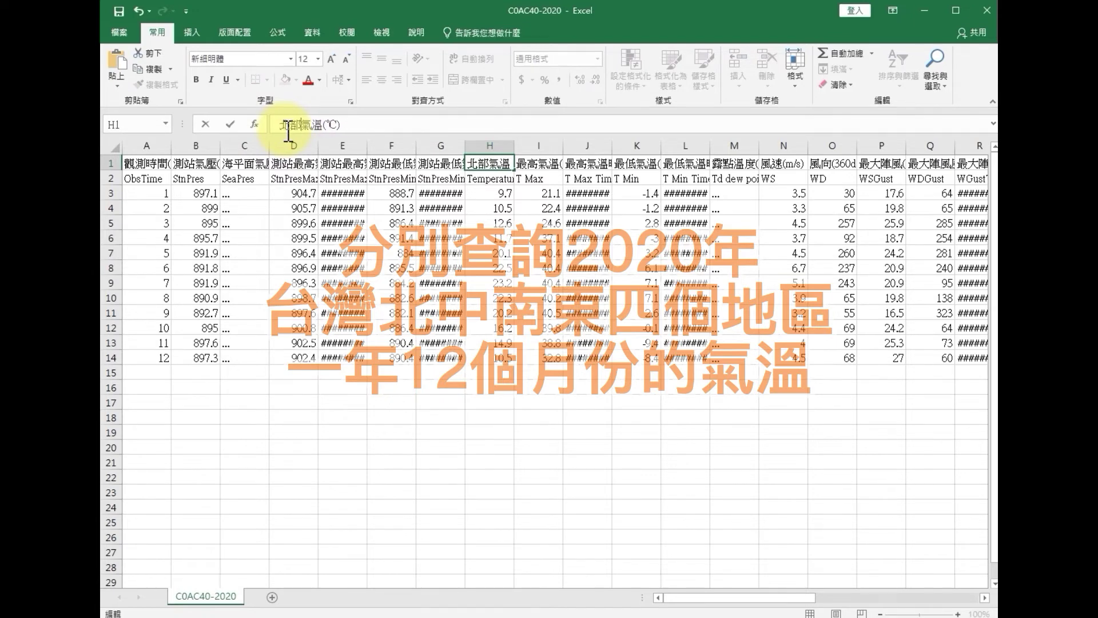
type("ㄊㄊㄨㄅ")
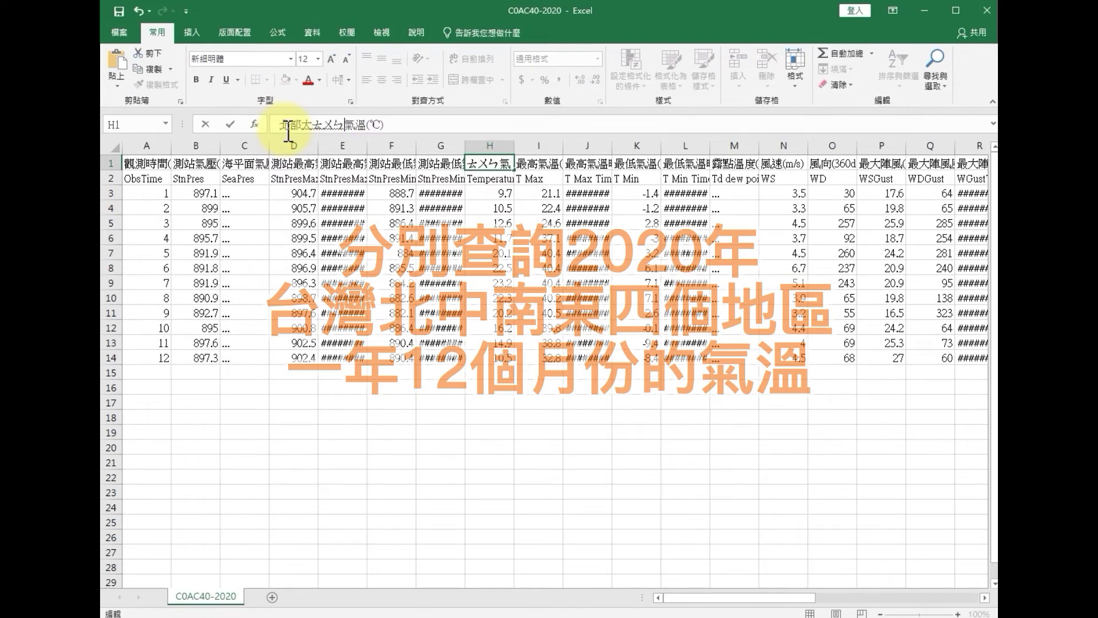
type("ㄕ")
key("Delete")
key("Delete")
key("Delete")
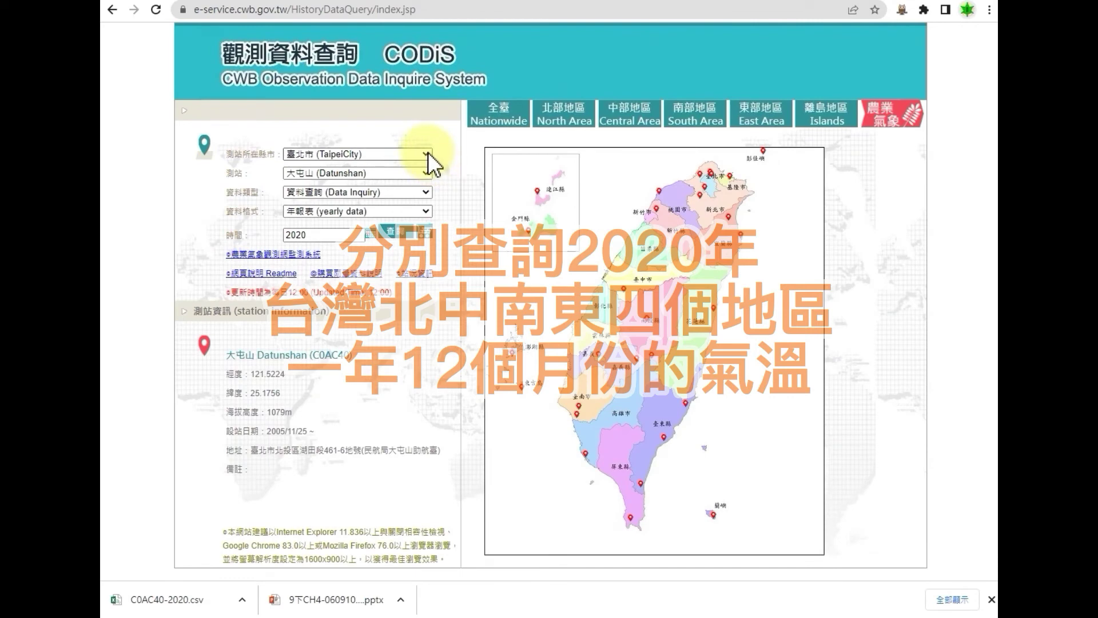
- Select the 臺中 (TAICHUNG) station in Taichung City and query its 2020 yearly report
left_click(428, 154)
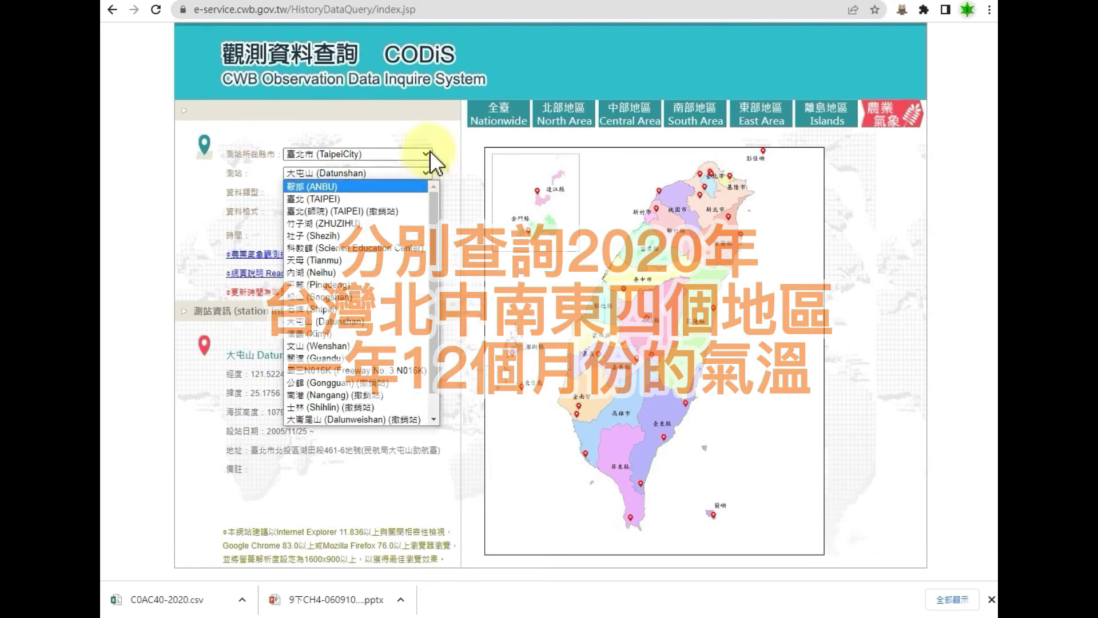
left_click(404, 192)
left_click(428, 173)
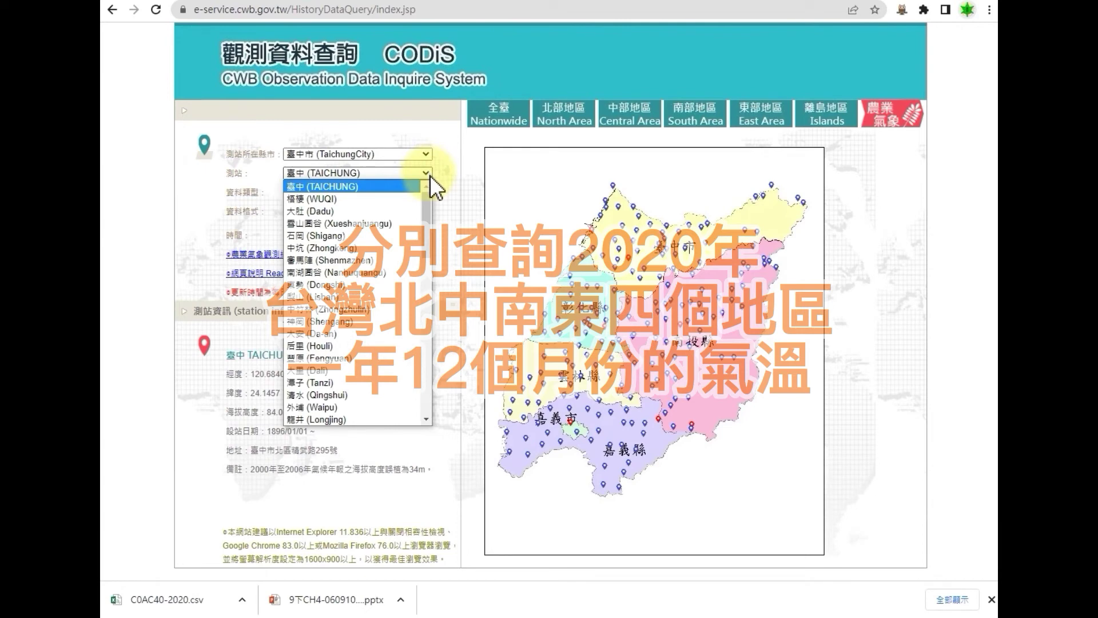
left_click(415, 190)
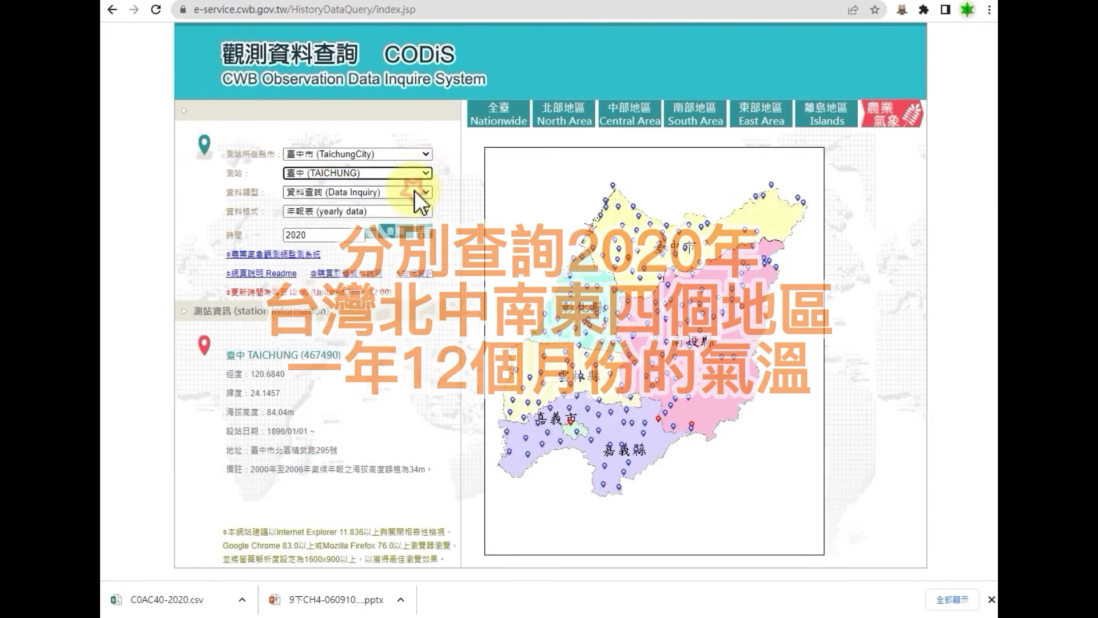
left_click(400, 236)
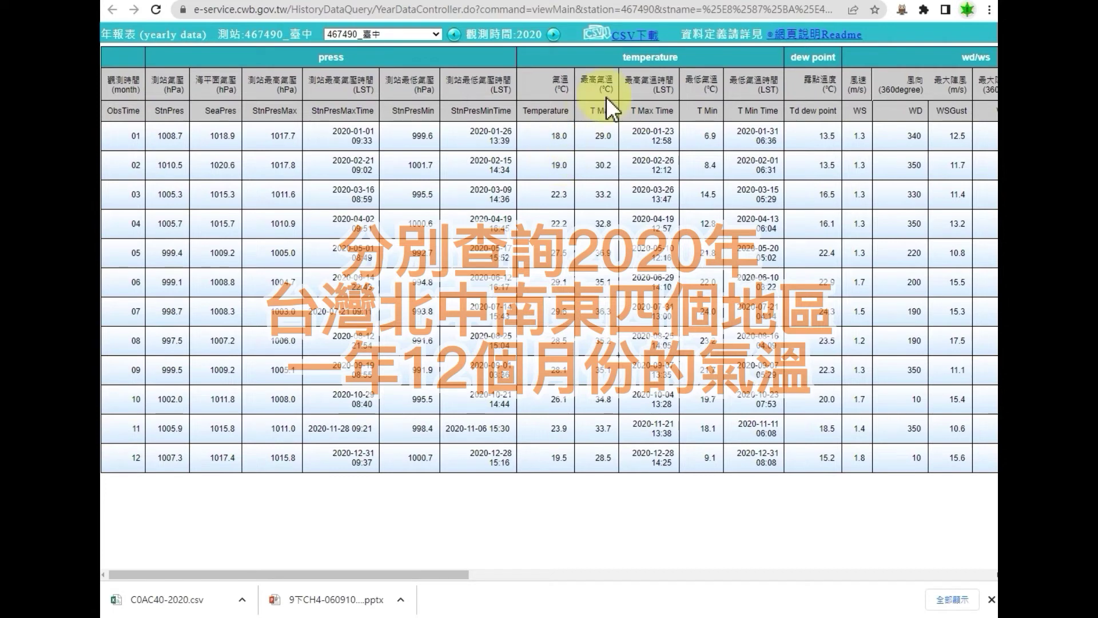
- Download the Taichung station's 2020 yearly report as a CSV and try to open 467490-2020.csv in Excel
left_click(629, 37)
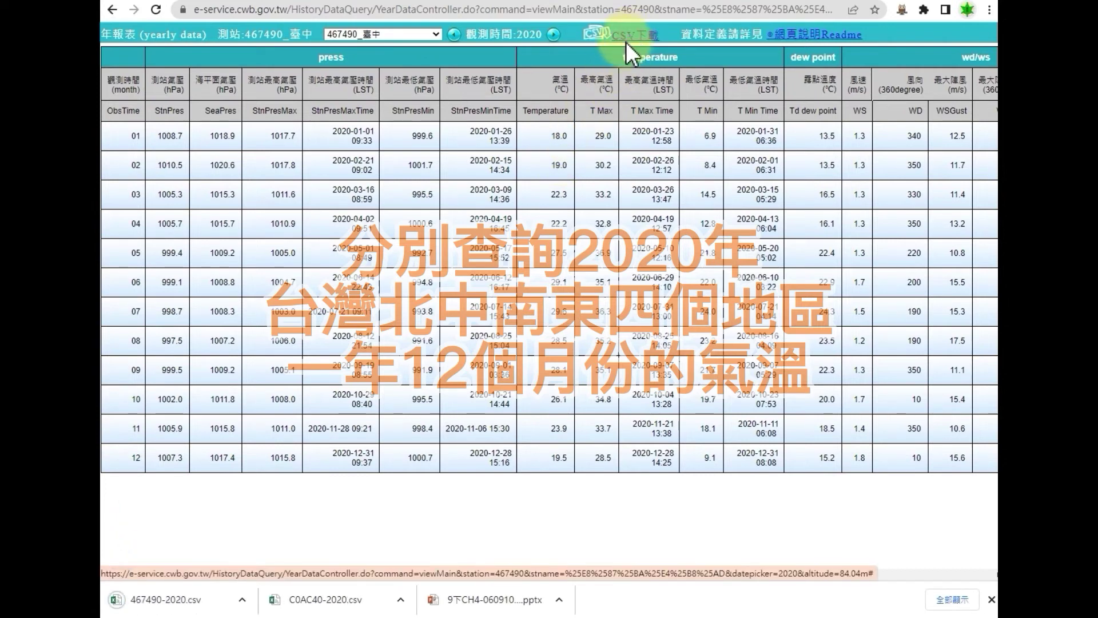
left_click(241, 599)
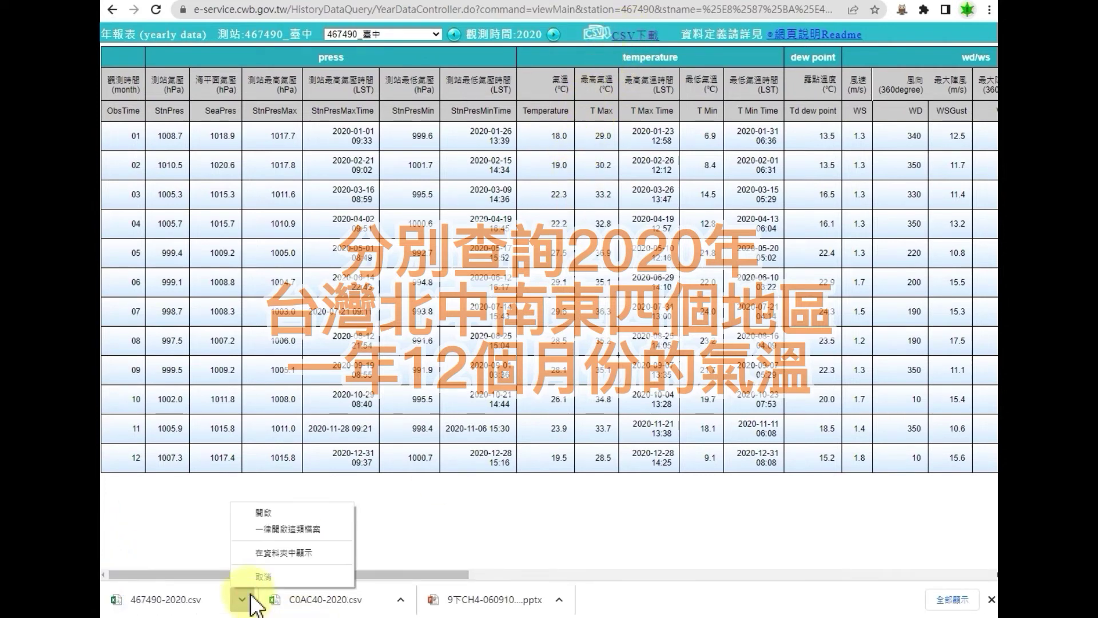
left_click(297, 509)
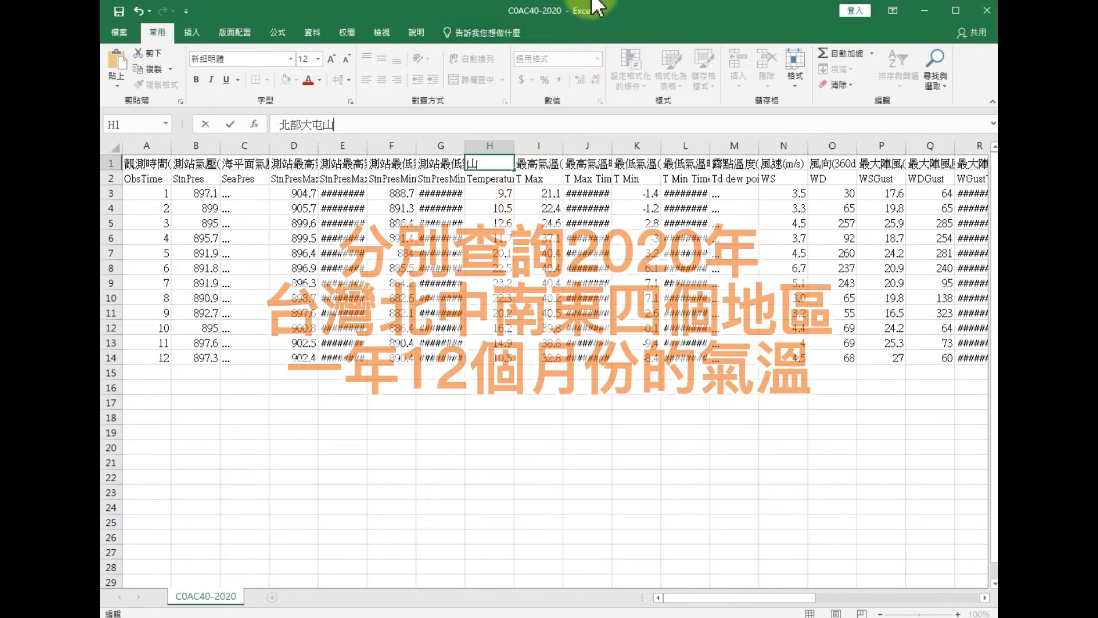
left_click(925, 10)
left_click(242, 600)
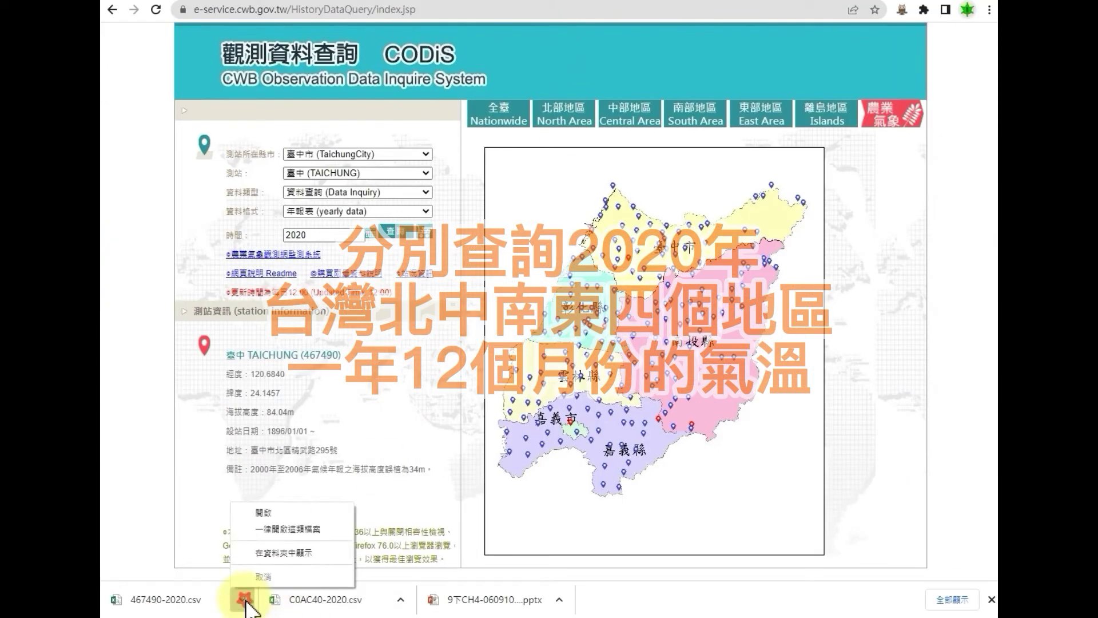
left_click(274, 516)
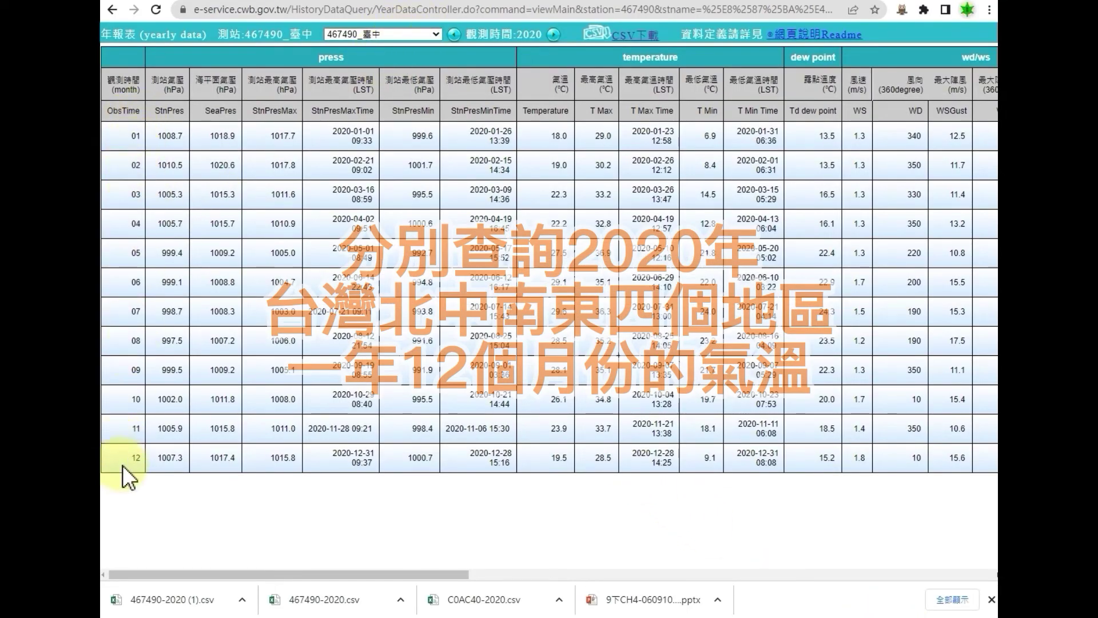
left_click(648, 41)
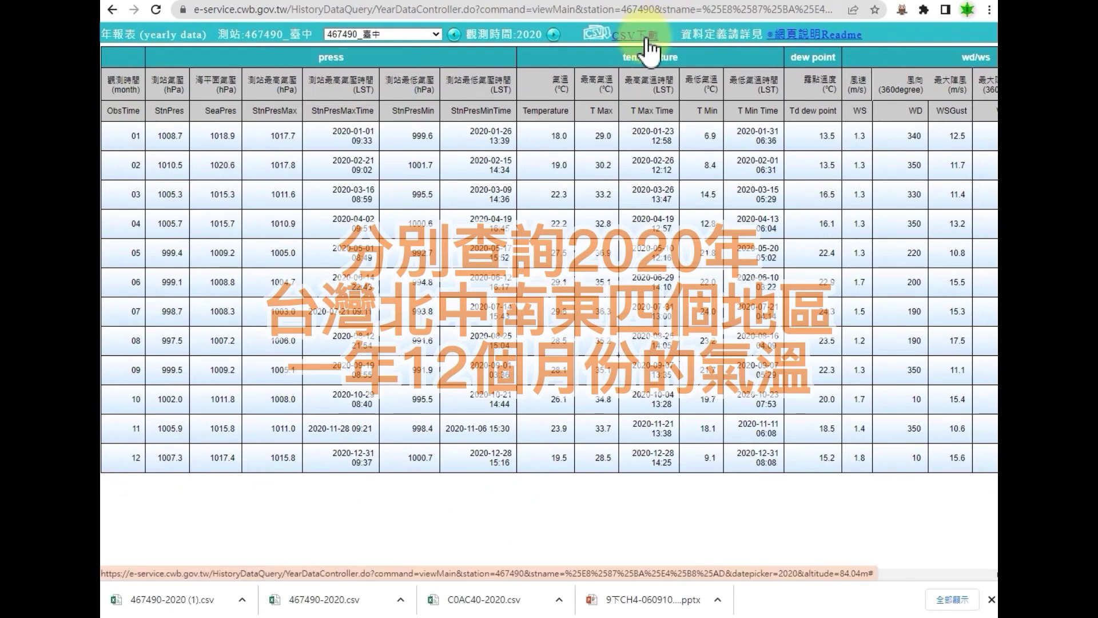
right_click(264, 606)
left_click(268, 517)
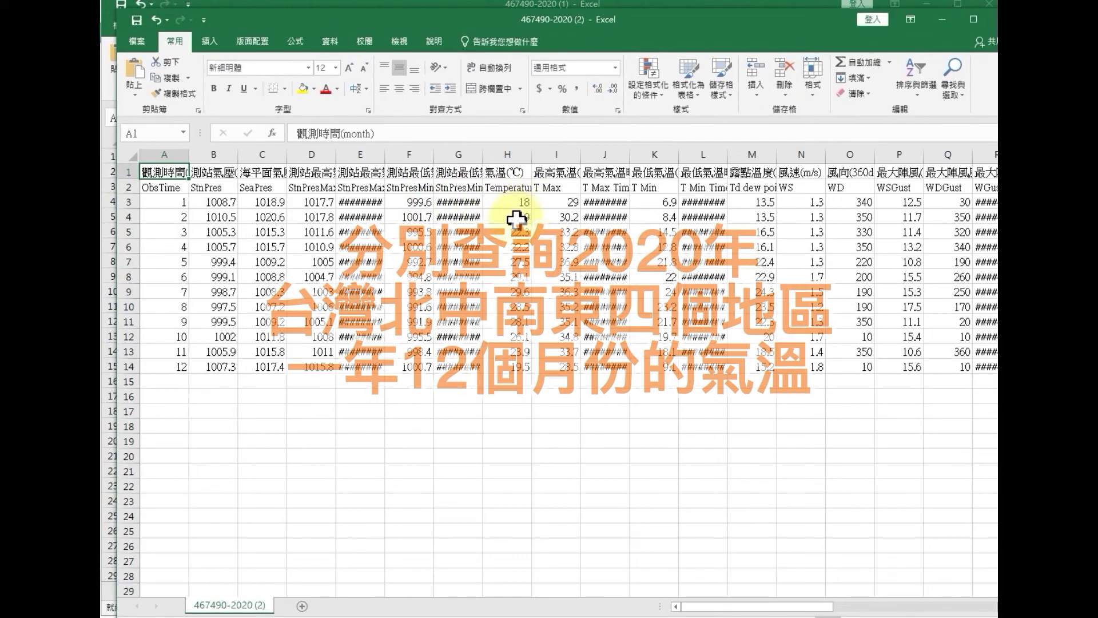
left_click(499, 173)
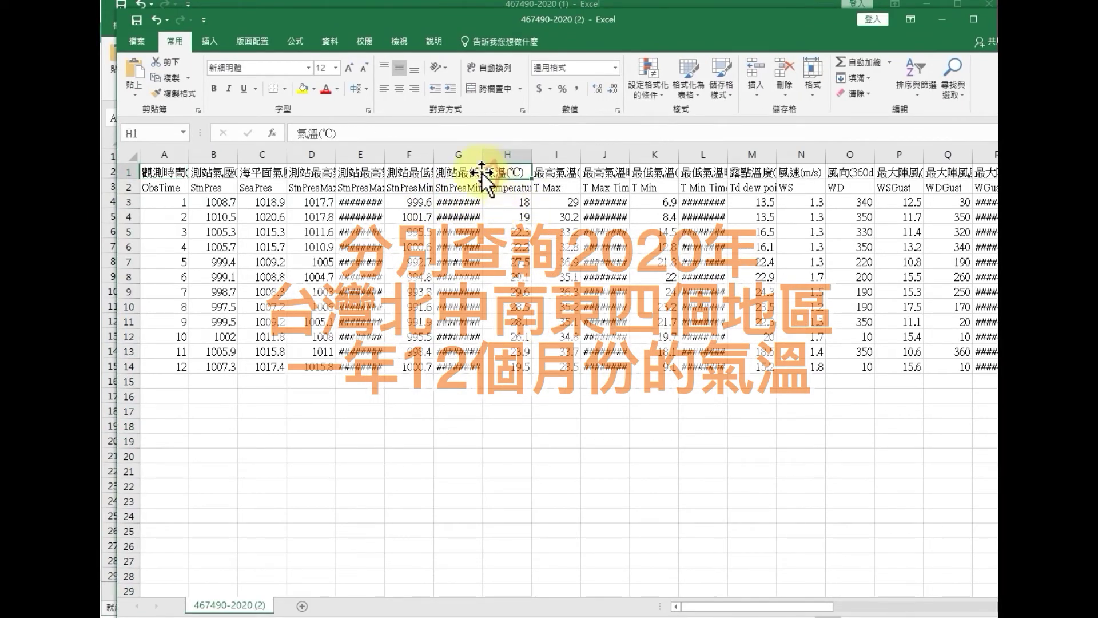
left_click_drag(371, 135, 283, 135)
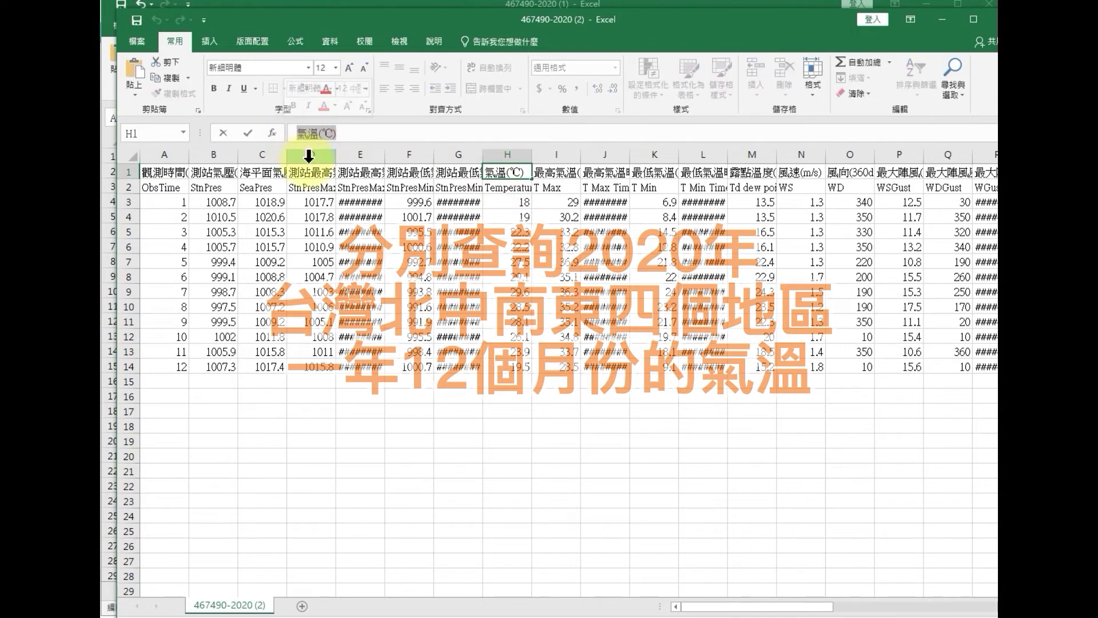
type("太")
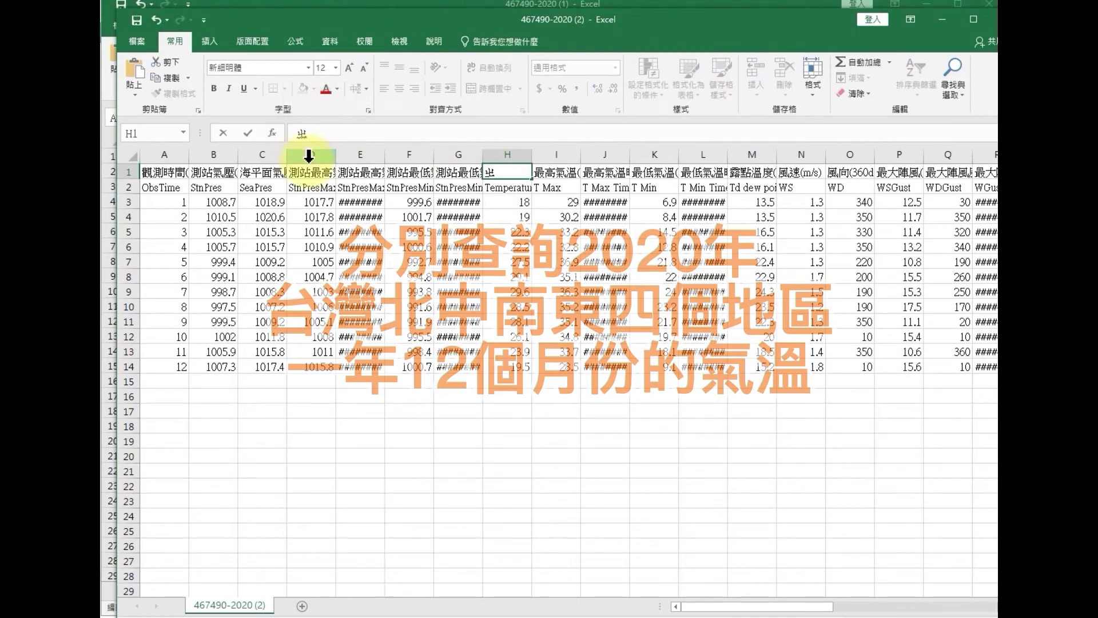
type("ㄞˊㄨㄥ")
key("Return")
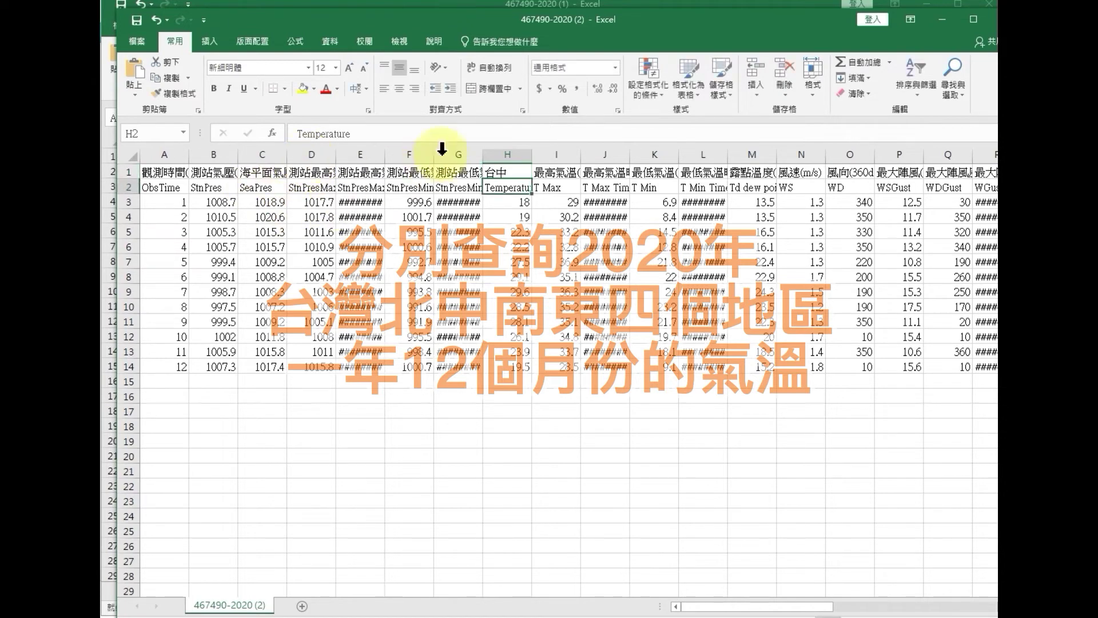
left_click(916, 615)
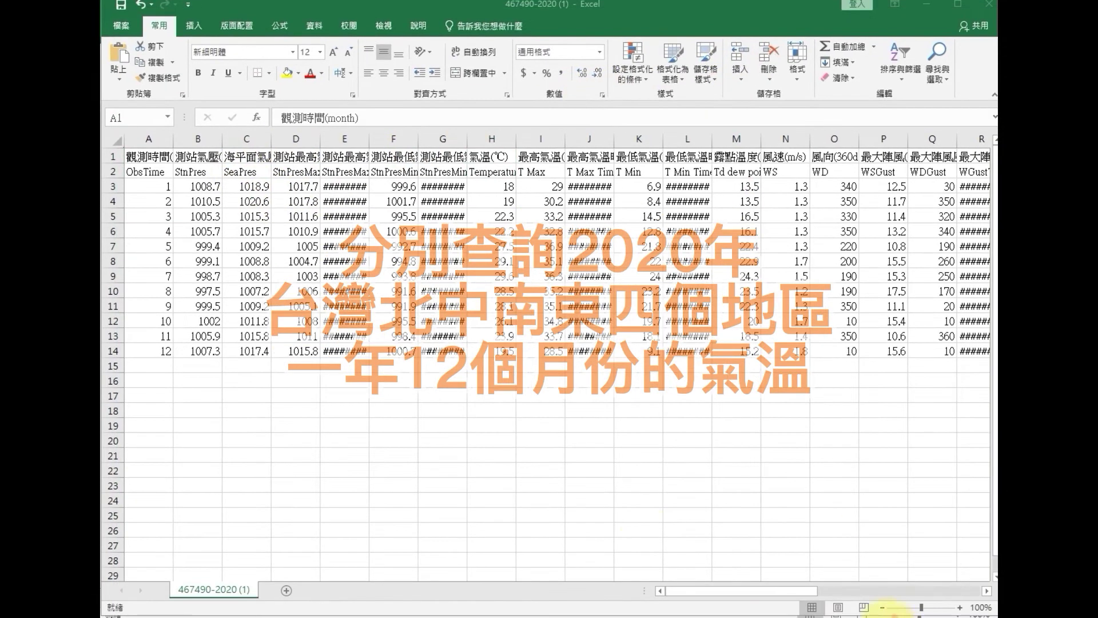
left_click(495, 159)
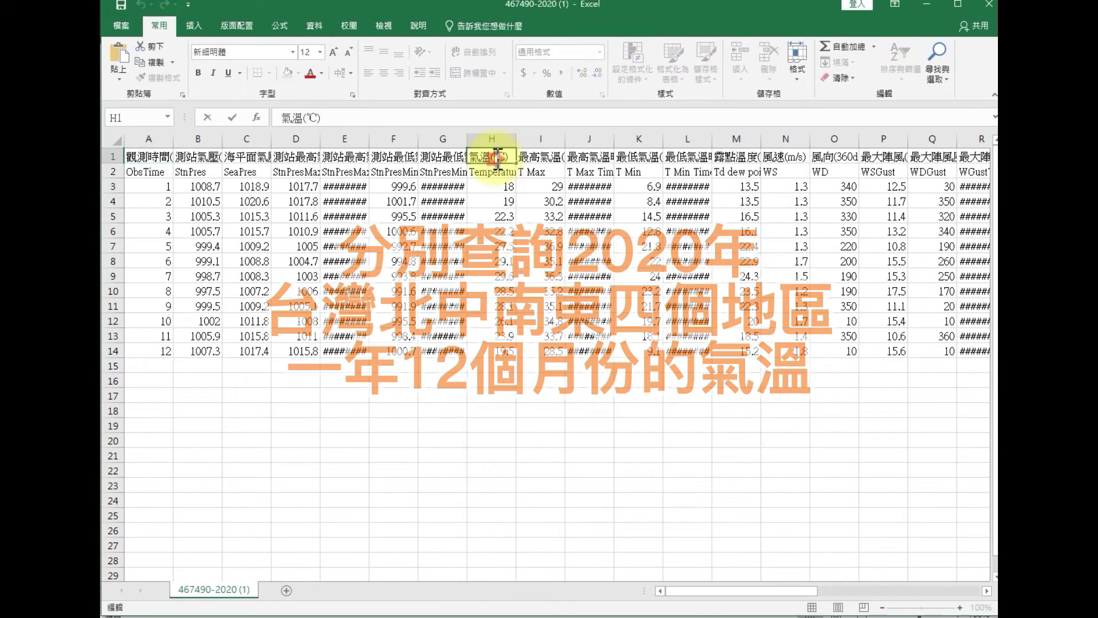
left_click_drag(320, 118, 279, 117)
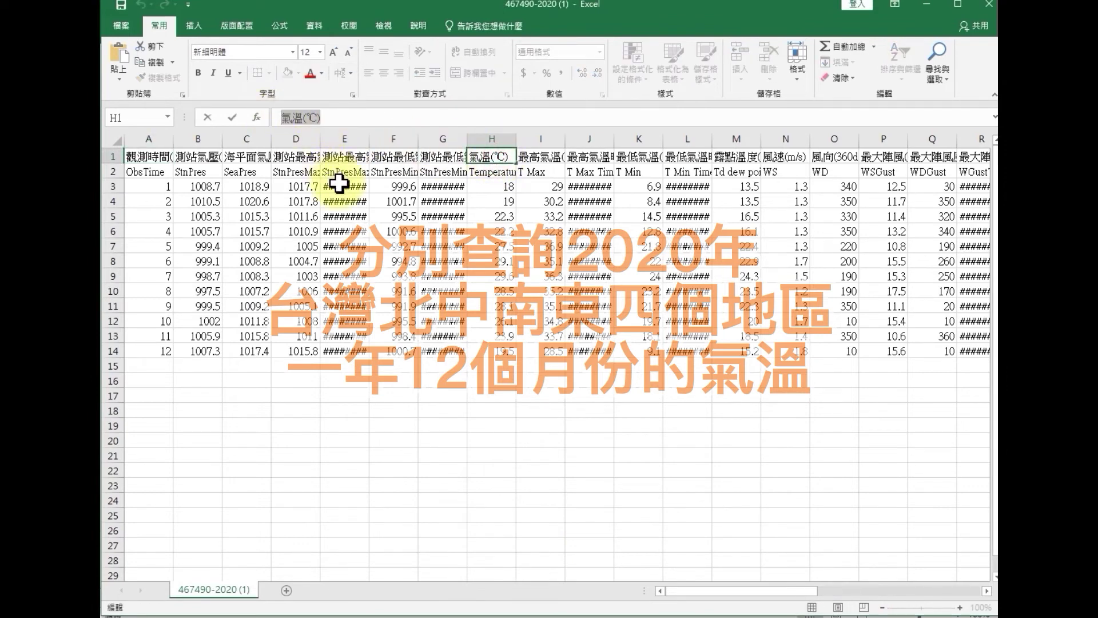
type("中部")
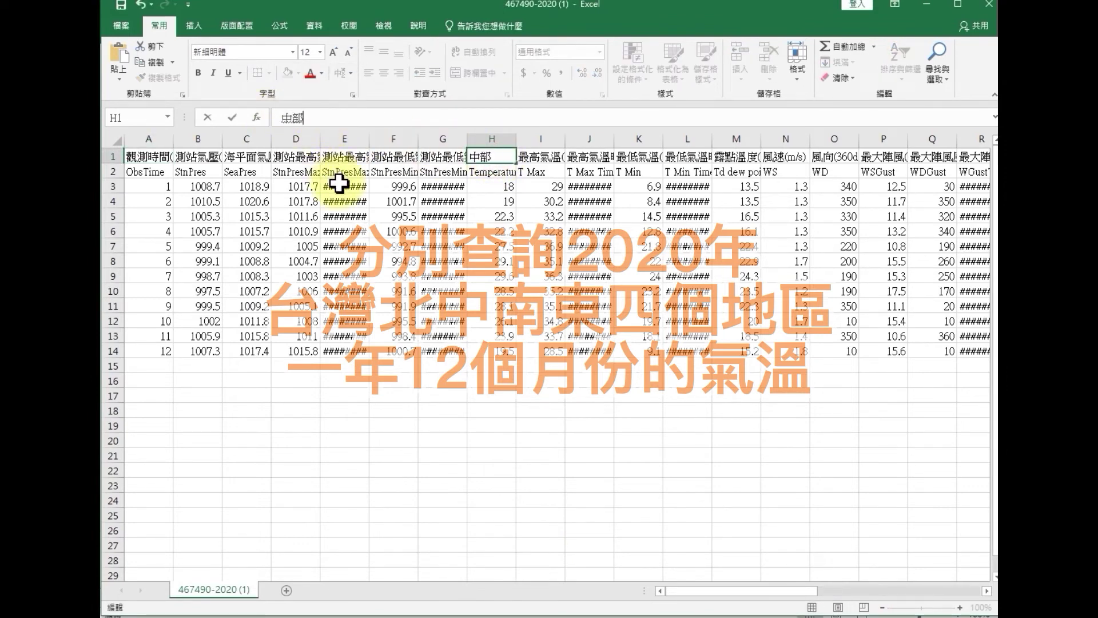
type("台中")
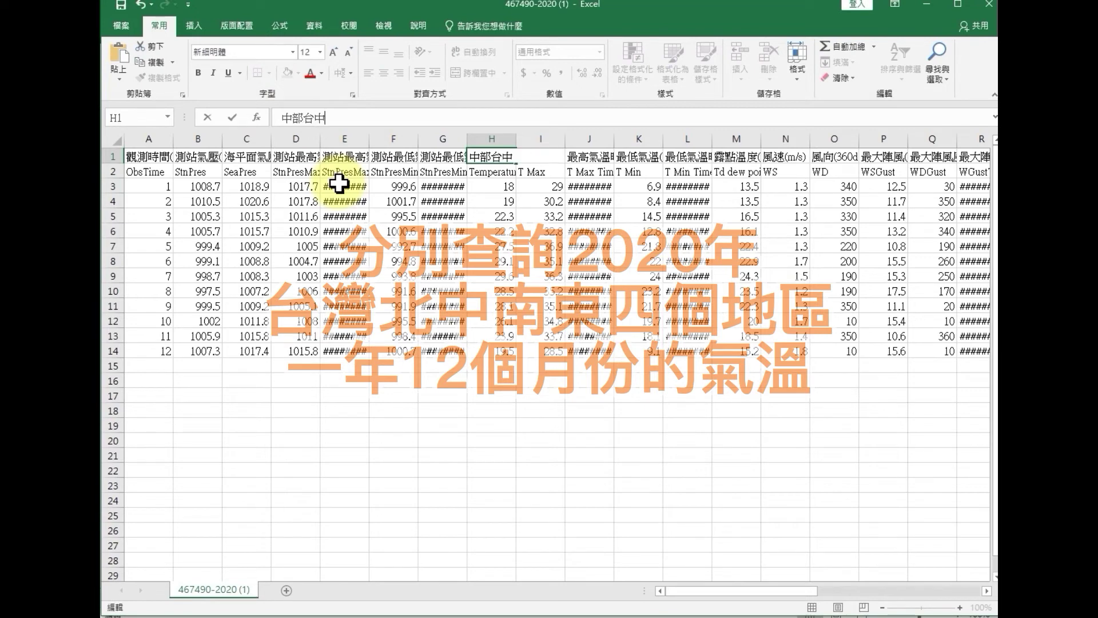
key("Return")
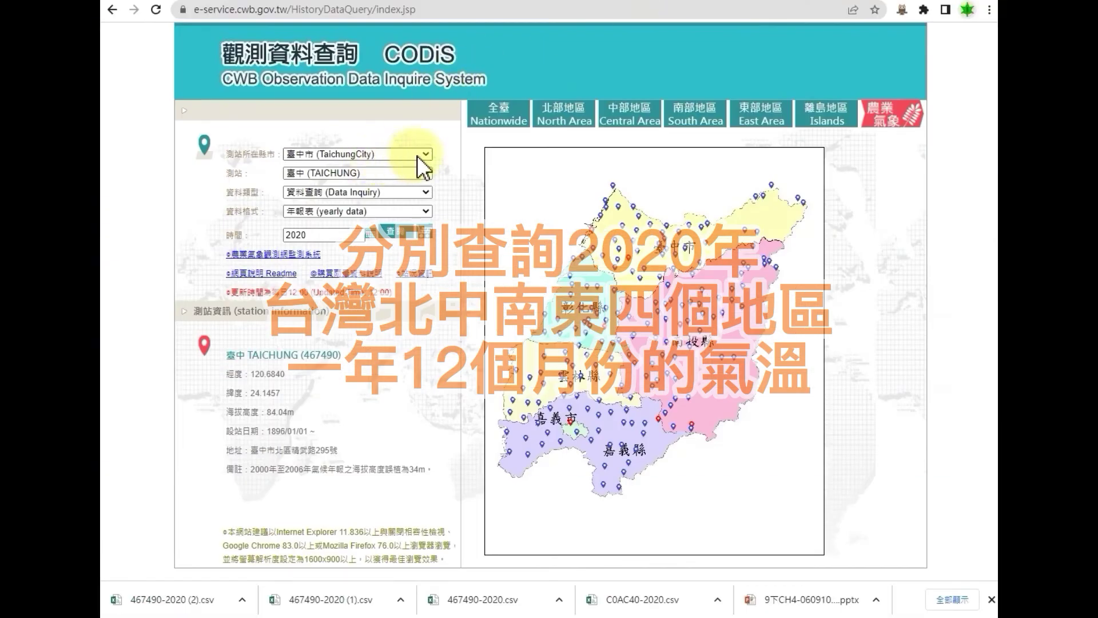
- Select the 墾丁 (Kenting) station in Pingtung County on the weather query site and query its 2020 yearly report
left_click(425, 153)
scroll(367, 337, "down", 1)
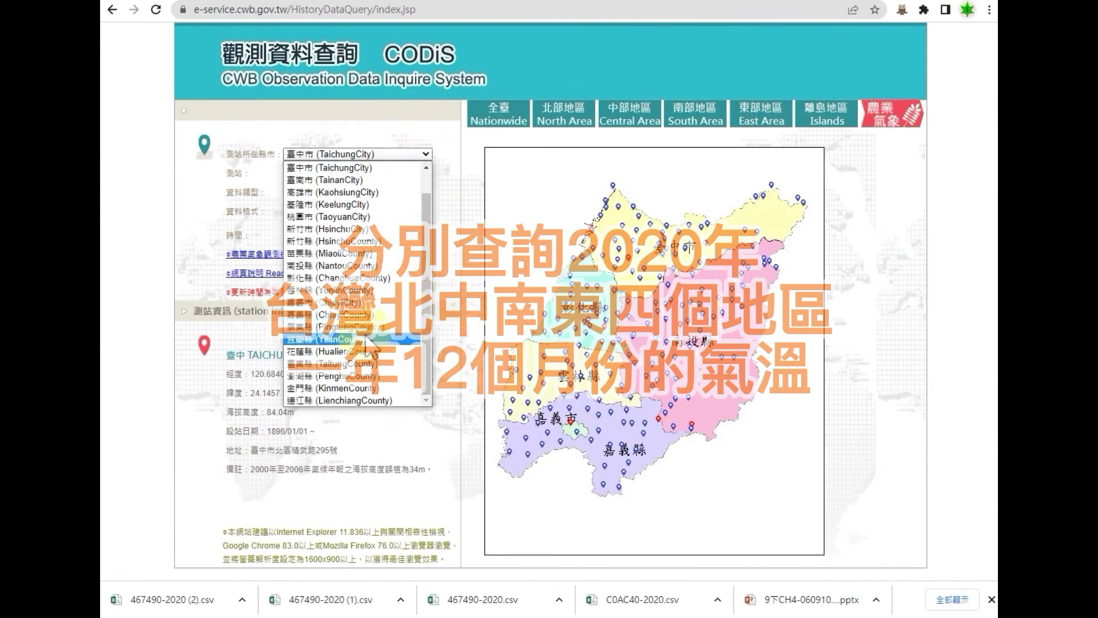
left_click(355, 327)
left_click(426, 173)
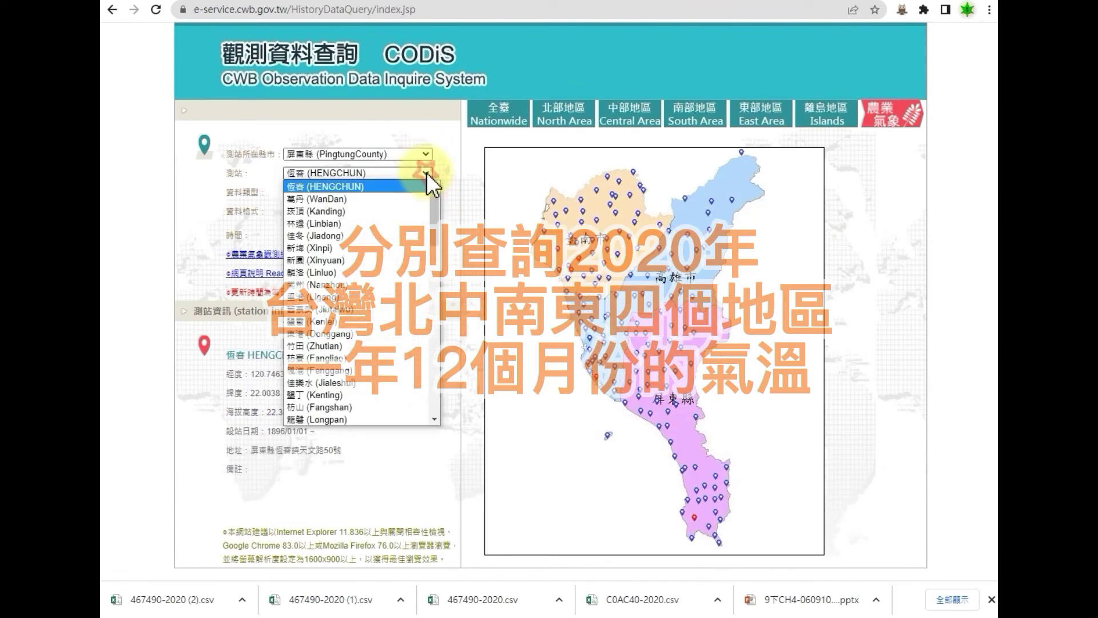
left_click(386, 394)
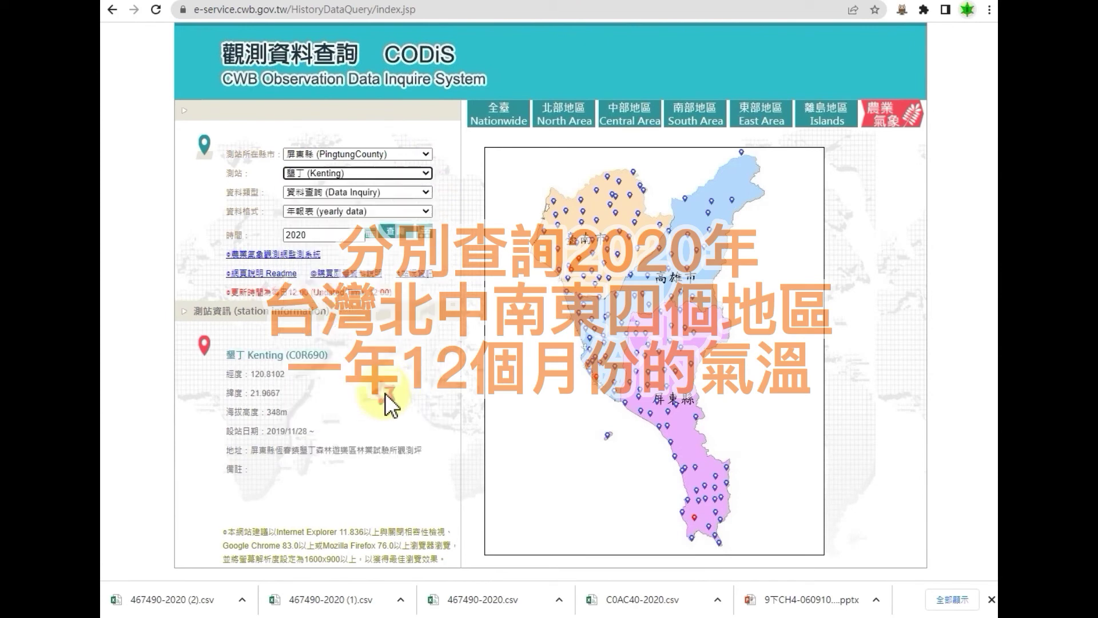
left_click(394, 232)
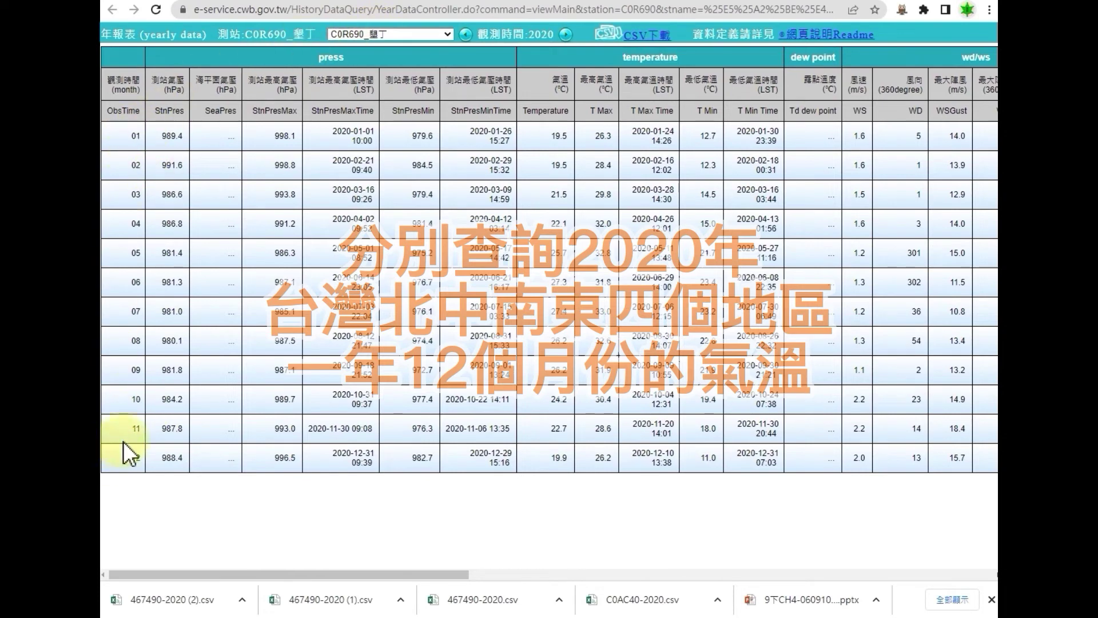
- Download the Kenting station's 2020 yearly report as a CSV and open C0R690-2020.csv in Excel
left_click(645, 37)
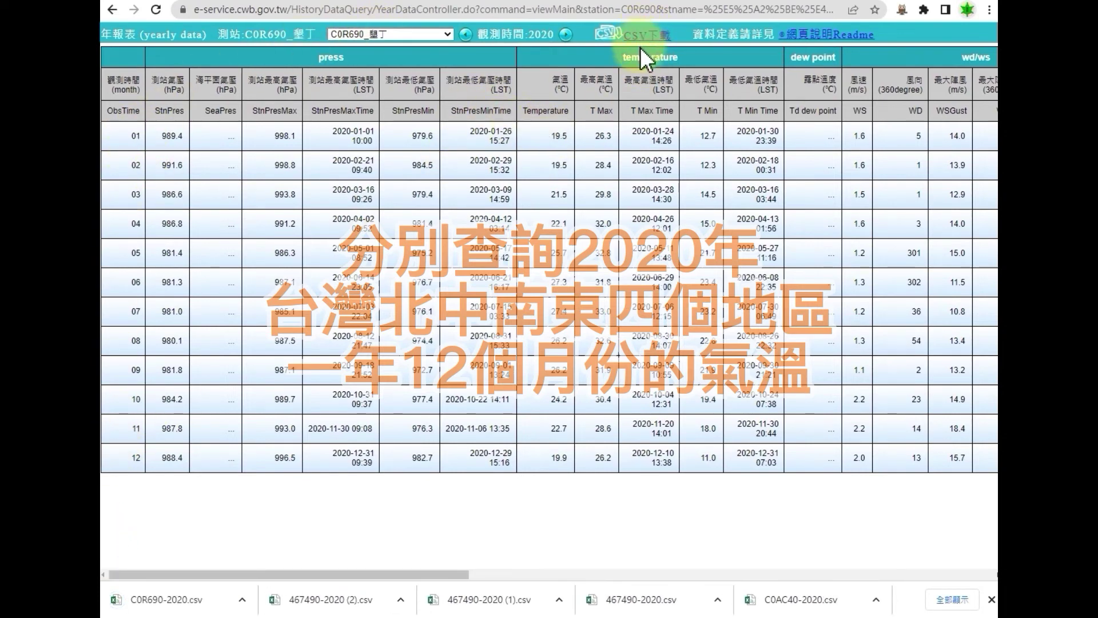
left_click(241, 601)
left_click(276, 513)
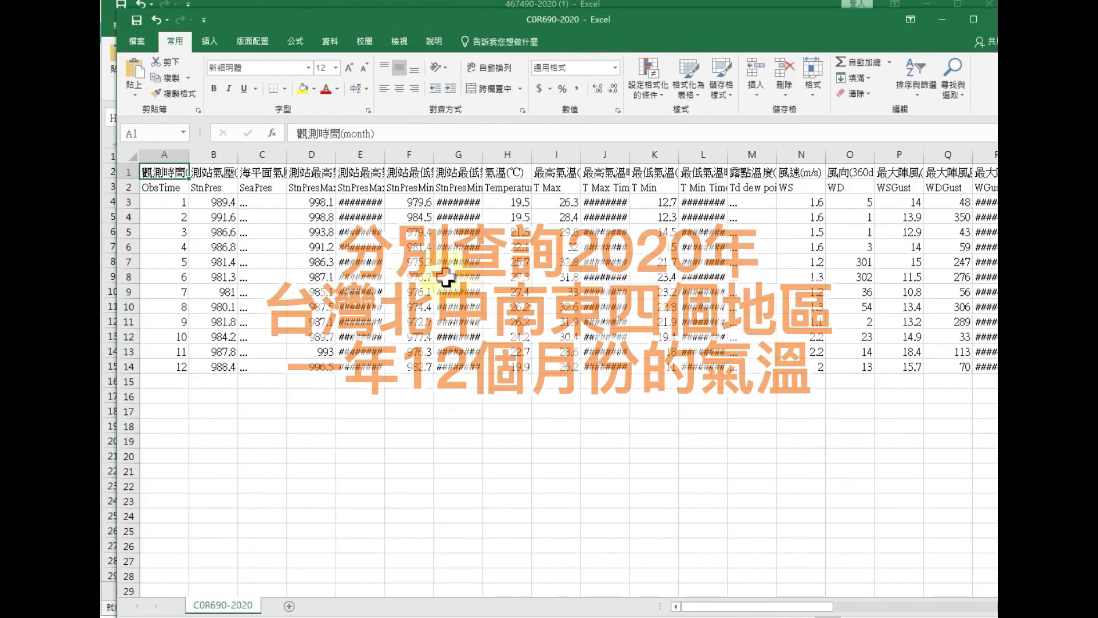
- Replace the temperature header in H1 of C0R690-2020 with 南部墾丁
left_click(509, 172)
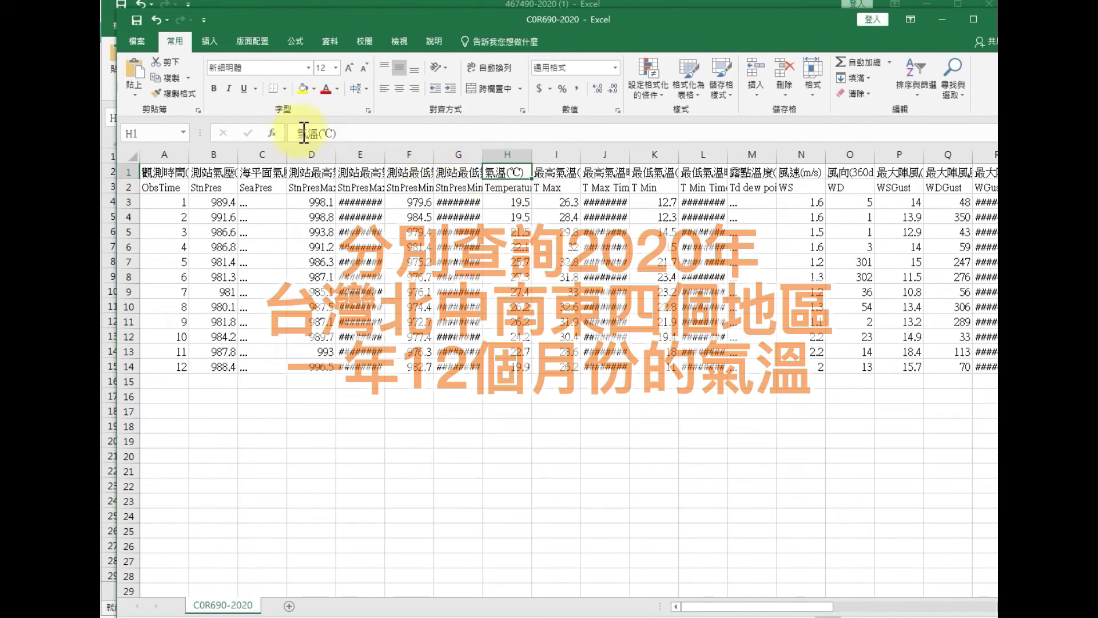
left_click_drag(296, 134, 338, 133)
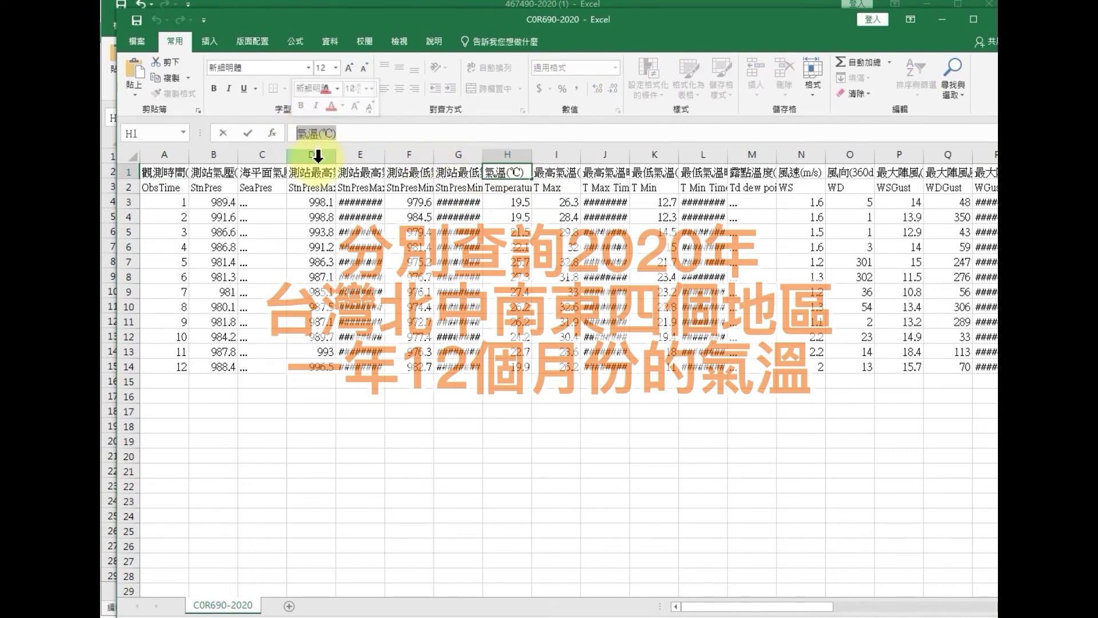
type("南部")
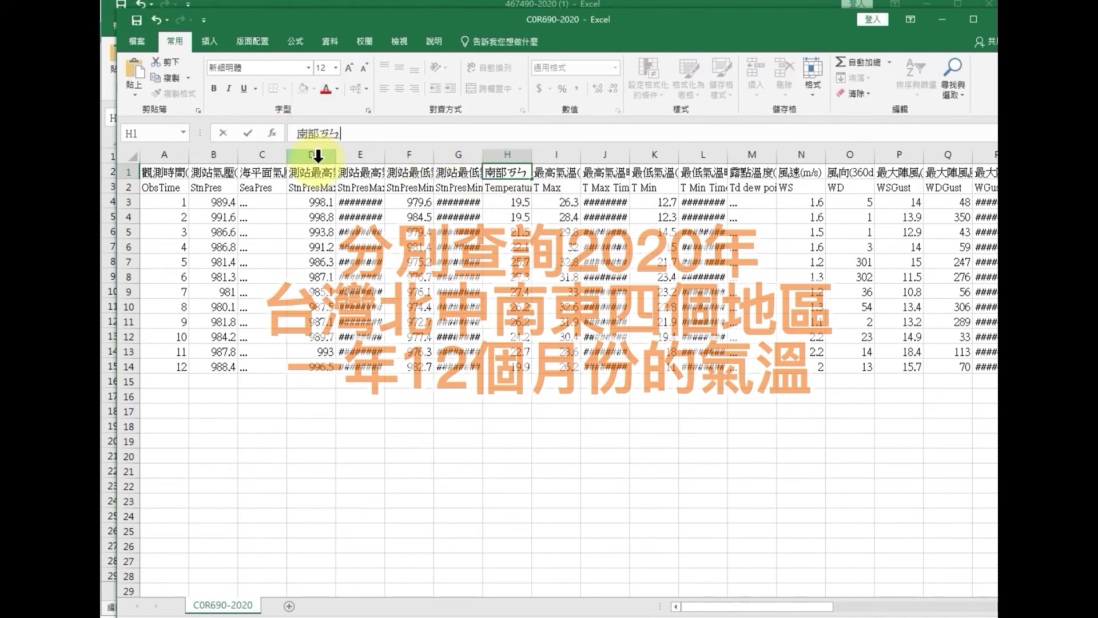
type("墾丁")
key("Return")
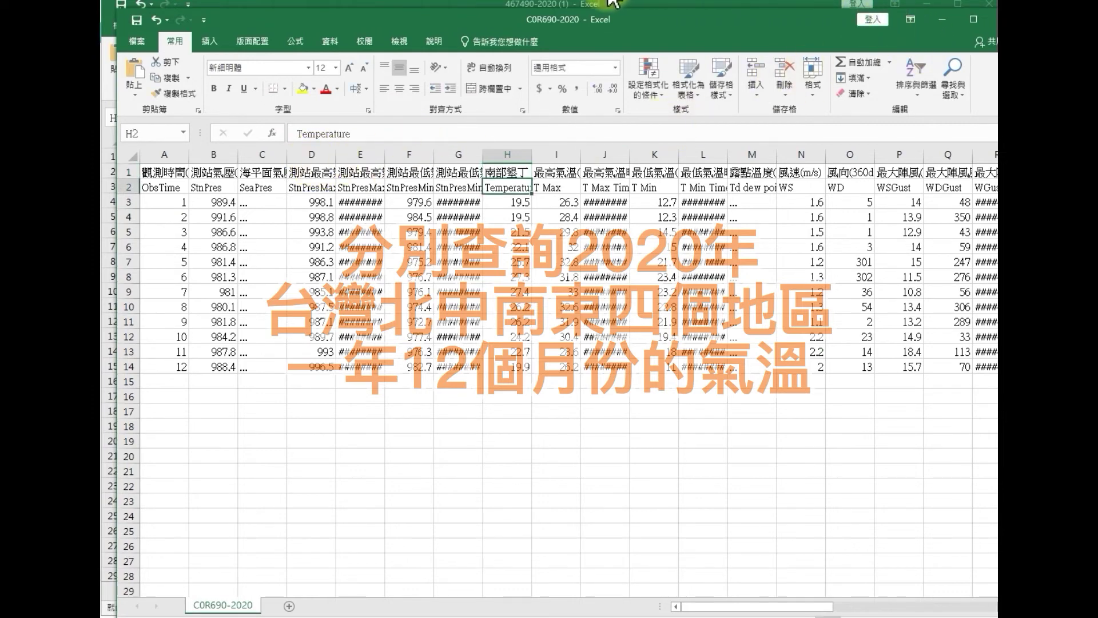
- Switch to the weather query site, select the 靜浦 (Jingpu) station in Hualien County and query its 2020 yearly report
key("alt+Tab")
left_click(424, 153)
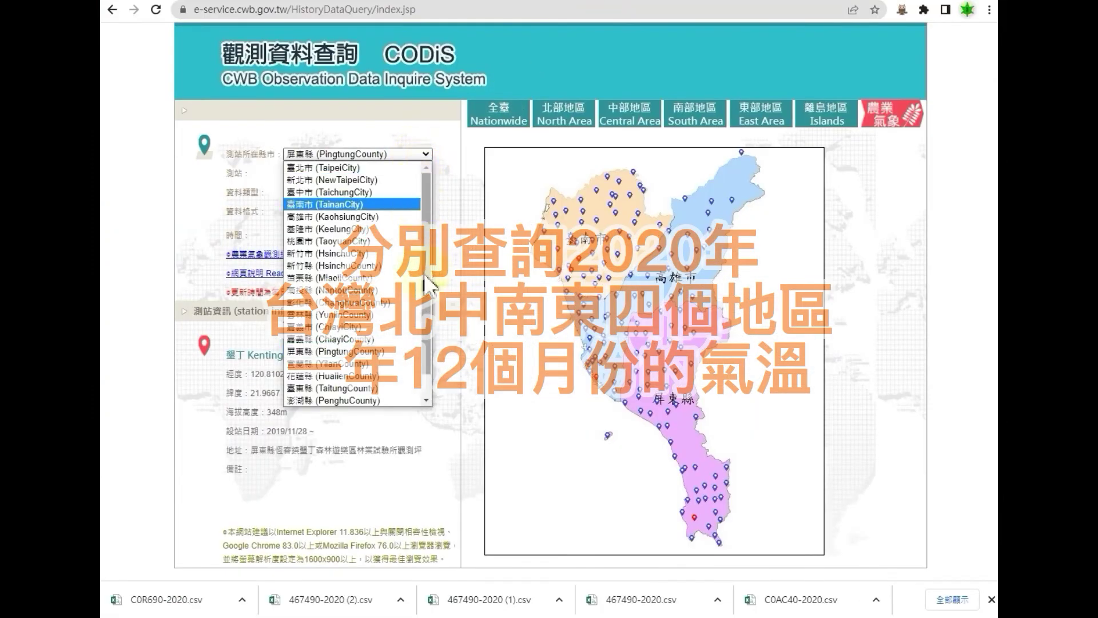
left_click(369, 377)
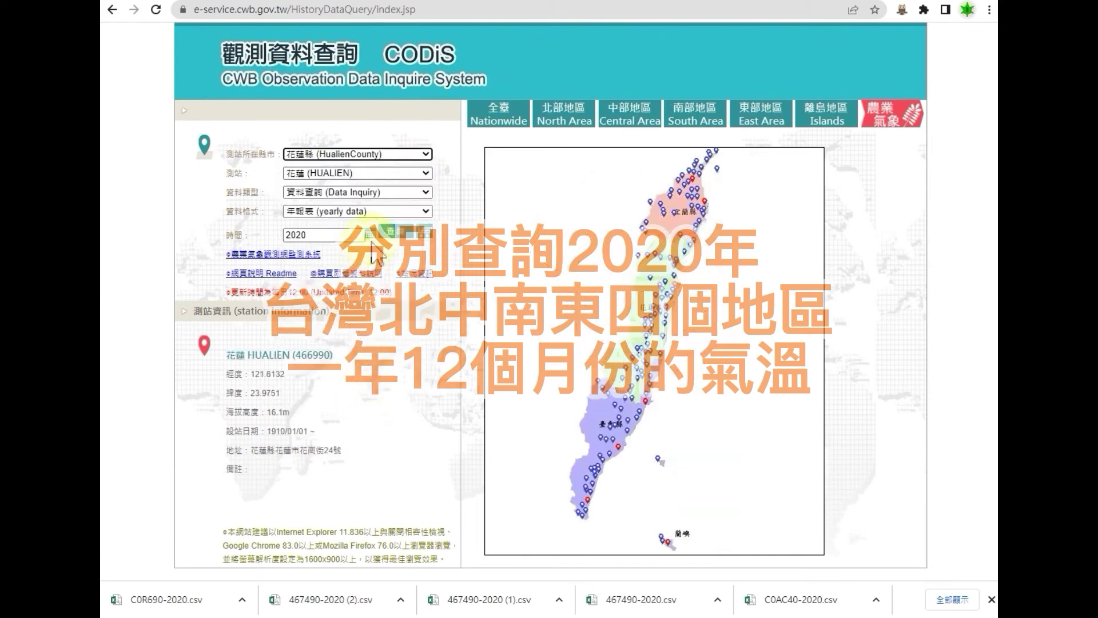
left_click(424, 173)
scroll(427, 195, "down", 5)
left_click(404, 186)
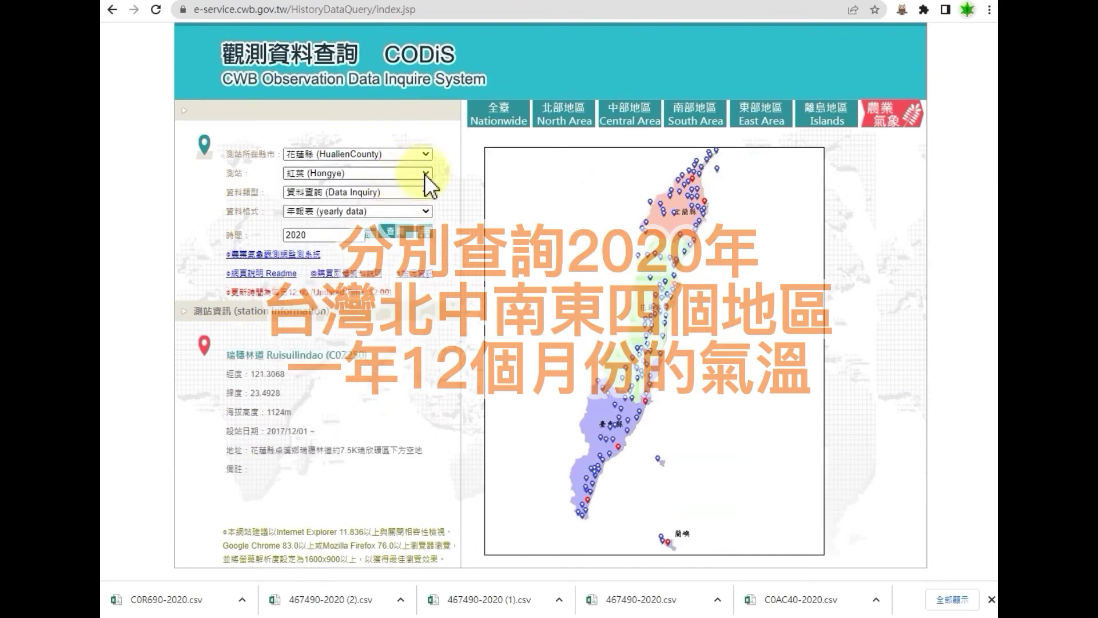
left_click(424, 173)
scroll(430, 345, "down", 5)
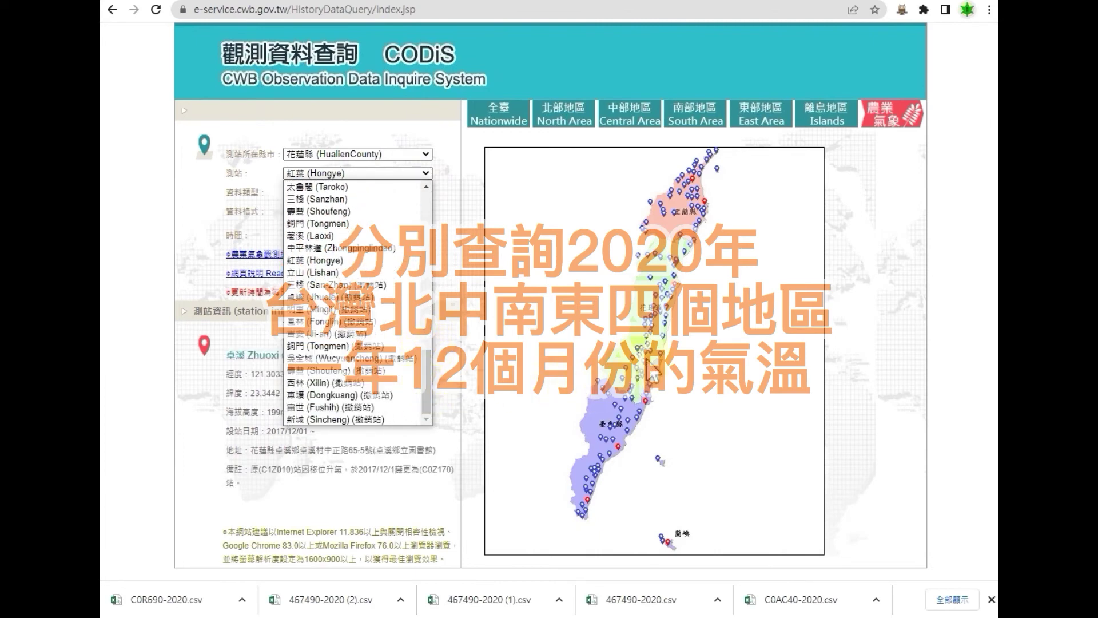
left_click(409, 216)
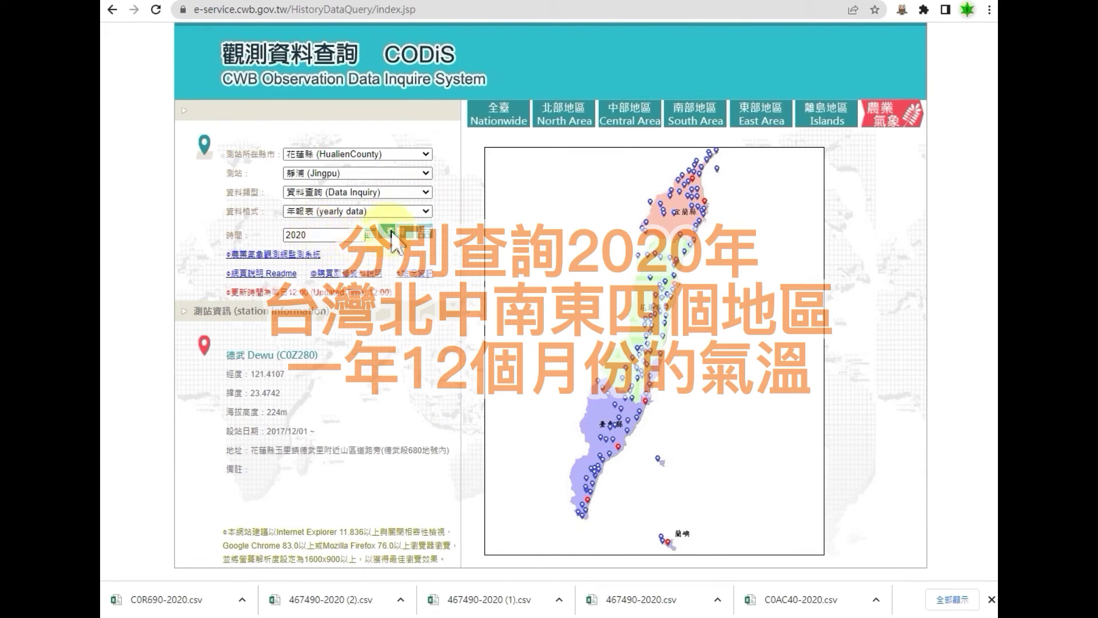
left_click(393, 235)
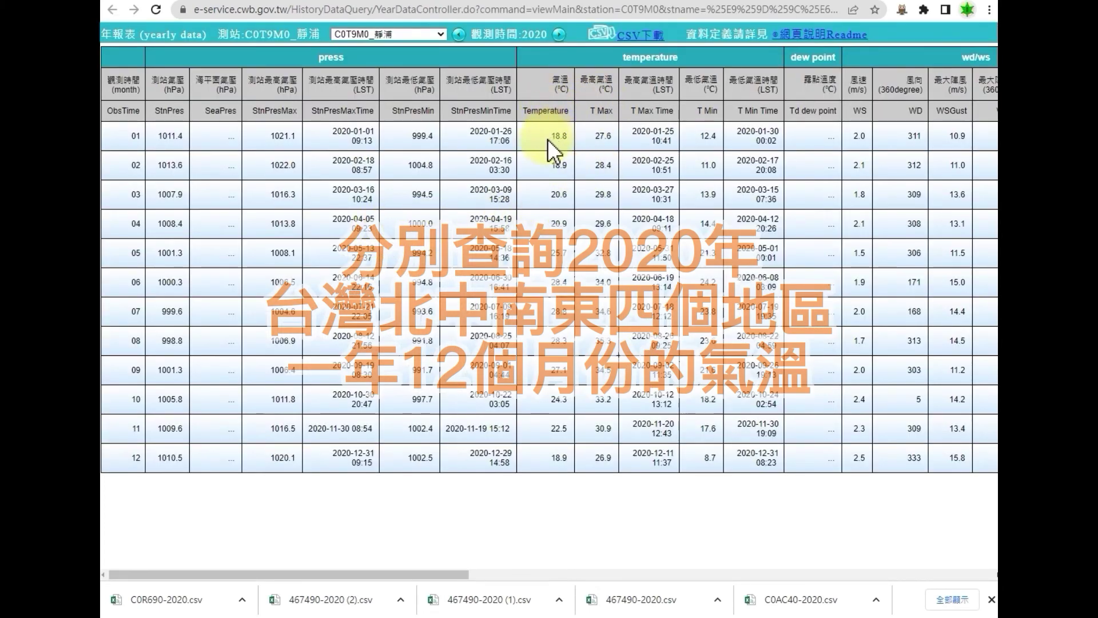
- Download the Jingpu station's 2020 yearly report as a CSV and open C0T9M0-2020.csv in Excel
left_click(642, 35)
left_click(249, 598)
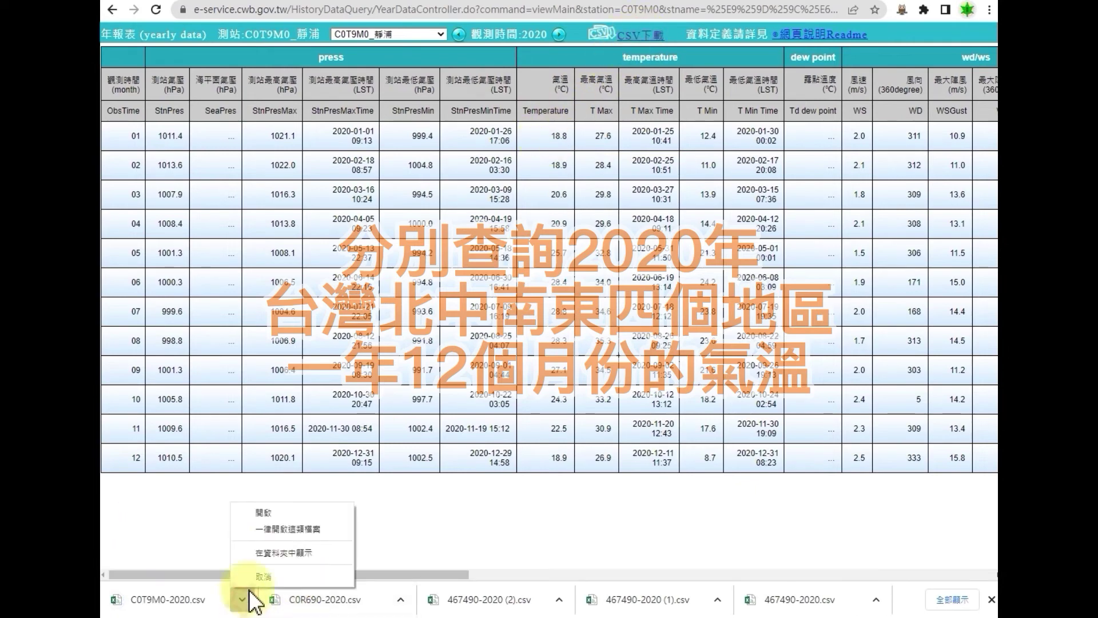
left_click(264, 514)
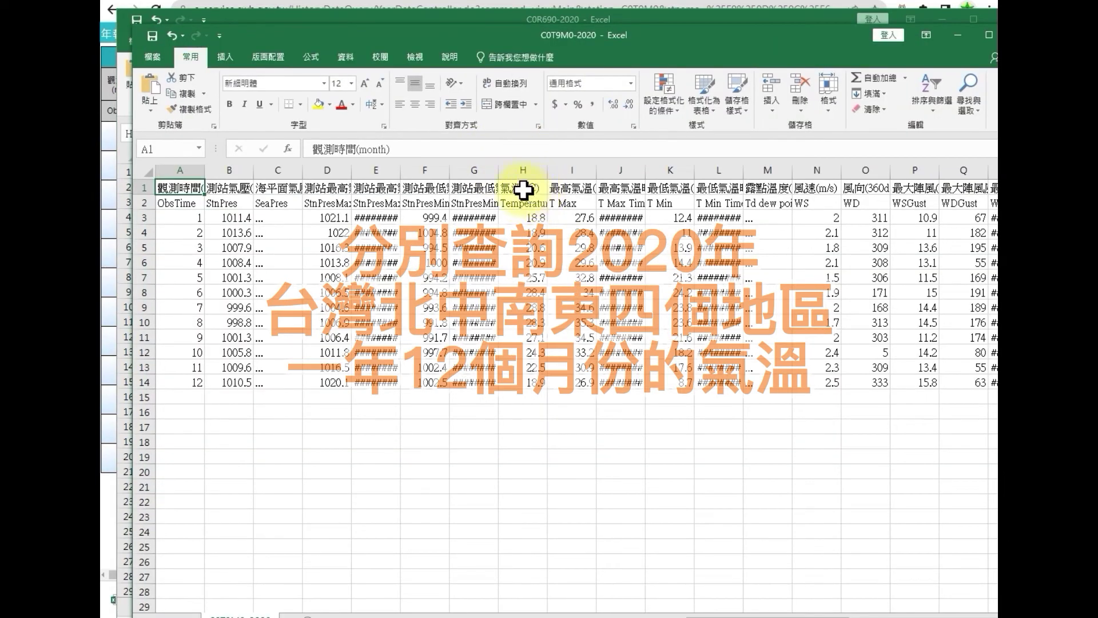
- Replace the temperature header in H1 of C0T9M0-2020 with 東部靜浦
left_click(523, 189)
type("東部靜浦")
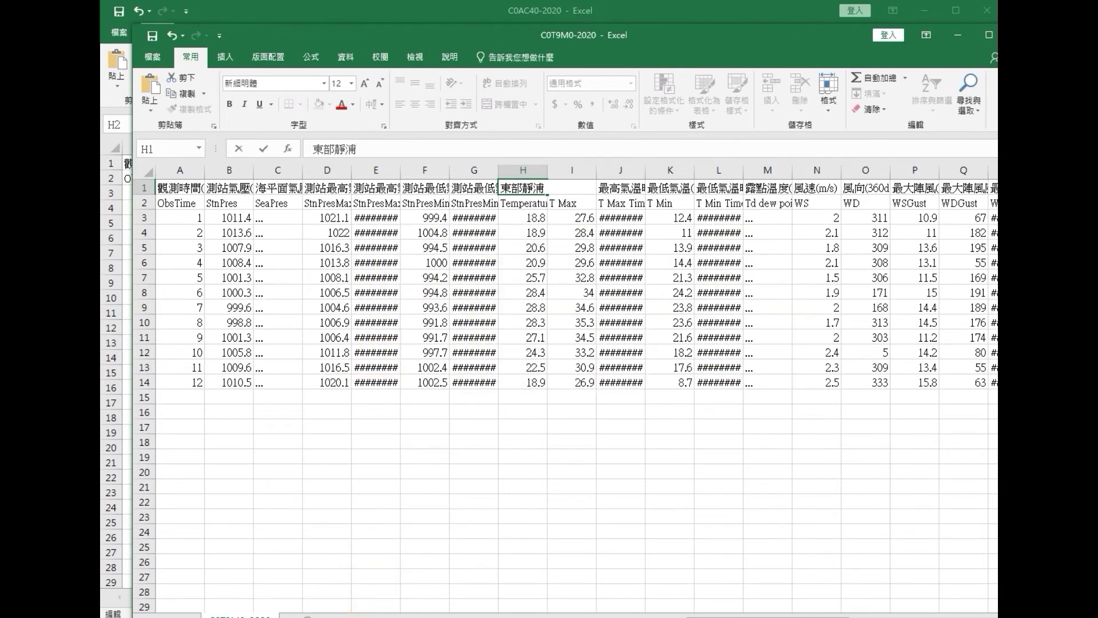
mouse_move(338, 616)
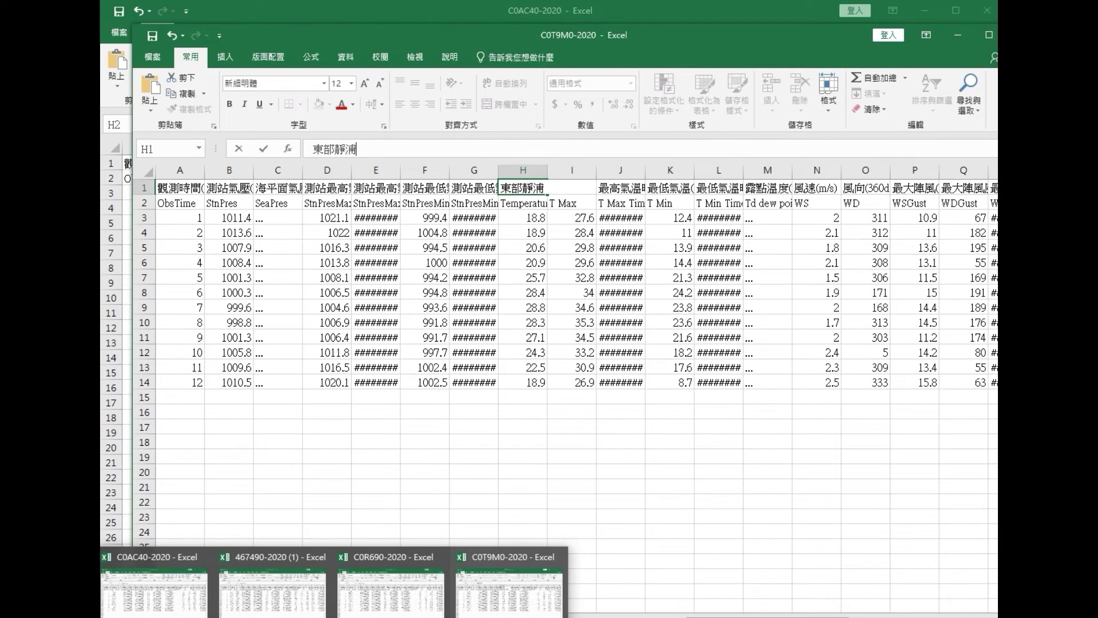
left_click(589, 547)
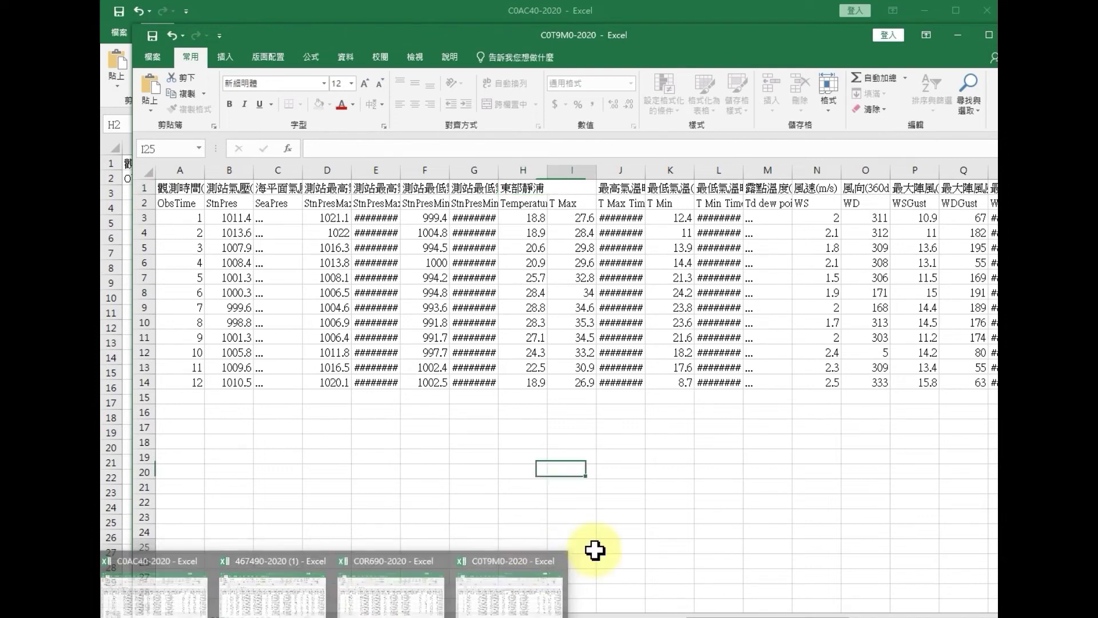
- Switch to the browser and create a blank Google Sheets spreadsheet in a new tab
key("alt+Tab")
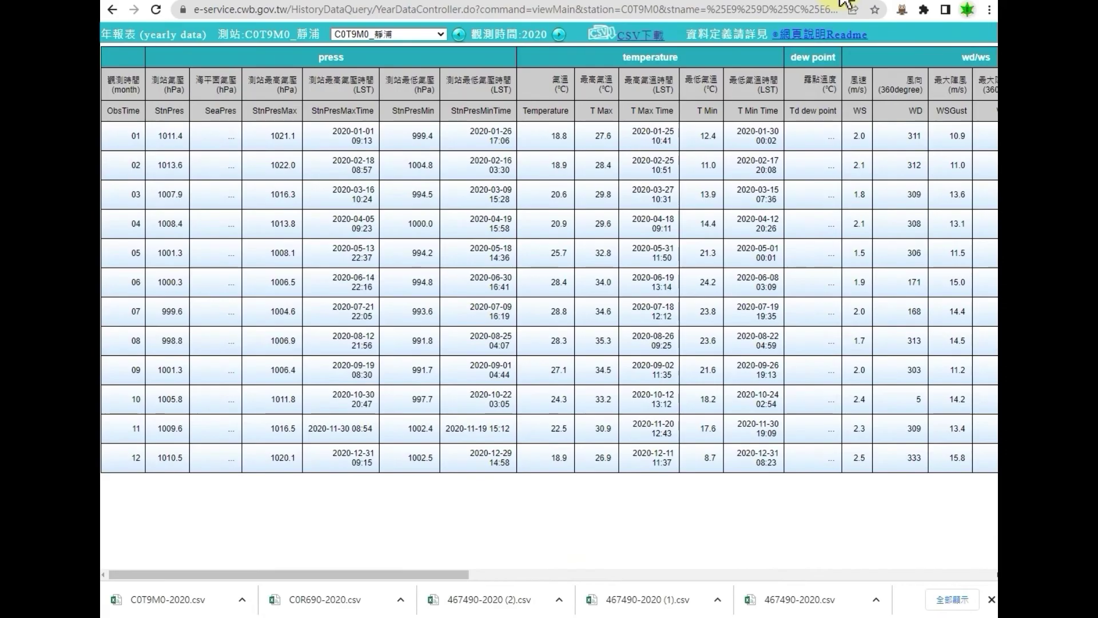
key("ctrl+t")
left_click(948, 43)
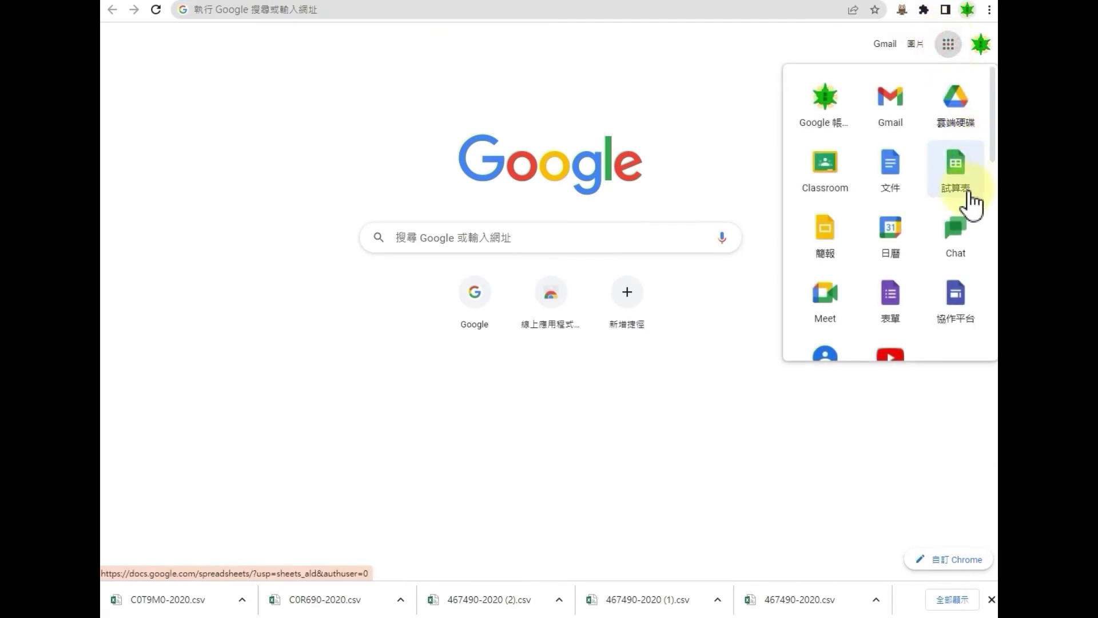
left_click(956, 172)
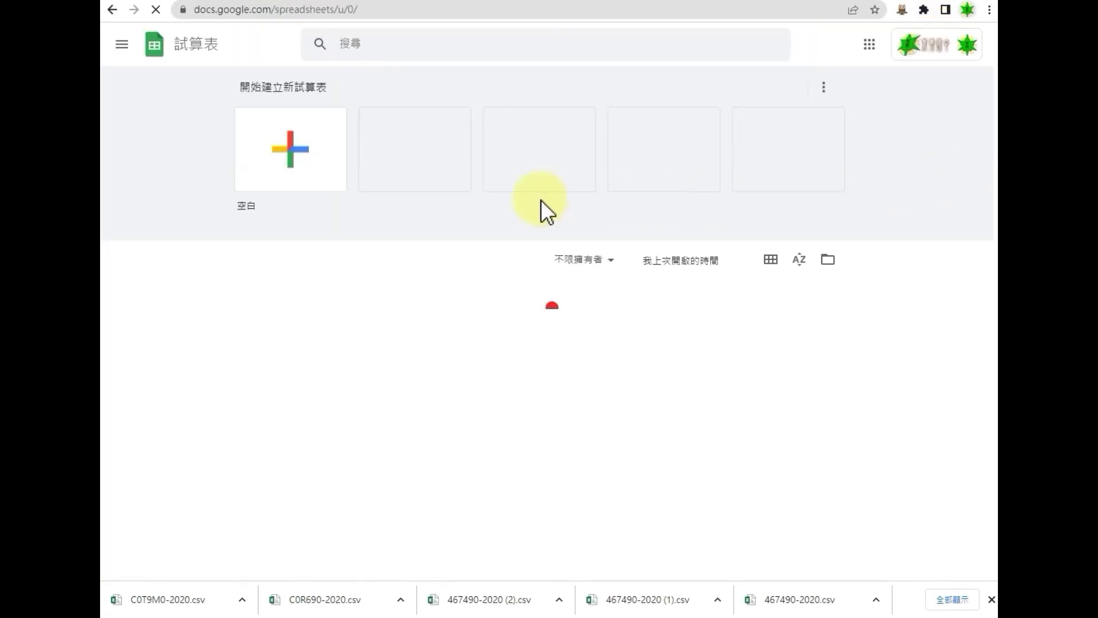
left_click(306, 165)
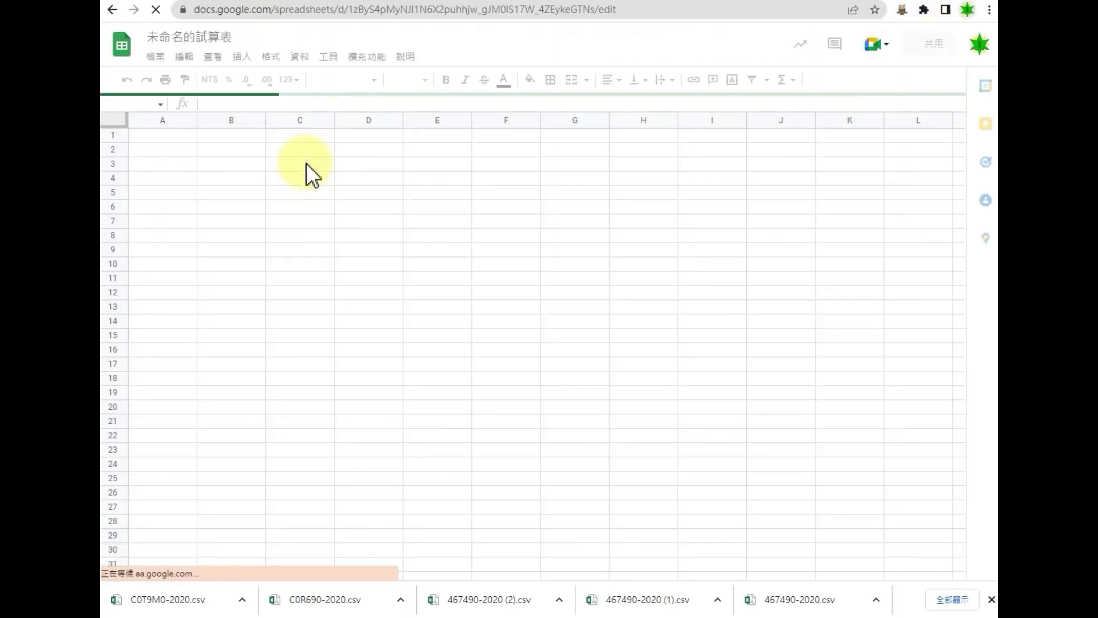
- Rename the new spreadsheet as 台灣地區2020年地區年度氣溫變化表
left_click(218, 38)
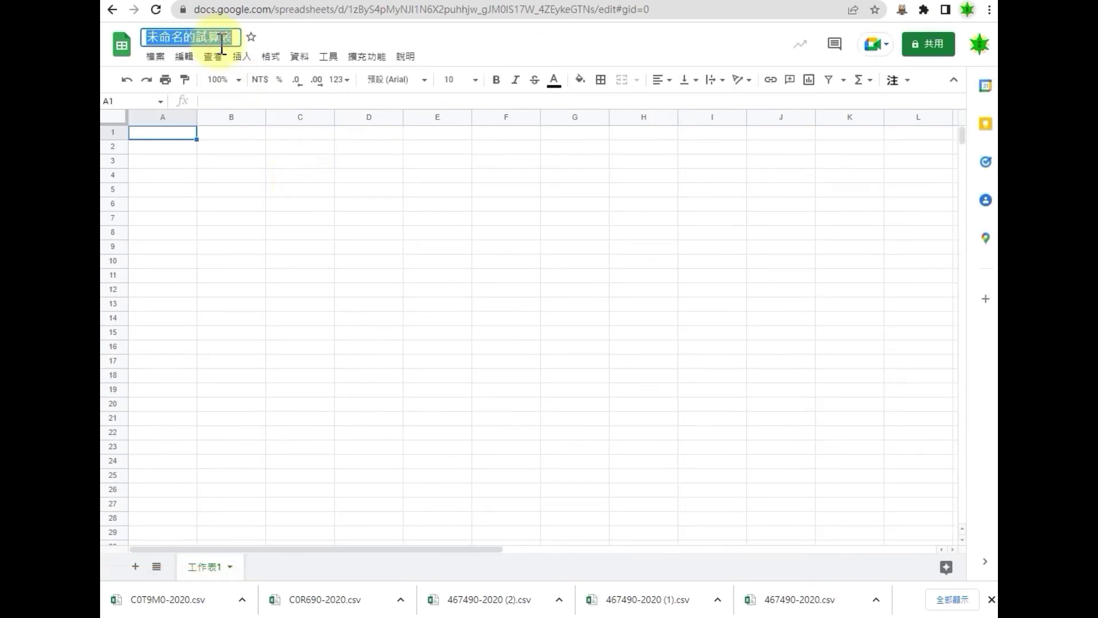
type("台灣")
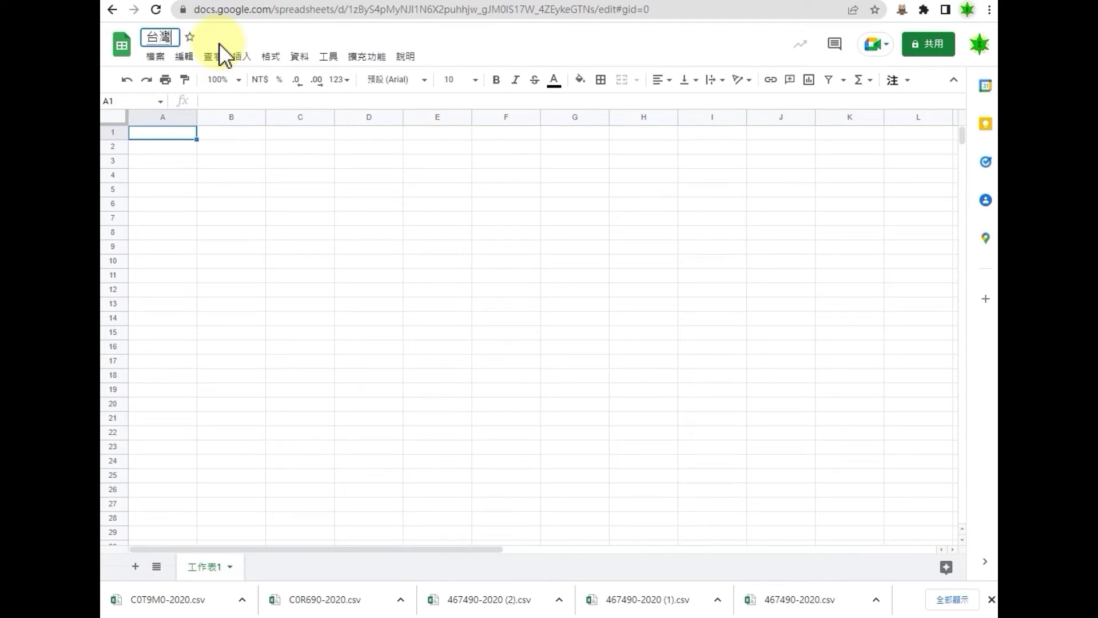
type("第ㄑㄩ")
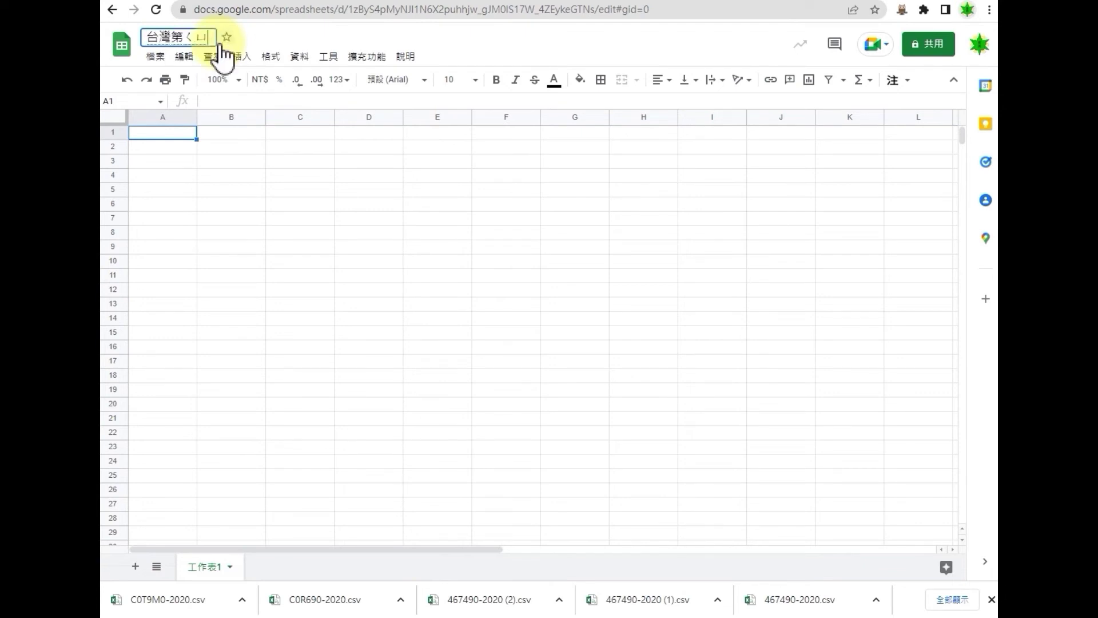
key("space")
type("2020")
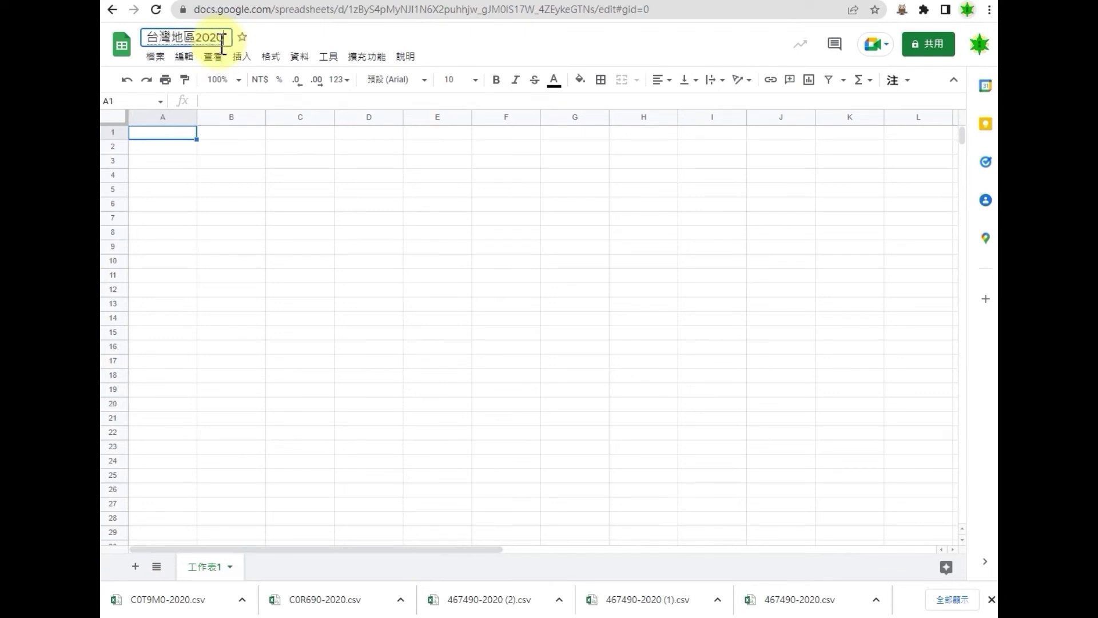
type("ㄋㄧㄢˊ")
type("ㄉㄧˋ")
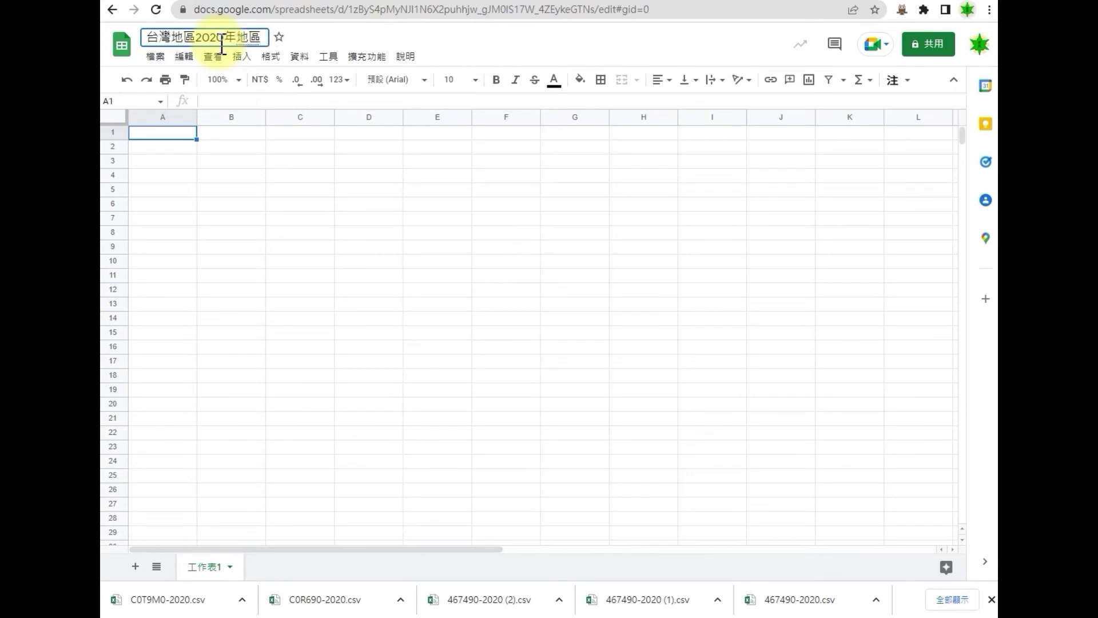
type("ㄋㄧㄢˊㄉㄨ")
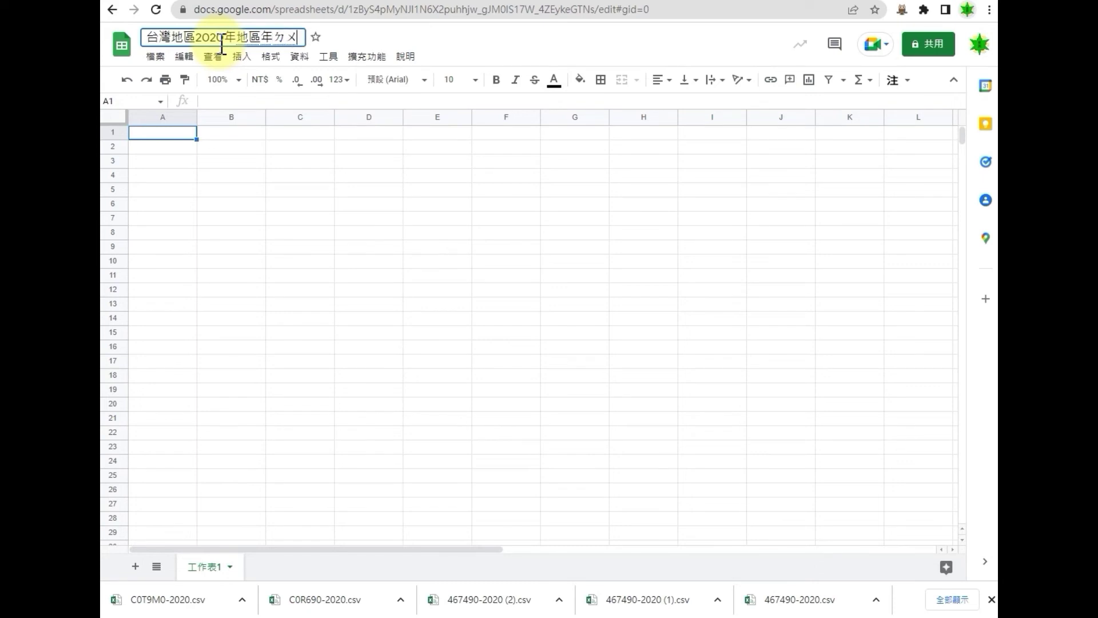
type("ˋㄑㄧˋㄨㄣ ㄅ")
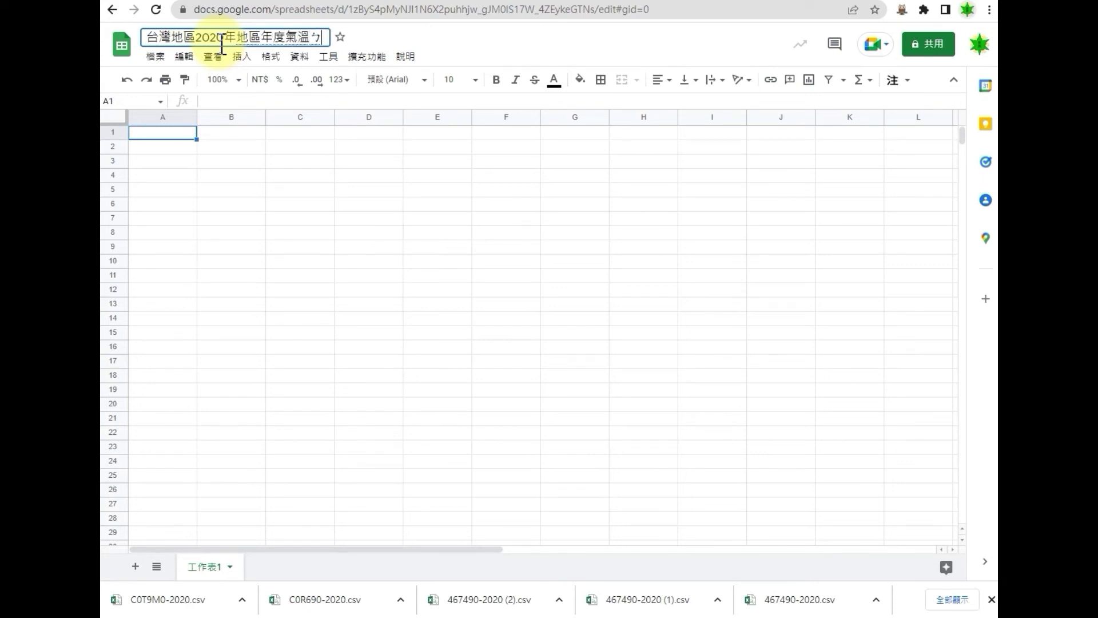
type("ㄧㄢˋㄏㄨㄚˋ")
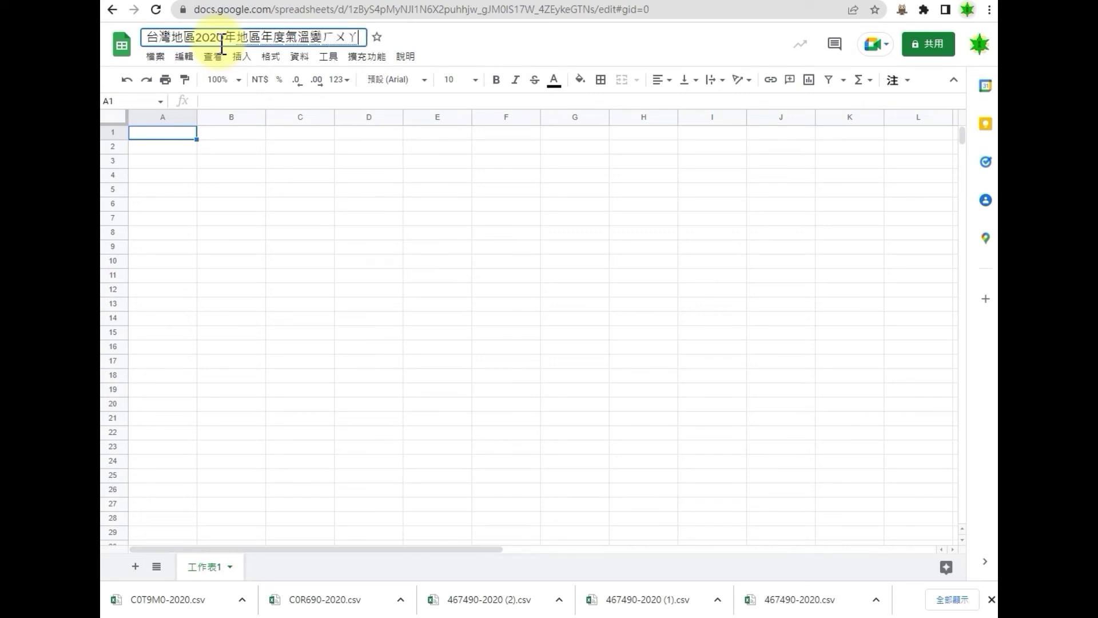
type("ㄅㄧㄠˇ")
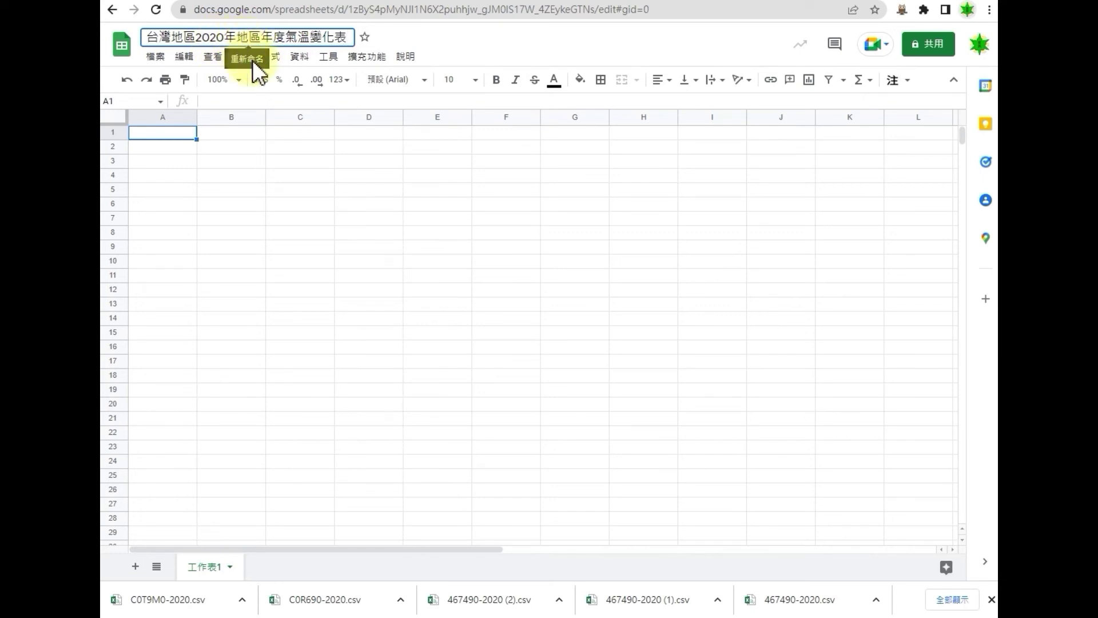
left_click(174, 135)
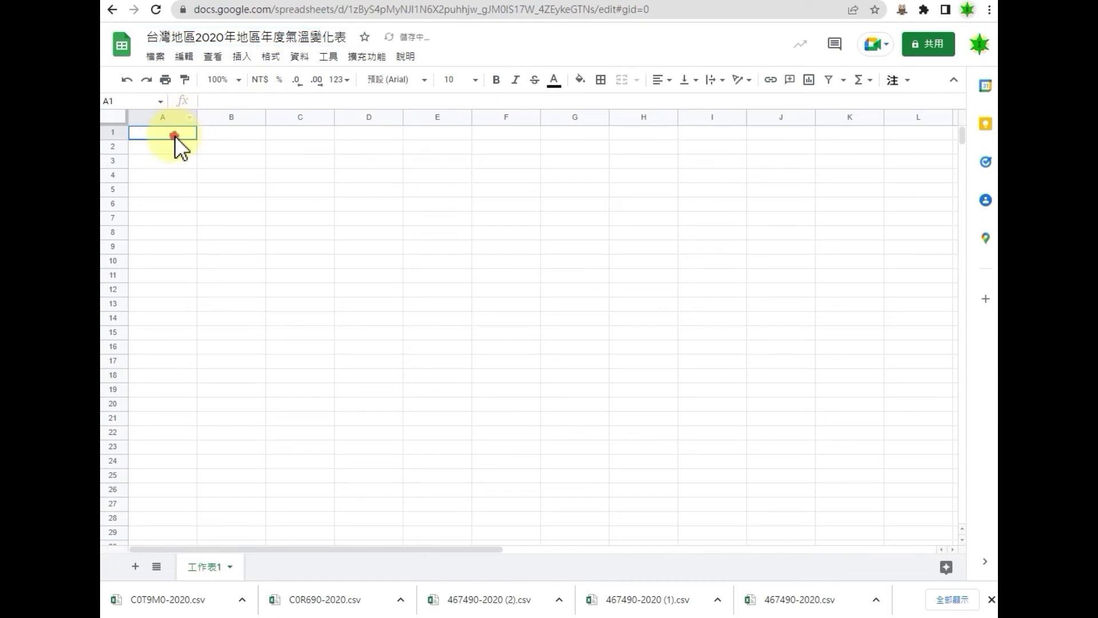
- Switch to the C0AC40-2020 workbook in Excel and copy the range A1:H14
mouse_move(307, 601)
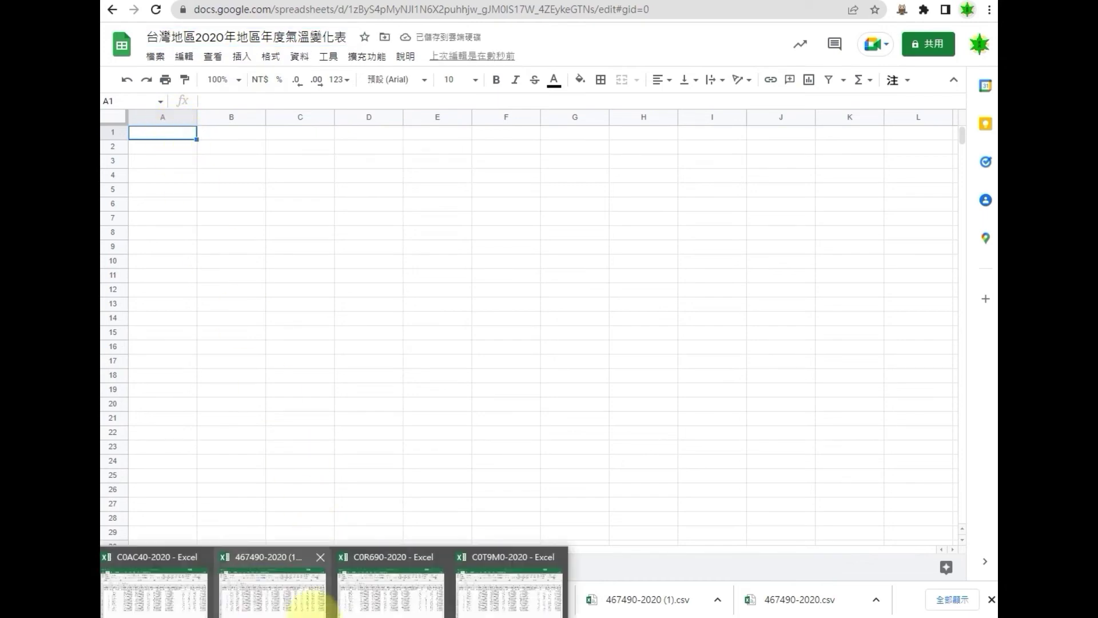
left_click(154, 583)
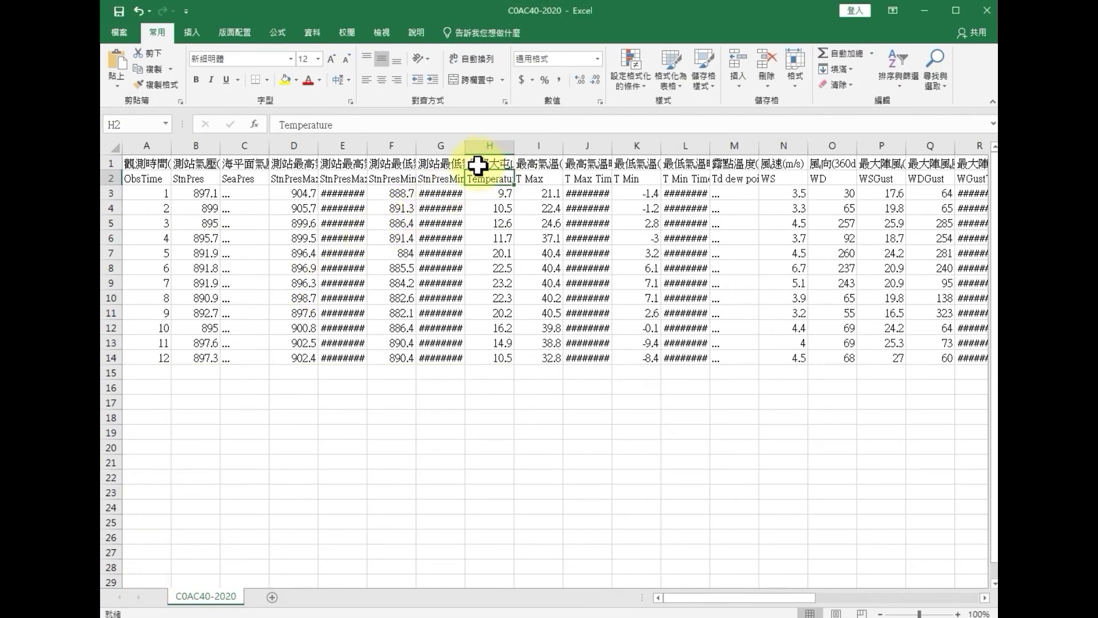
left_click(140, 165)
left_click_drag(141, 165, 492, 360)
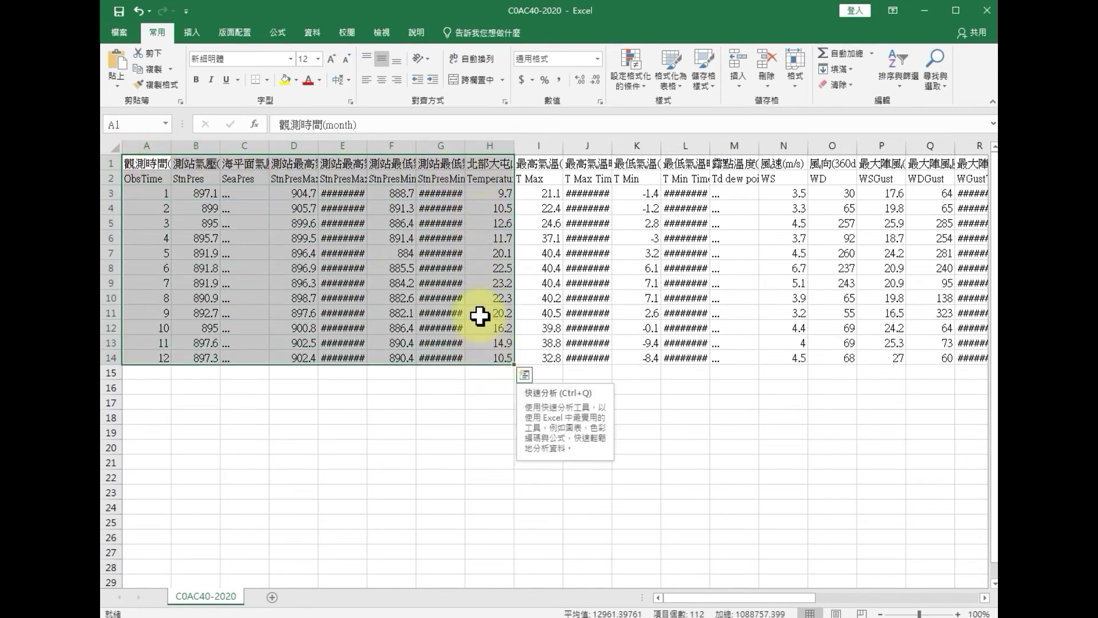
right_click(453, 270)
left_click(503, 301)
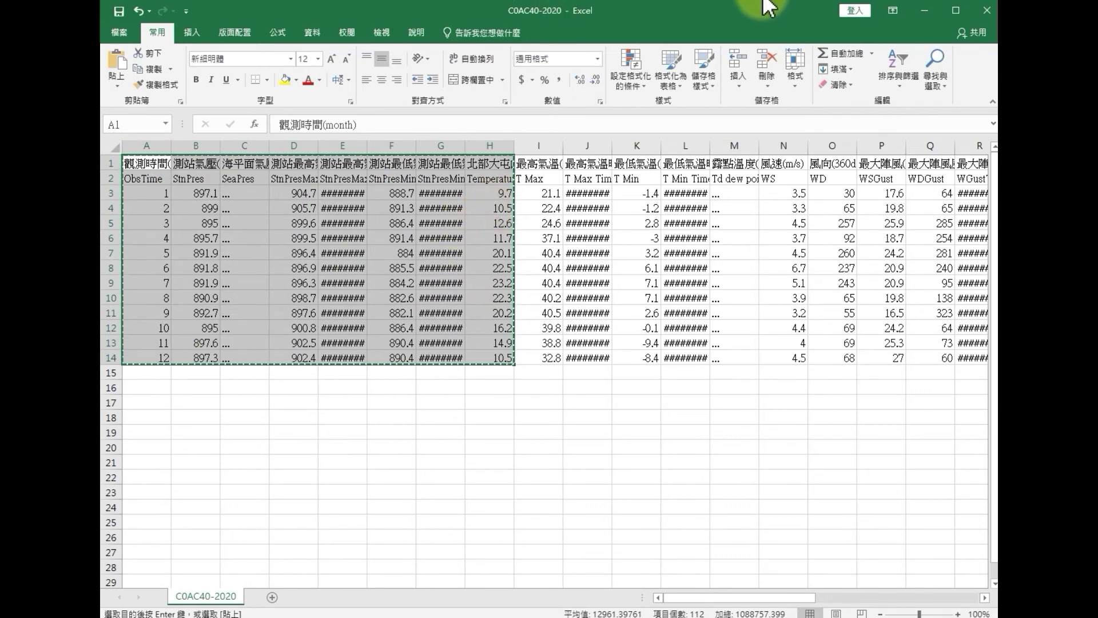
- Switch to the Google Sheets spreadsheet and paste the copied northern station data at A1
left_click(924, 10)
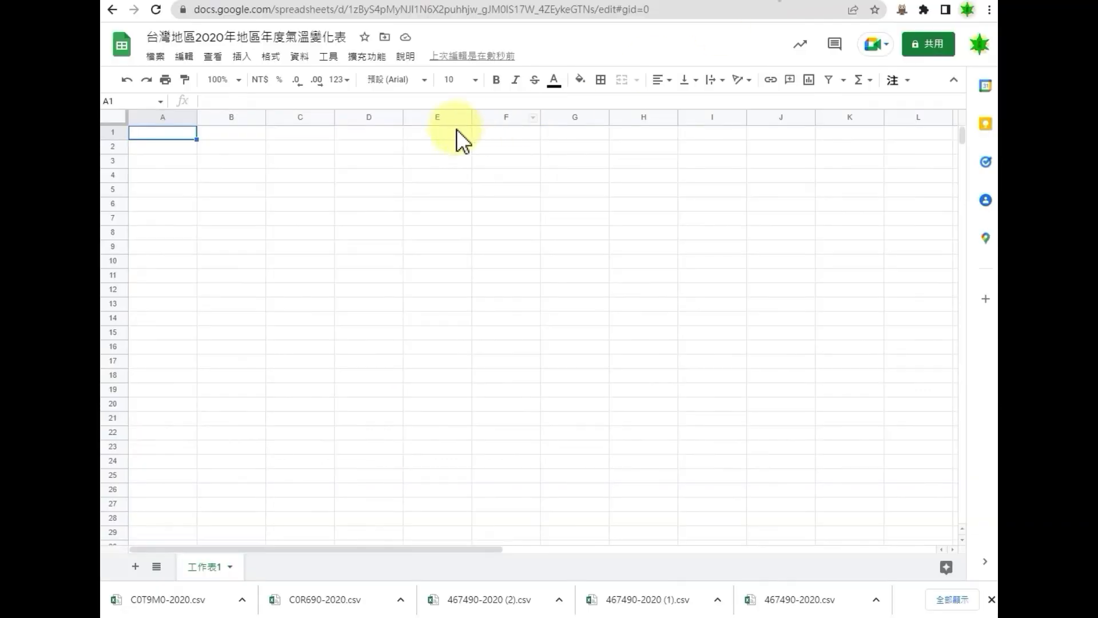
right_click(156, 136)
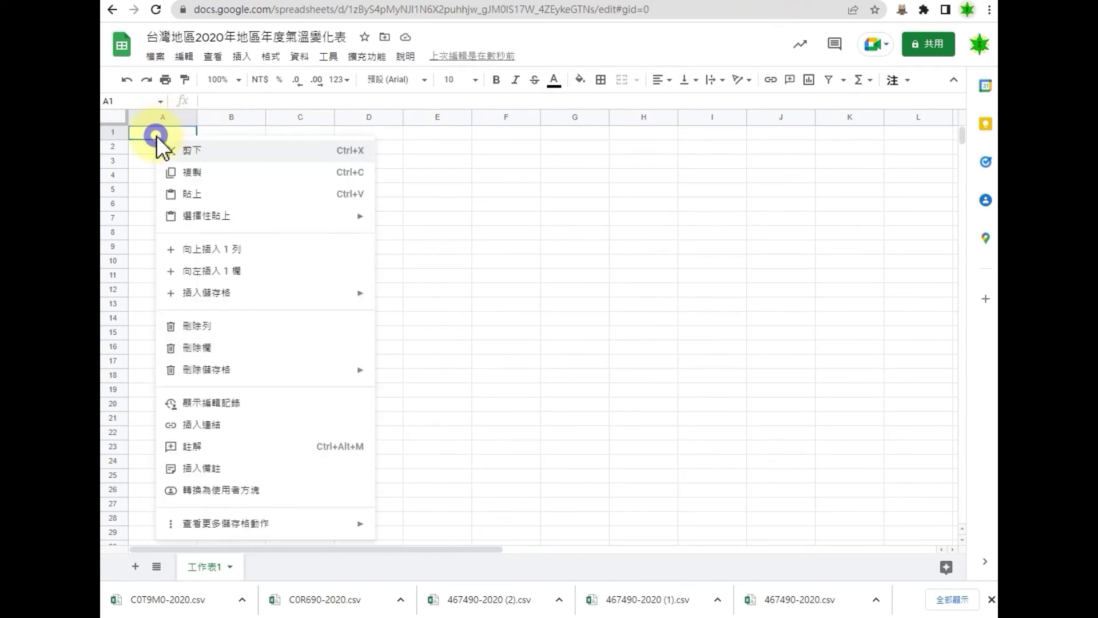
left_click(189, 197)
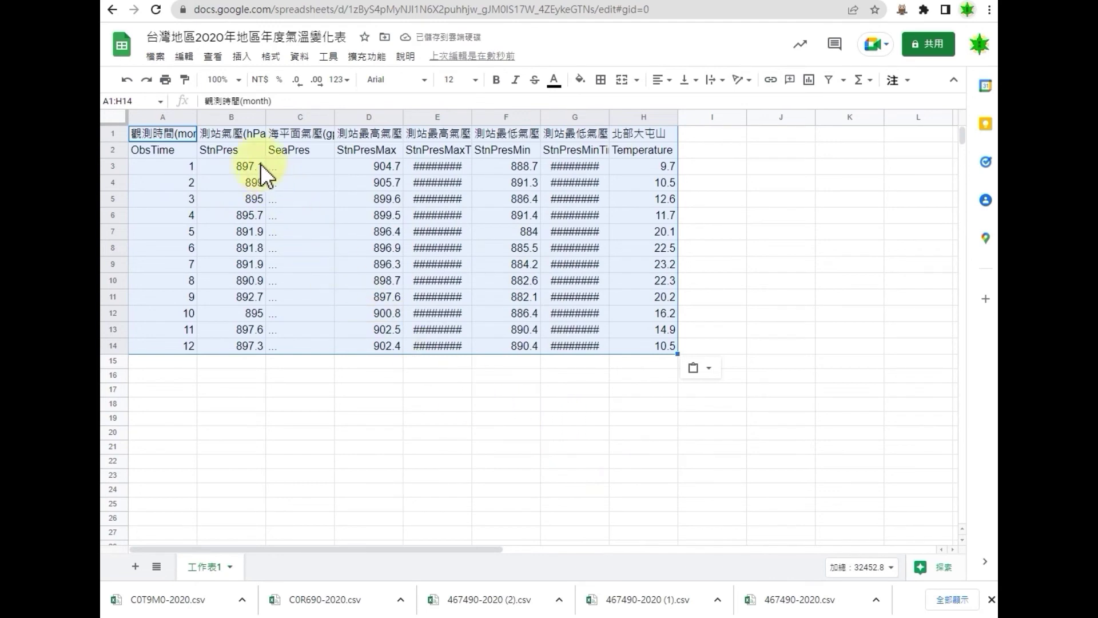
- Delete columns B through G so only the month and 北部大屯山 temperature columns are kept
left_click_drag(233, 116, 553, 116)
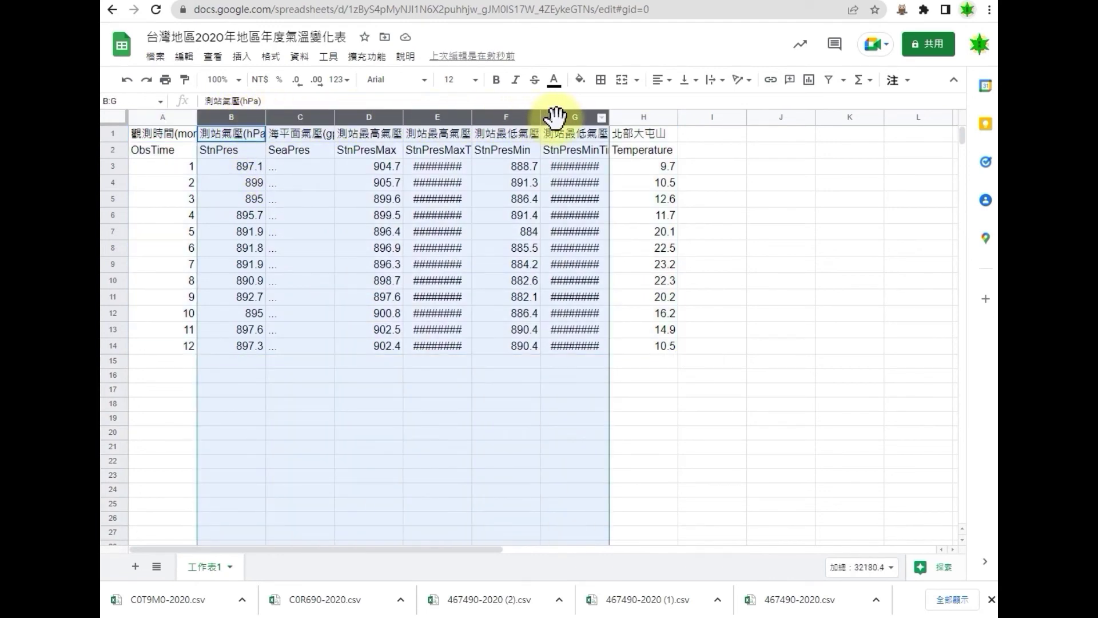
right_click(554, 117)
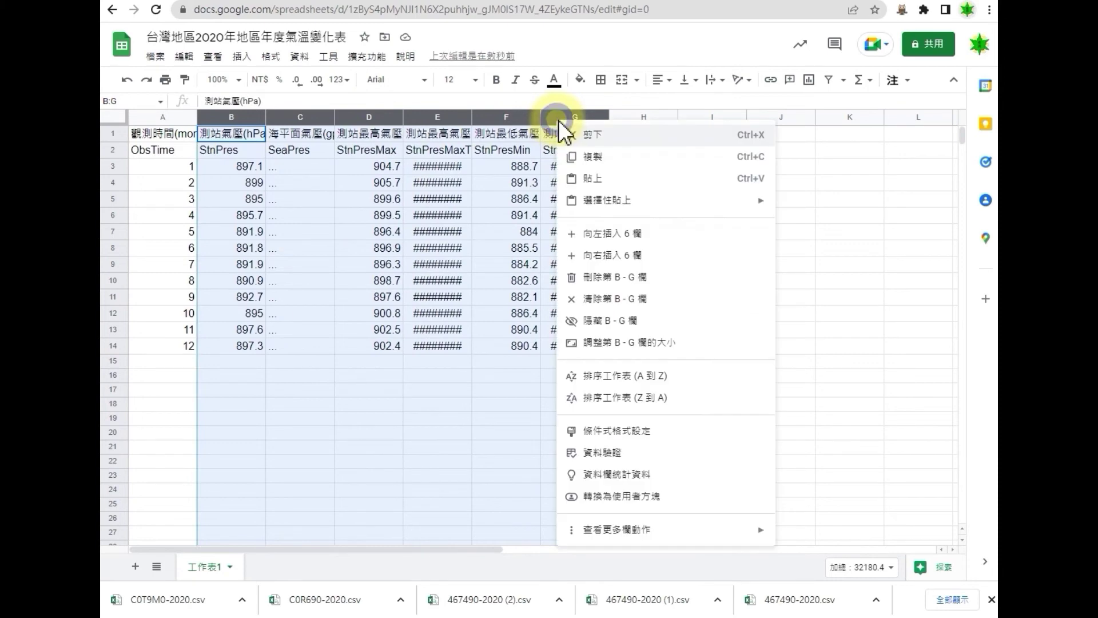
left_click(606, 279)
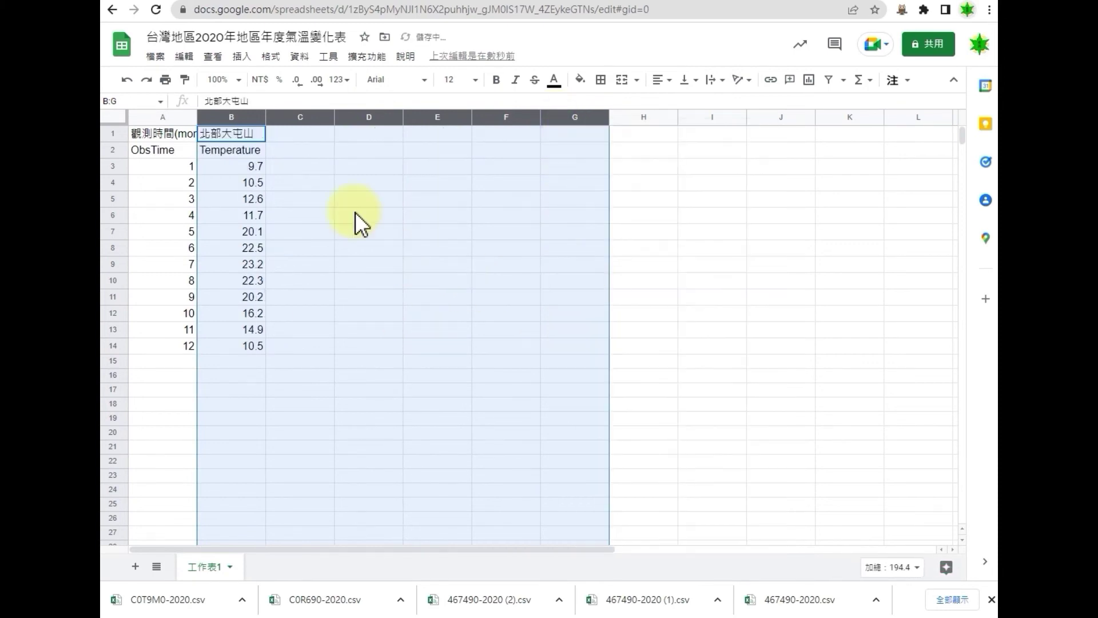
left_click(293, 135)
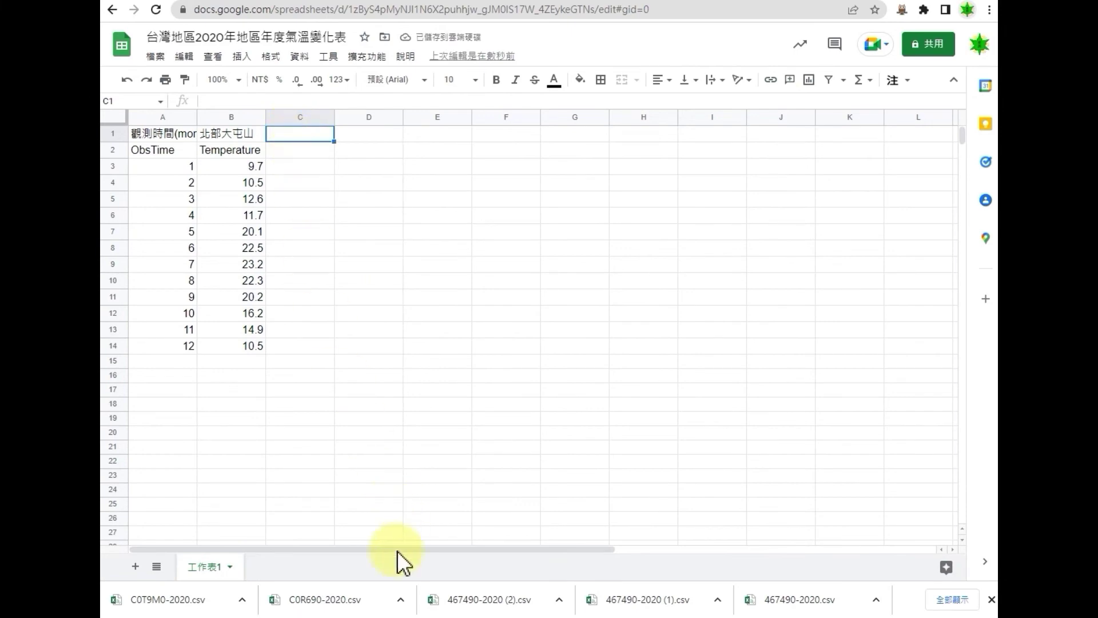
left_click(290, 595)
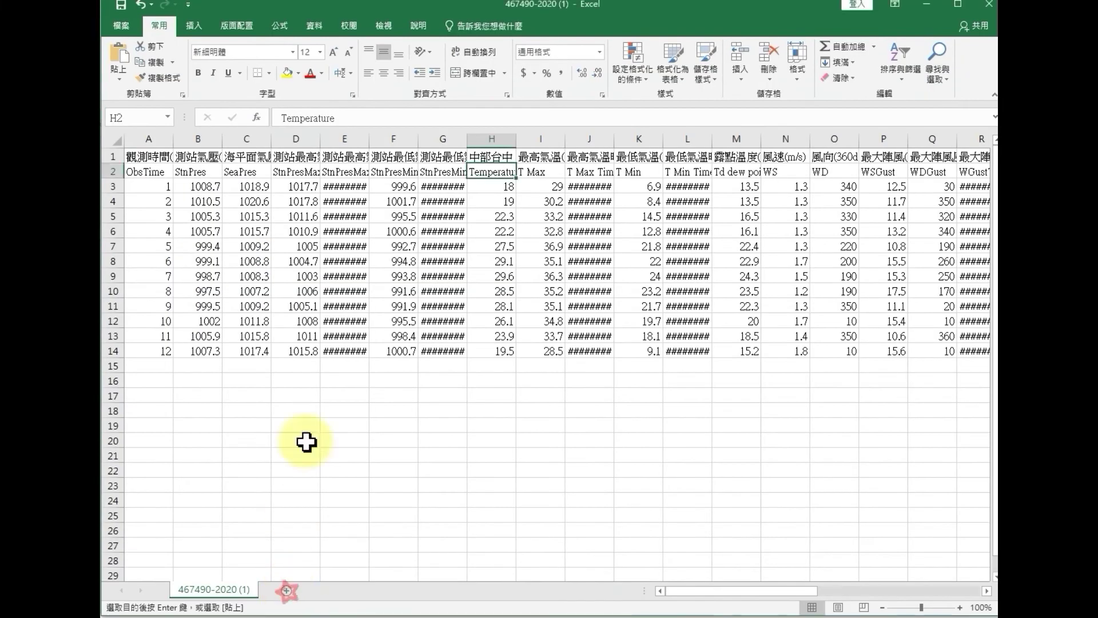
left_click(486, 157)
left_click_drag(487, 156, 502, 351)
right_click(502, 345)
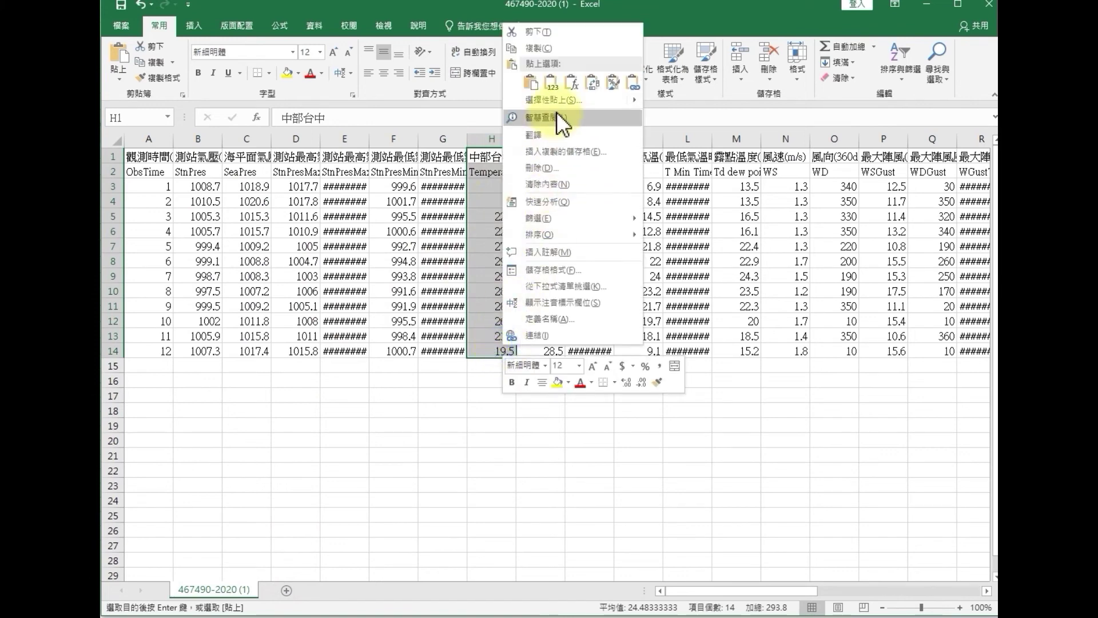
left_click(545, 50)
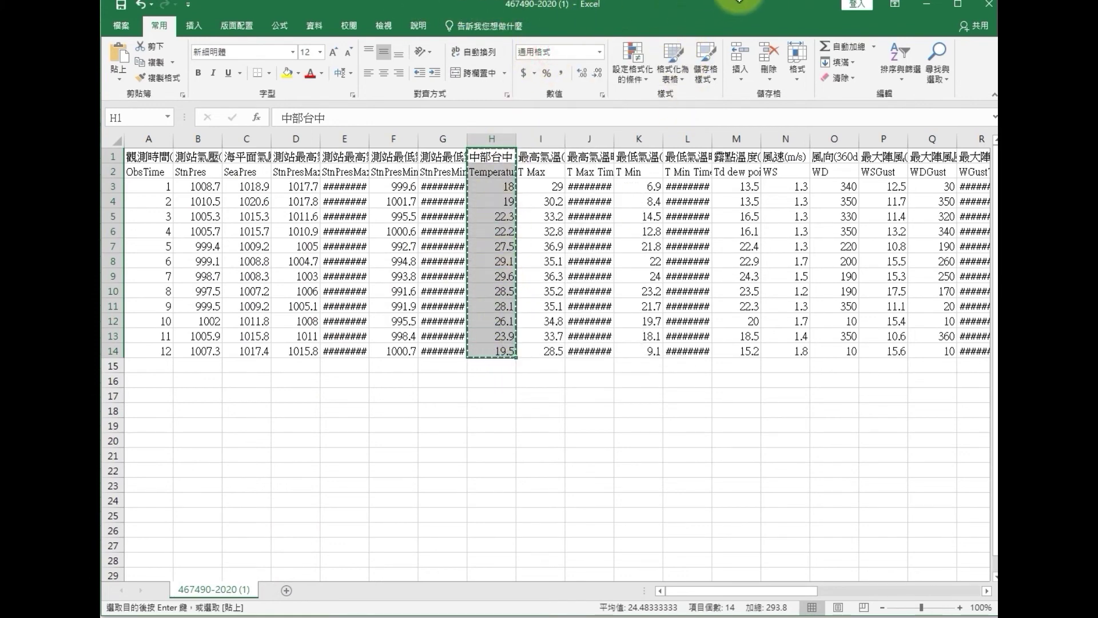
- Return to the Google Sheets spreadsheet and paste the 中部台中 temperatures at C1
key("alt+Tab")
left_click(297, 140)
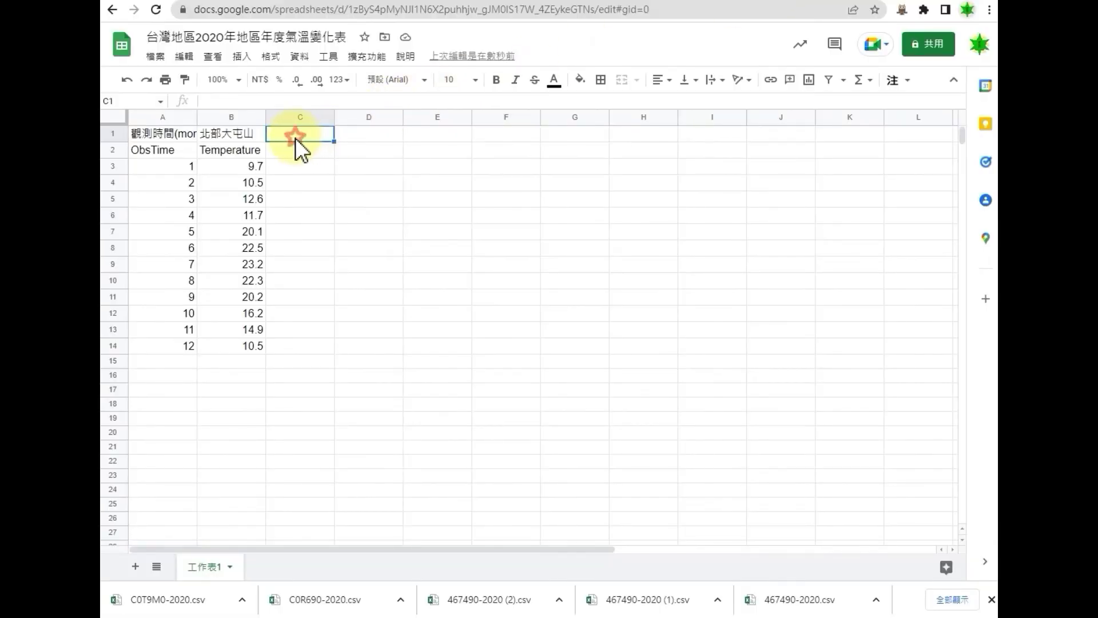
right_click(295, 139)
left_click(300, 197)
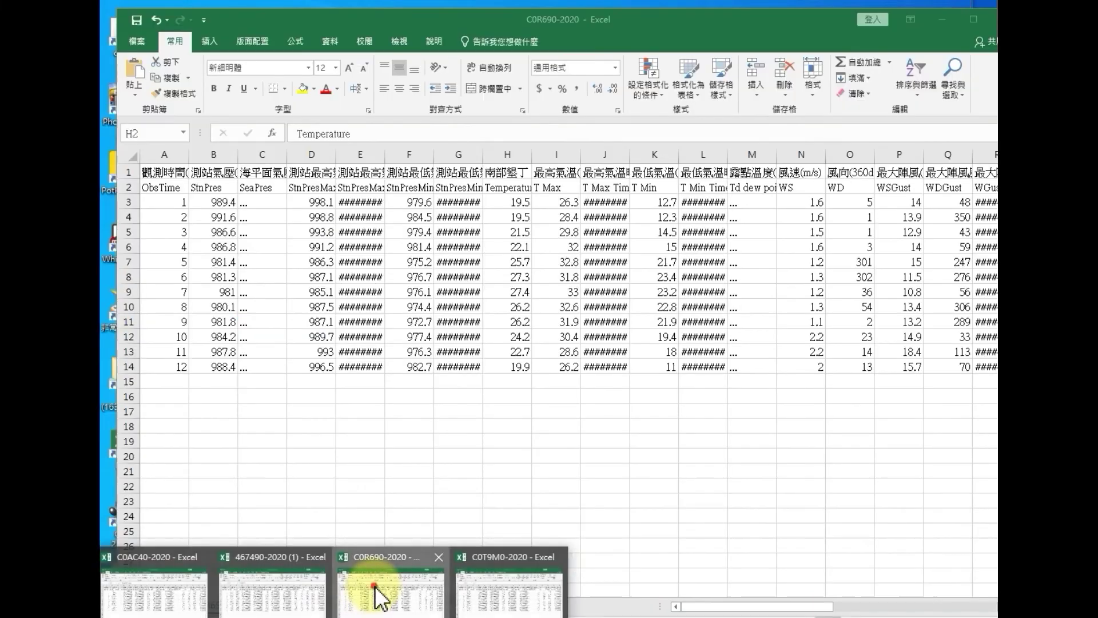
- Switch to the C0R690-2020 workbook in Excel and copy the 南部墾丁 temperature range H1:H14
left_click(363, 593)
left_click_drag(511, 173, 509, 359)
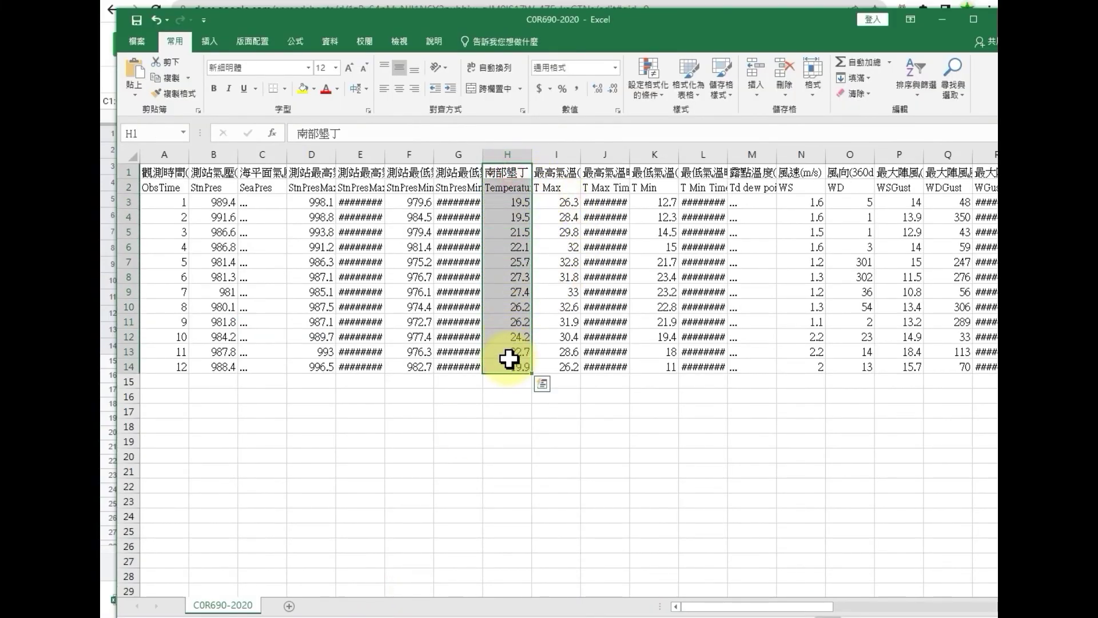
right_click(505, 189)
left_click(542, 235)
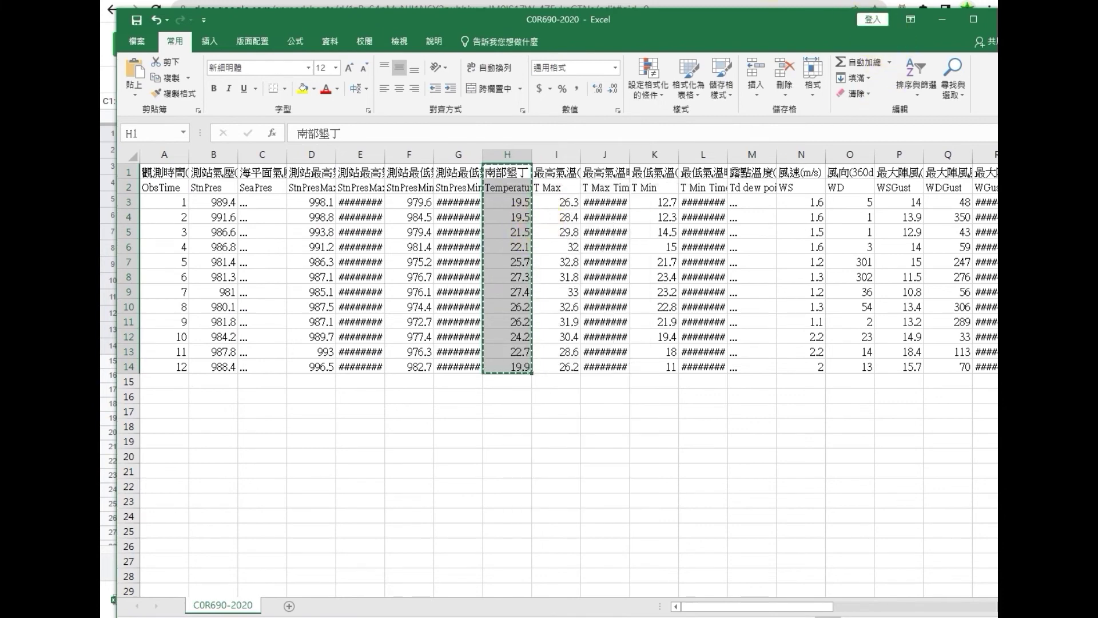
- Return to the Google Sheets spreadsheet and paste the 南部墾丁 temperatures at D1
key("alt+Tab")
left_click(370, 135)
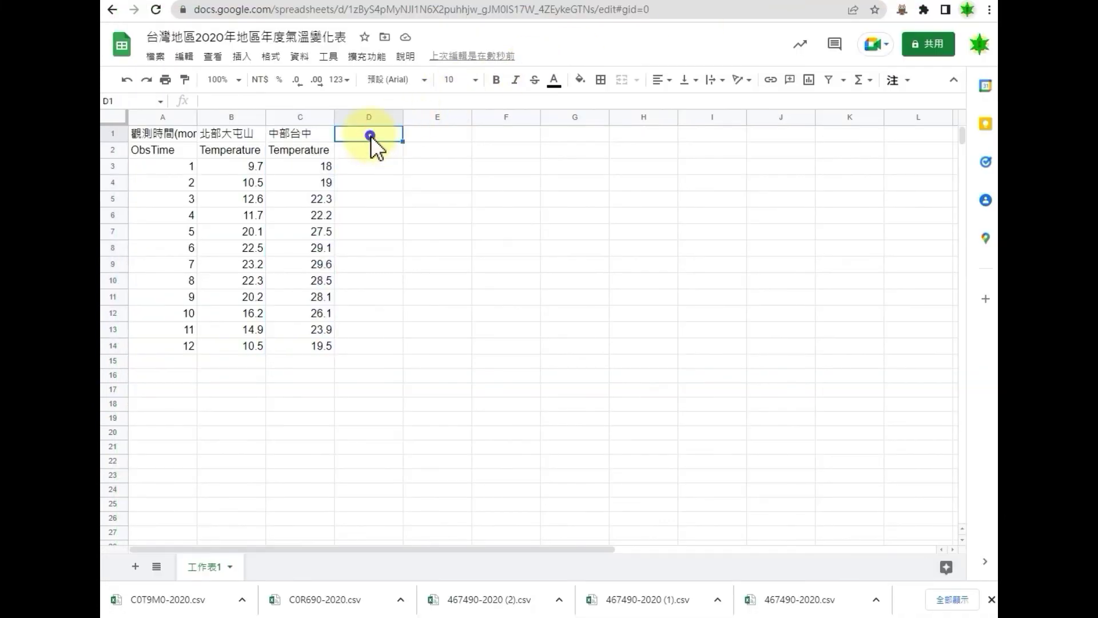
right_click(370, 136)
left_click(408, 194)
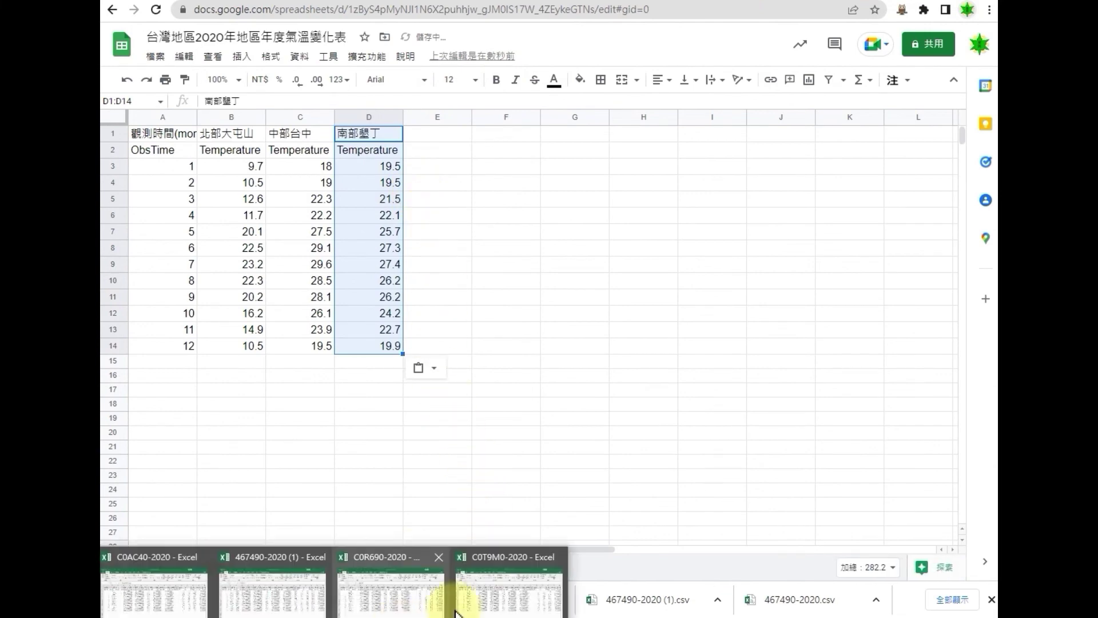
- Switch to the C0T9M0-2020 workbook in Excel and copy the 東部靜浦 temperature range H1:H14
left_click(448, 596)
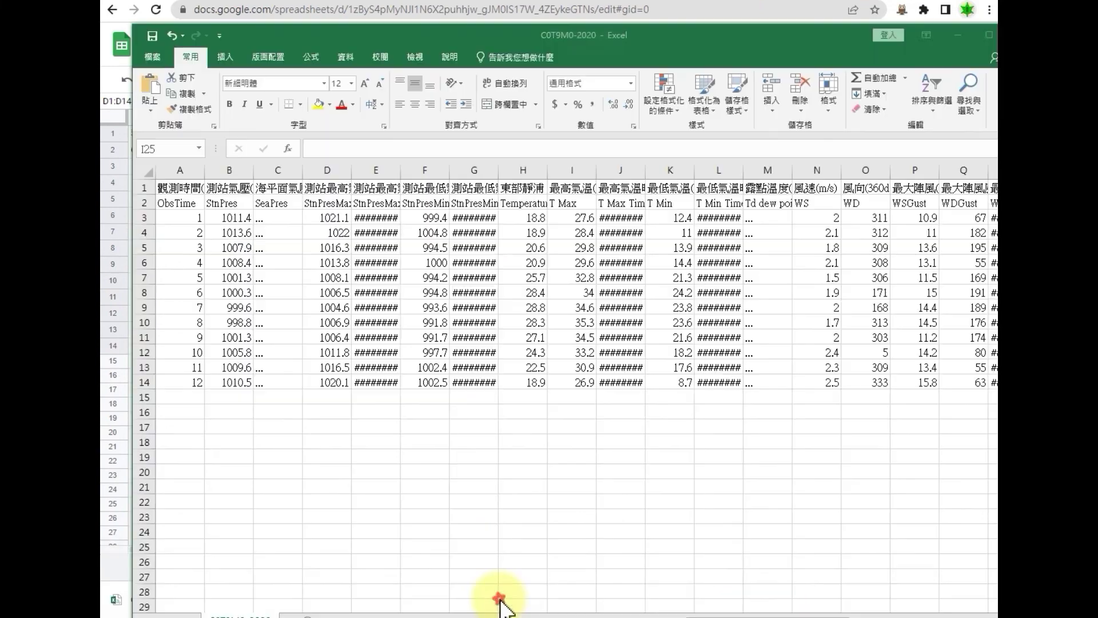
left_click(525, 188)
left_click_drag(525, 188, 524, 383)
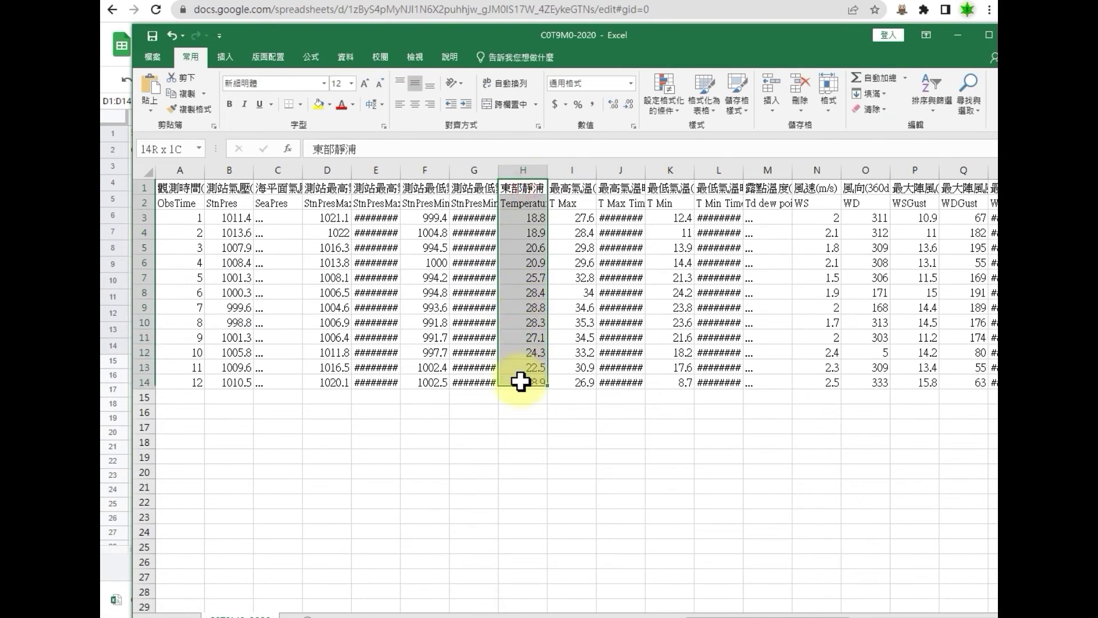
right_click(518, 355)
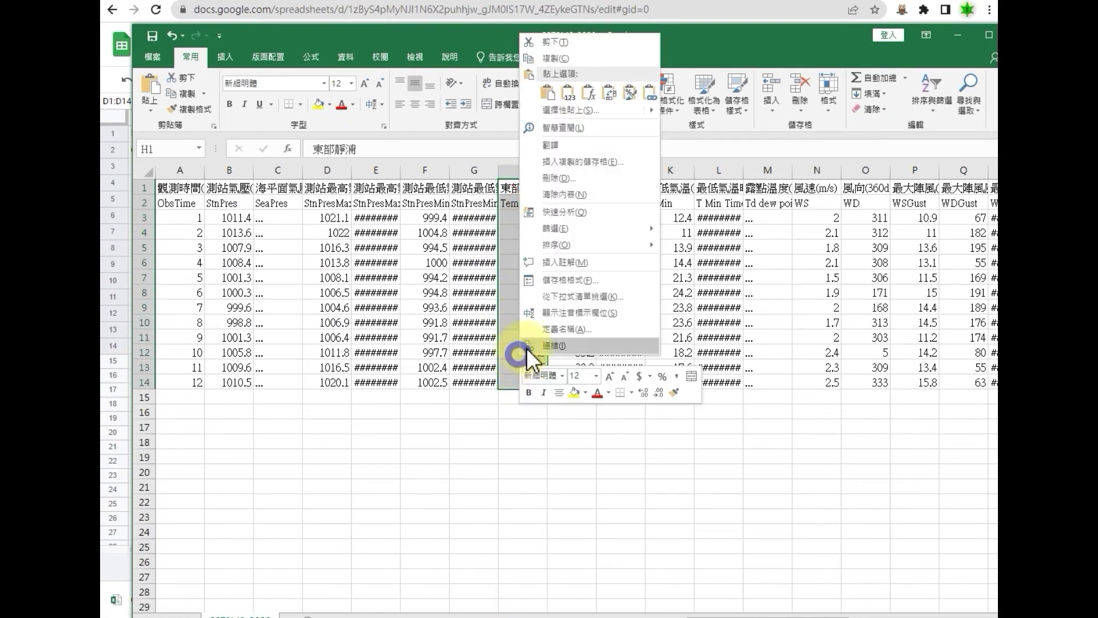
left_click(567, 61)
- Return to the Google Sheets spreadsheet and paste the 東部靜浦 temperatures at E1
left_click(778, 5)
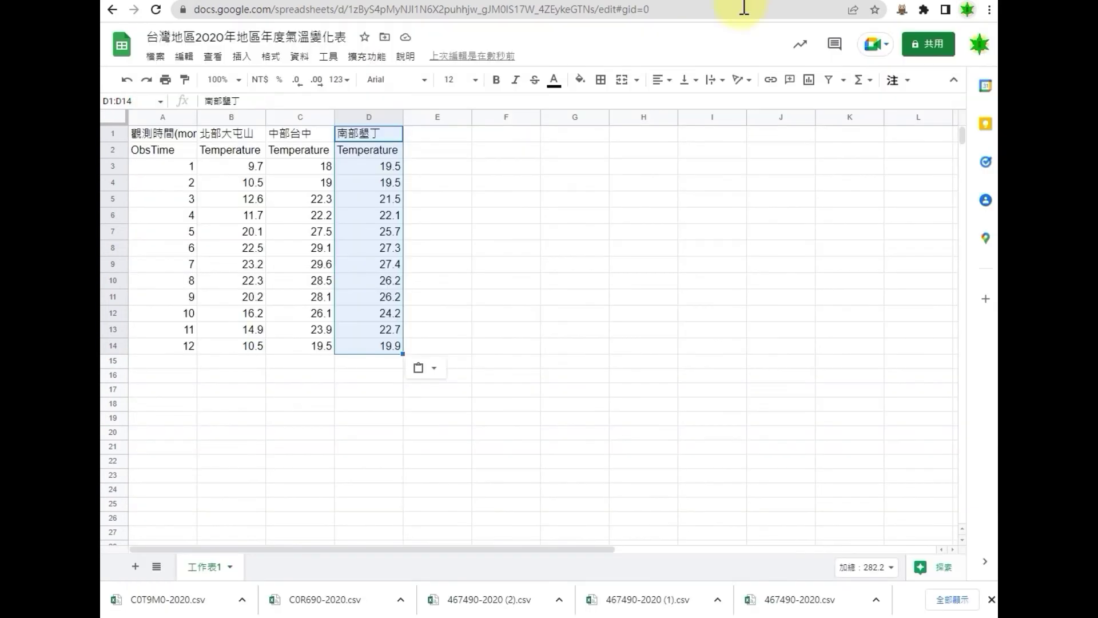
left_click(411, 135)
right_click(412, 134)
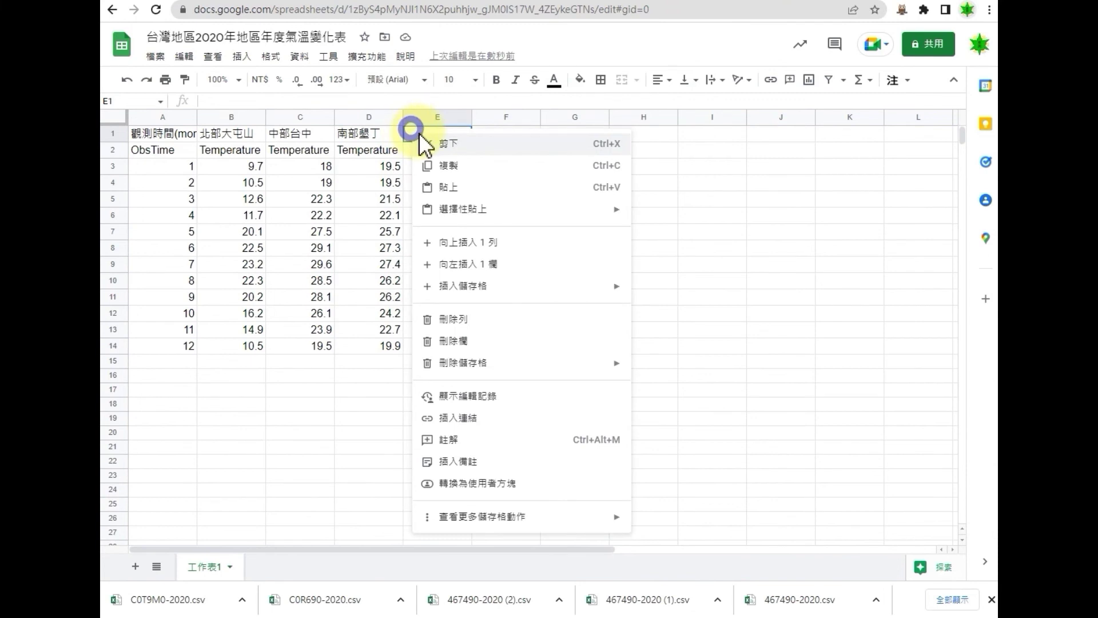
left_click(451, 193)
left_click(366, 403)
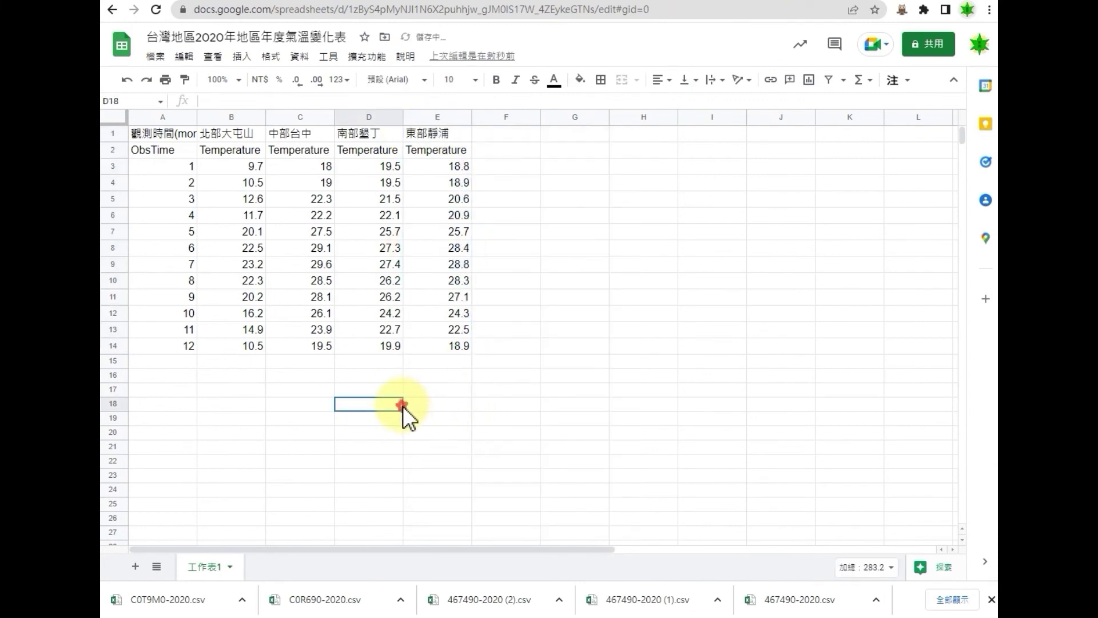
- Delete row 2, which holds the English ObsTime and Temperature headers
left_click(113, 150)
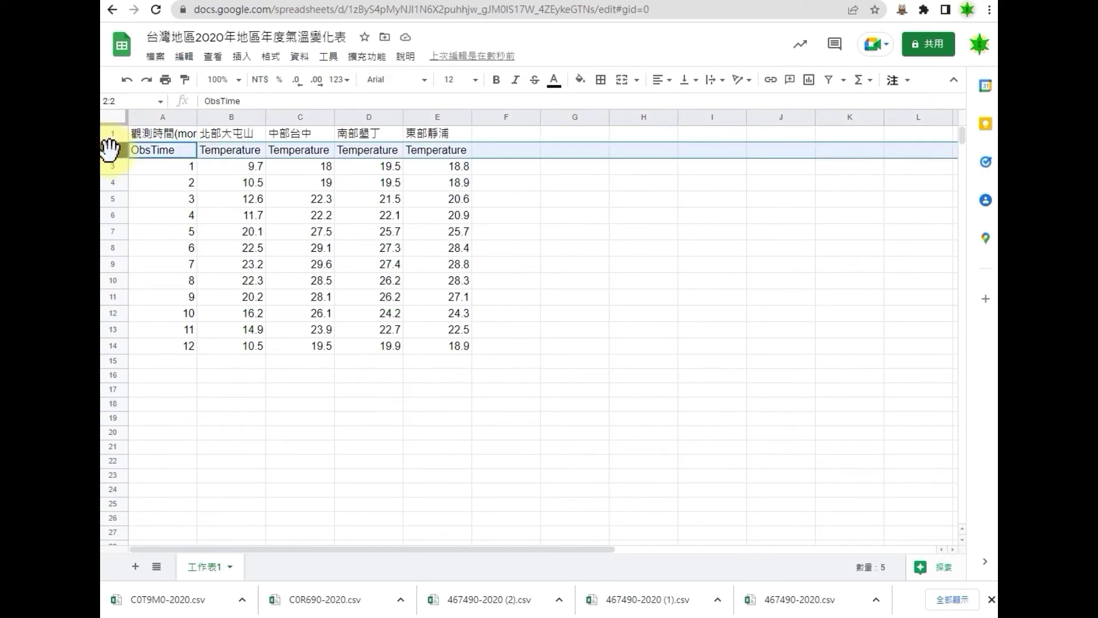
right_click(110, 150)
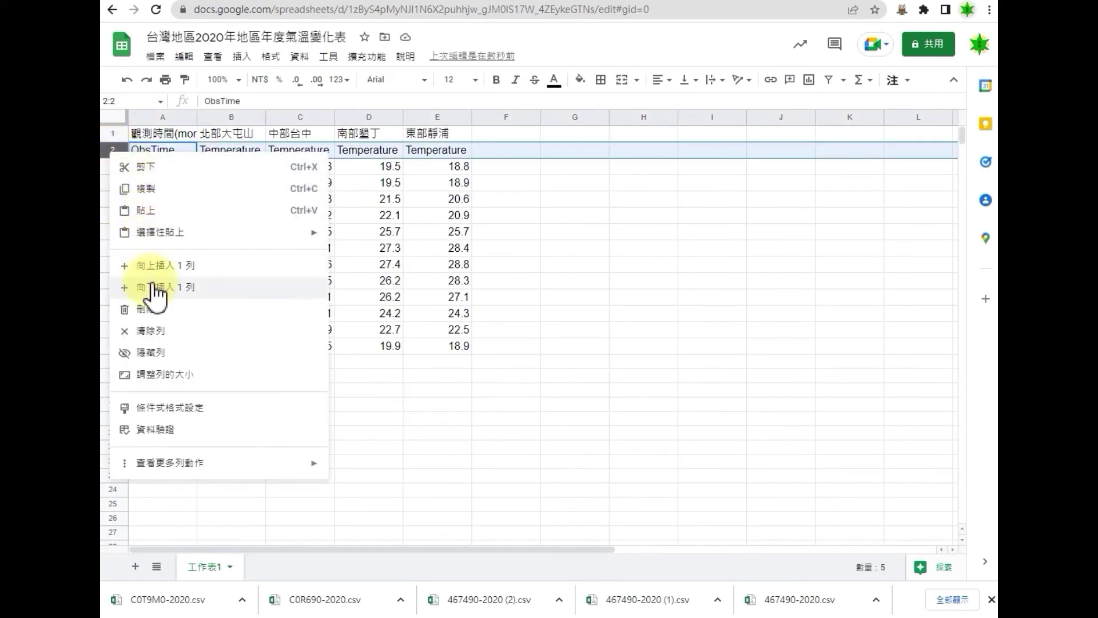
left_click(152, 311)
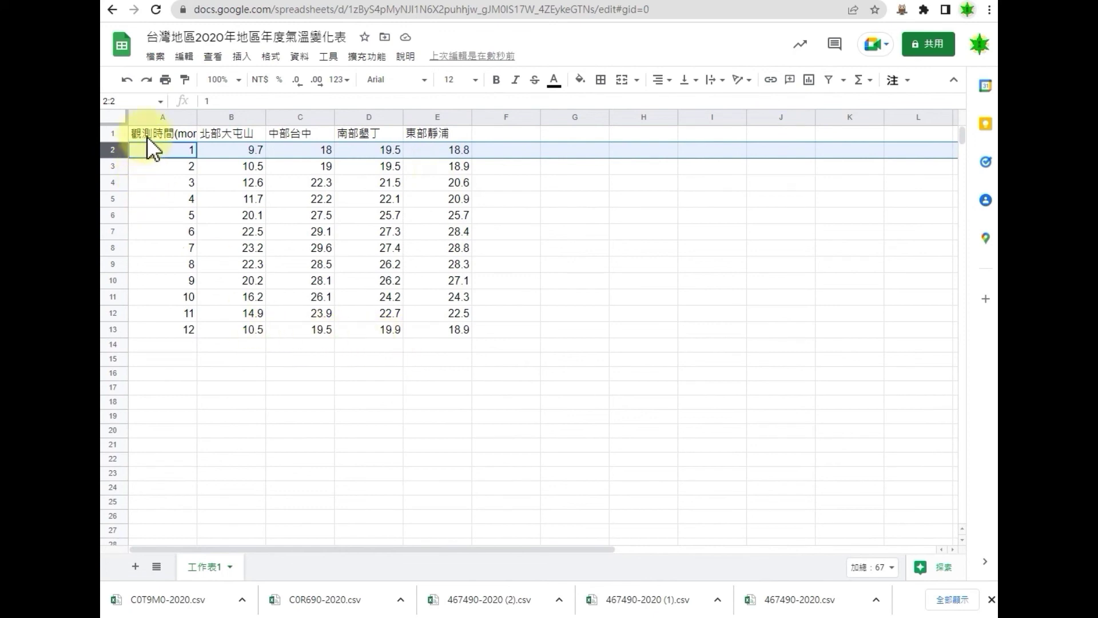
- Insert a line chart from the range A1:E13 and enlarge it to reach up to row 2 and across to column I
left_click_drag(146, 136, 444, 329)
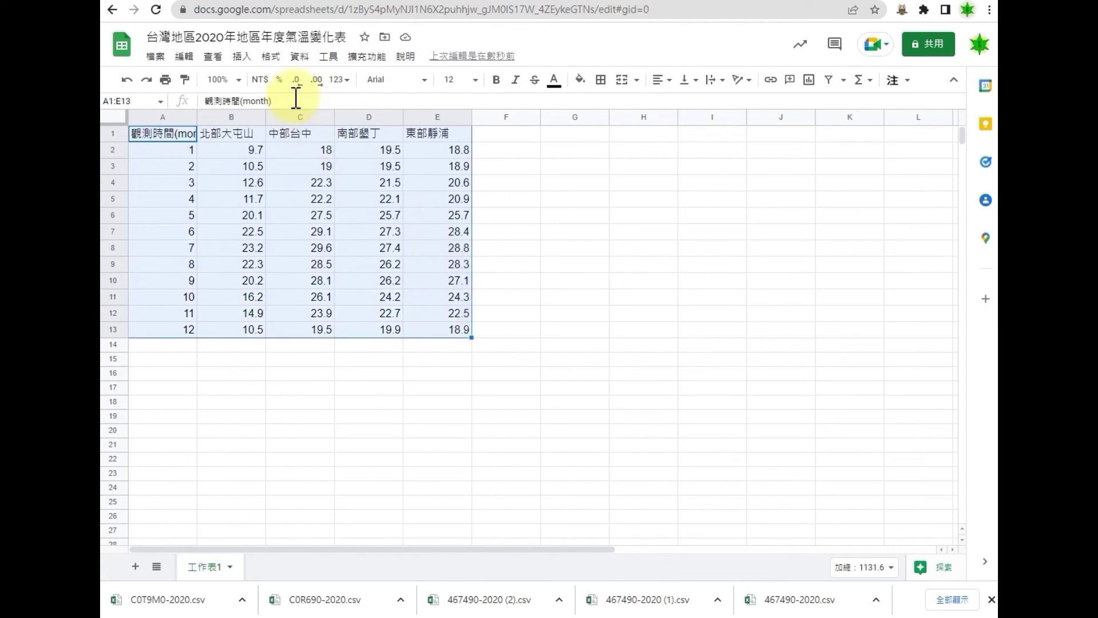
left_click(242, 56)
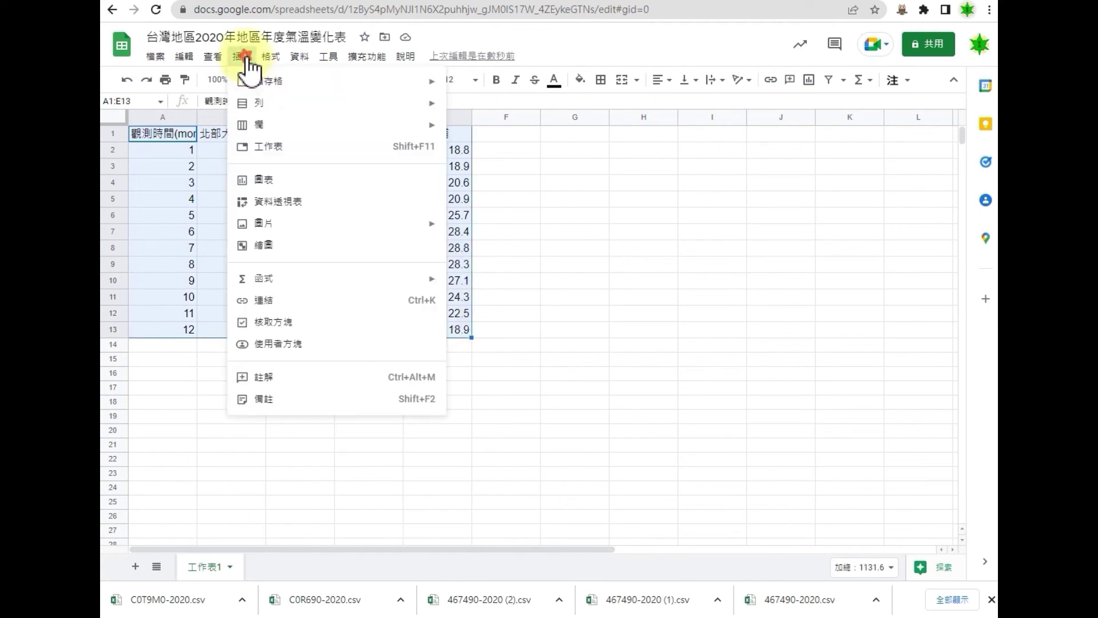
left_click(267, 179)
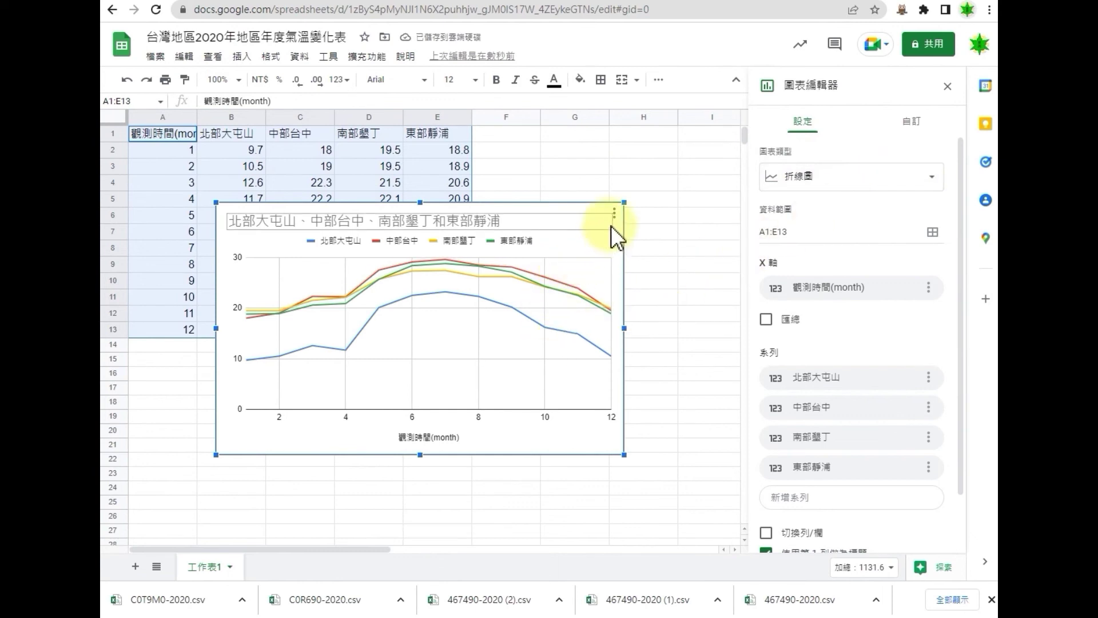
left_click_drag(624, 202, 686, 150)
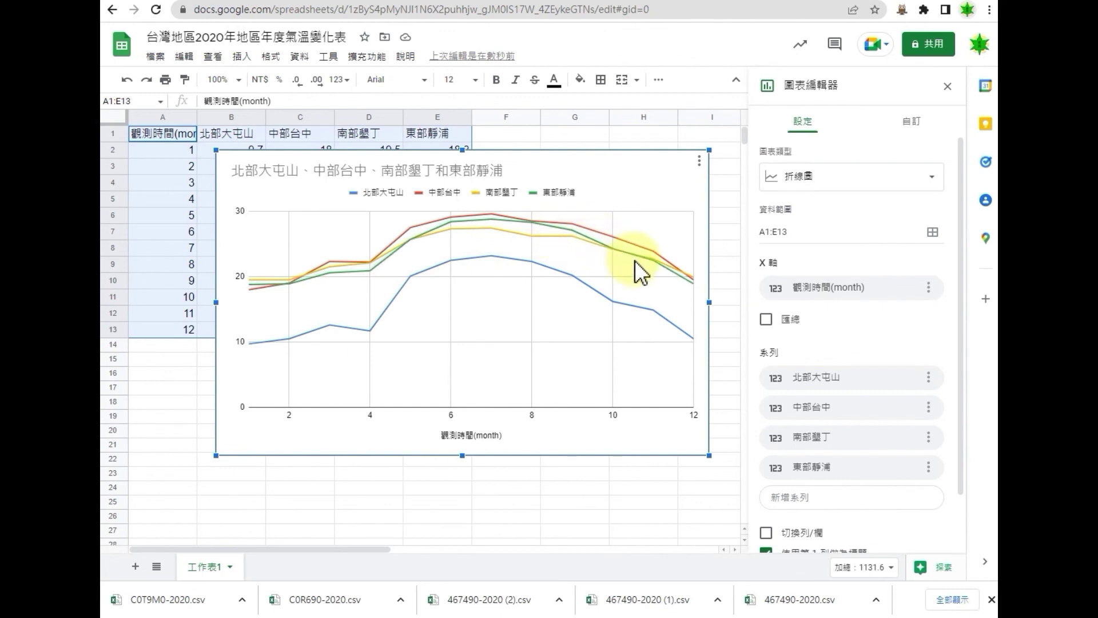
left_click(690, 340)
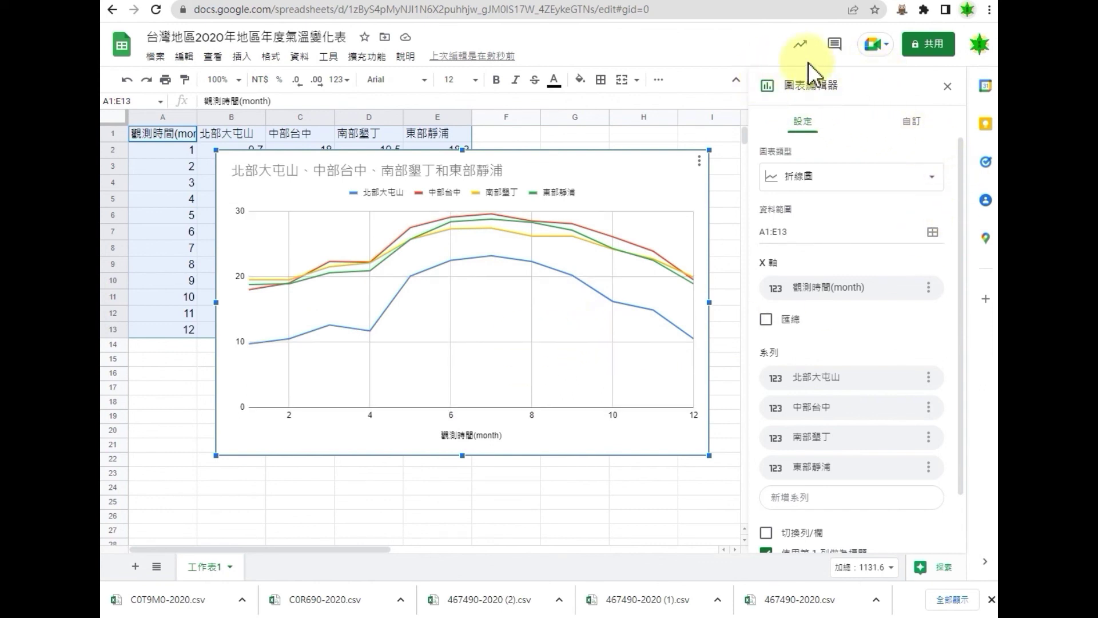
- Customize all chart series with circular (圓形) data points sized 7px
left_click(911, 122)
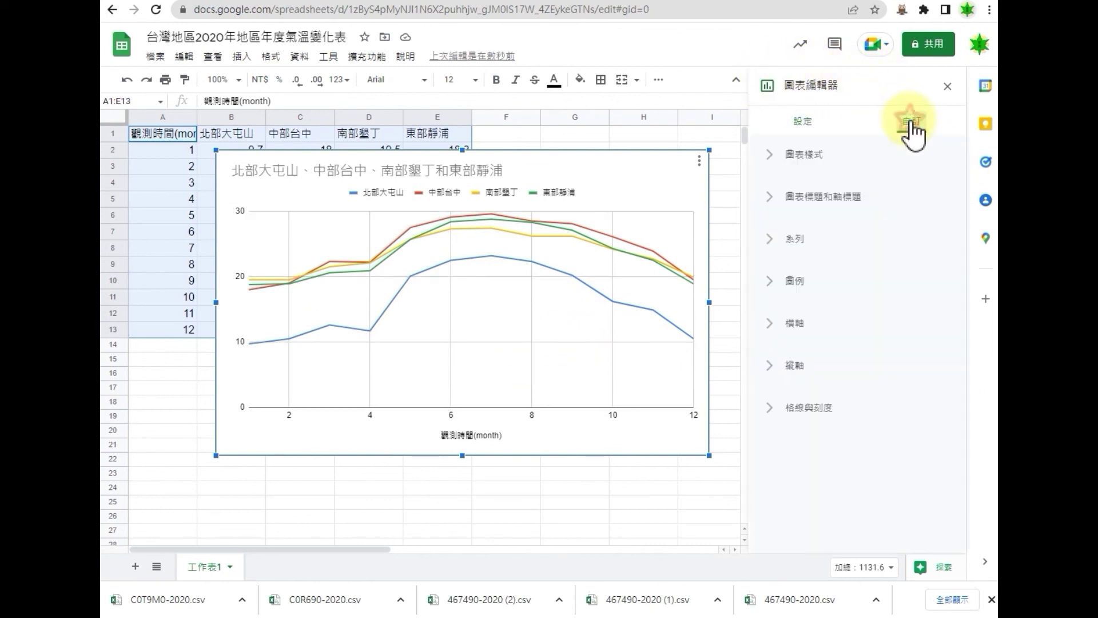
left_click(773, 240)
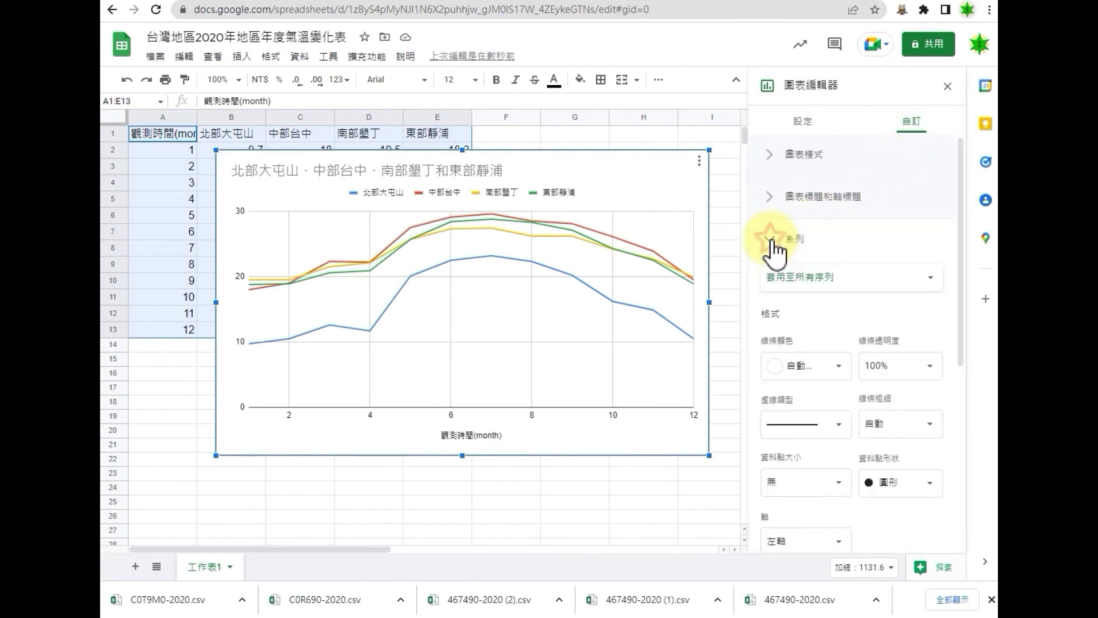
left_click(931, 496)
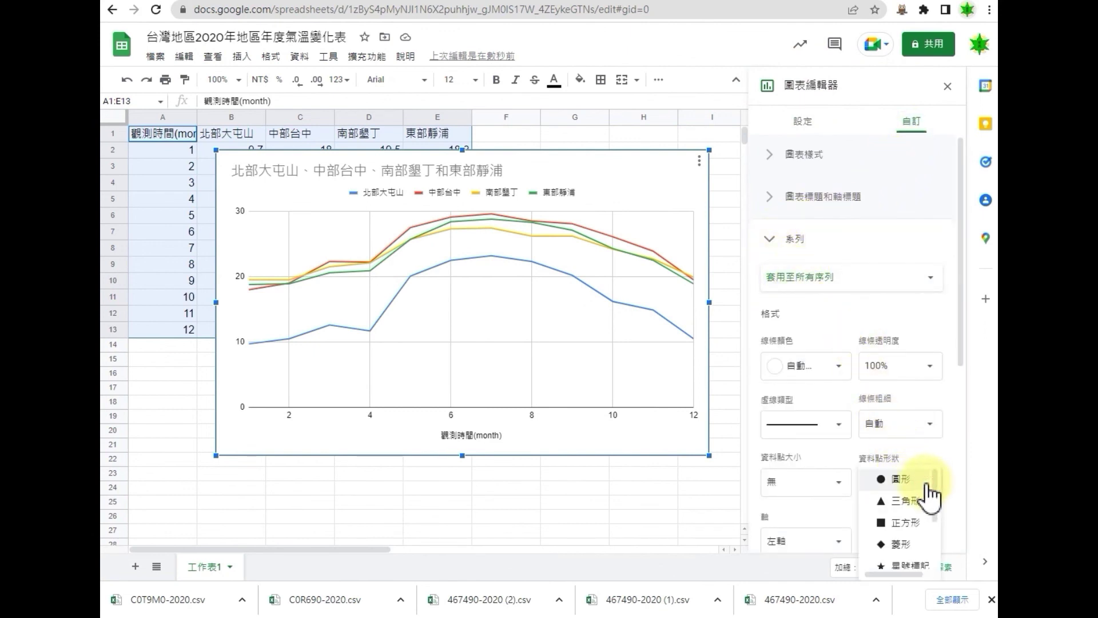
left_click(914, 491)
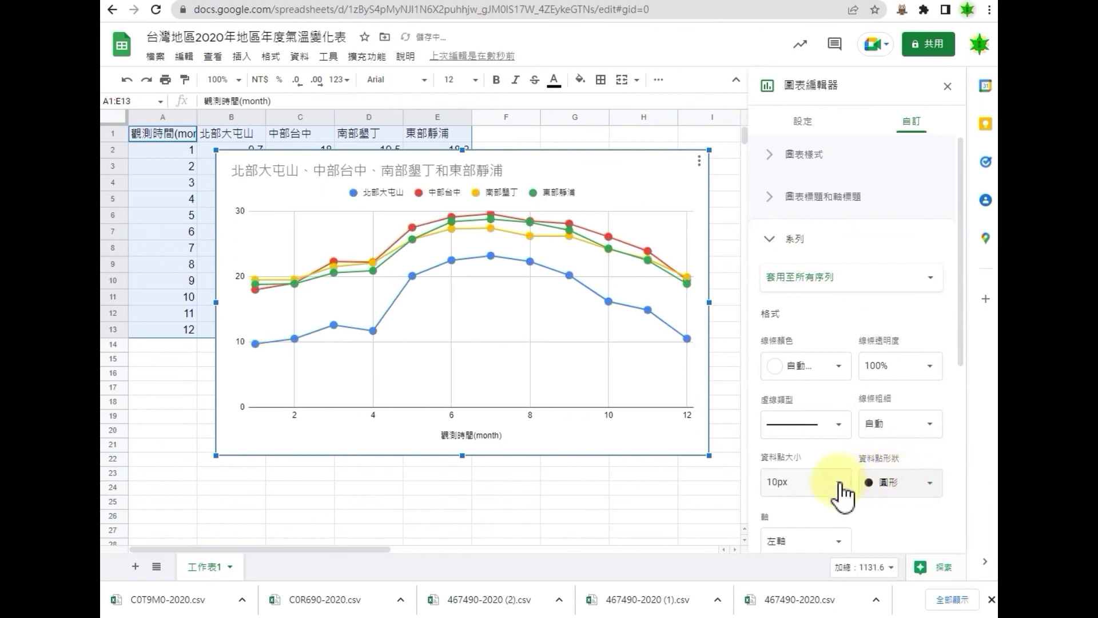
left_click(840, 489)
left_click(818, 407)
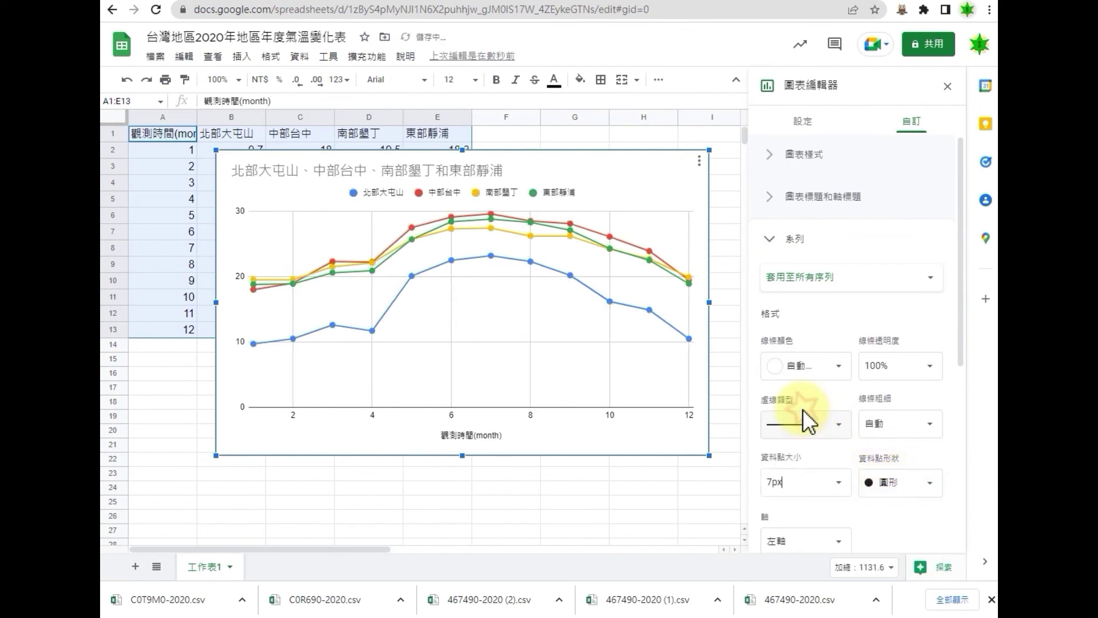